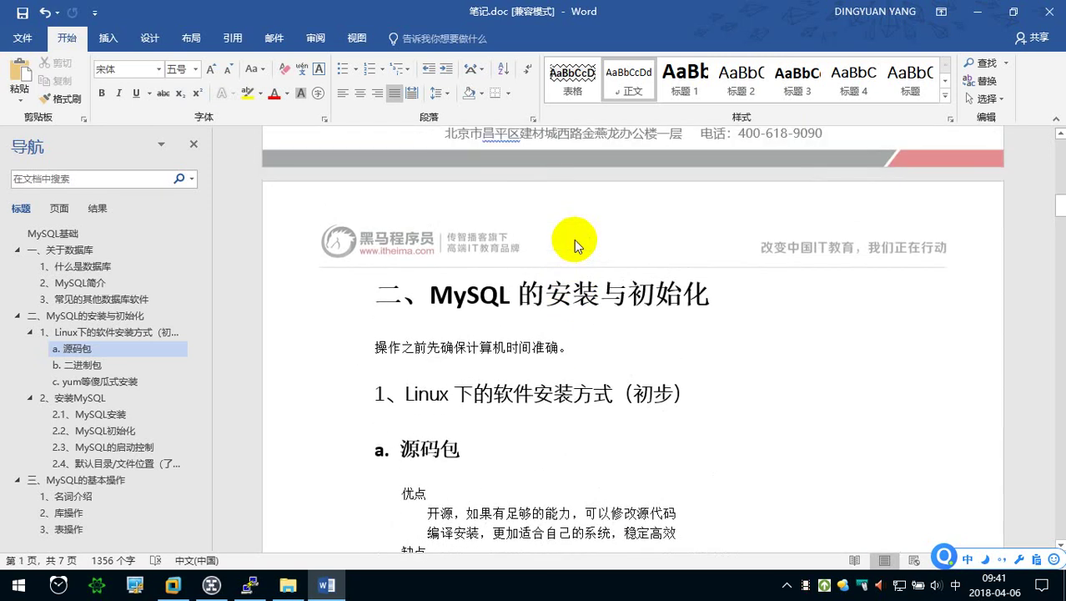
Jump to heading '1、Linux下的软件安装方式' and scroll through its source-package pros and cons.
{"action": "scroll", "coordinate": [476, 275], "scroll_direction": "down", "scroll_amount": 1}
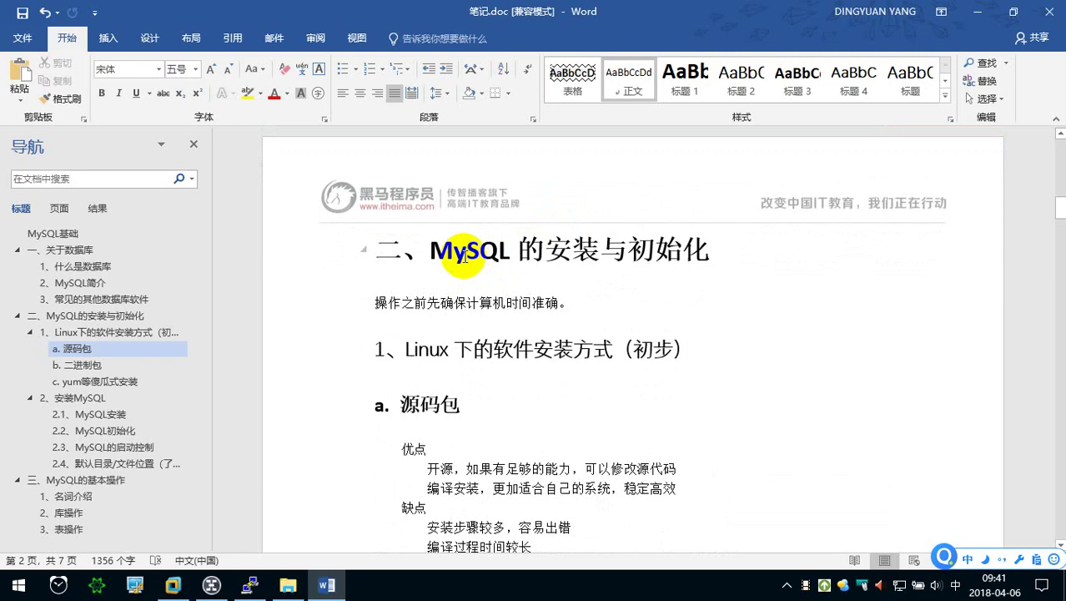
{"action": "left_click", "coordinate": [179, 332]}
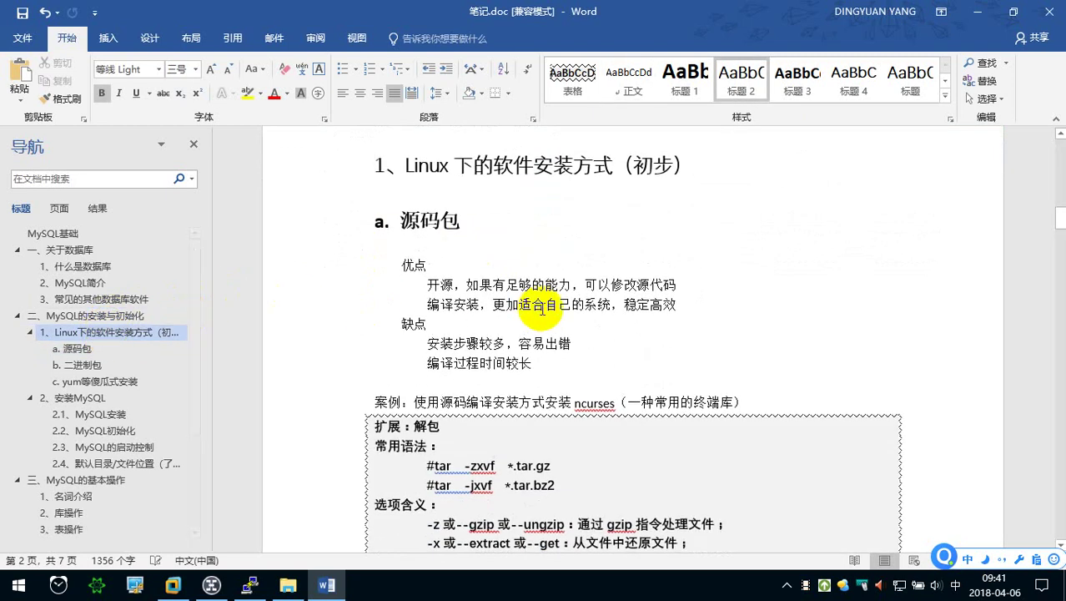
{"action": "scroll", "coordinate": [542, 308], "scroll_direction": "up", "scroll_amount": 4}
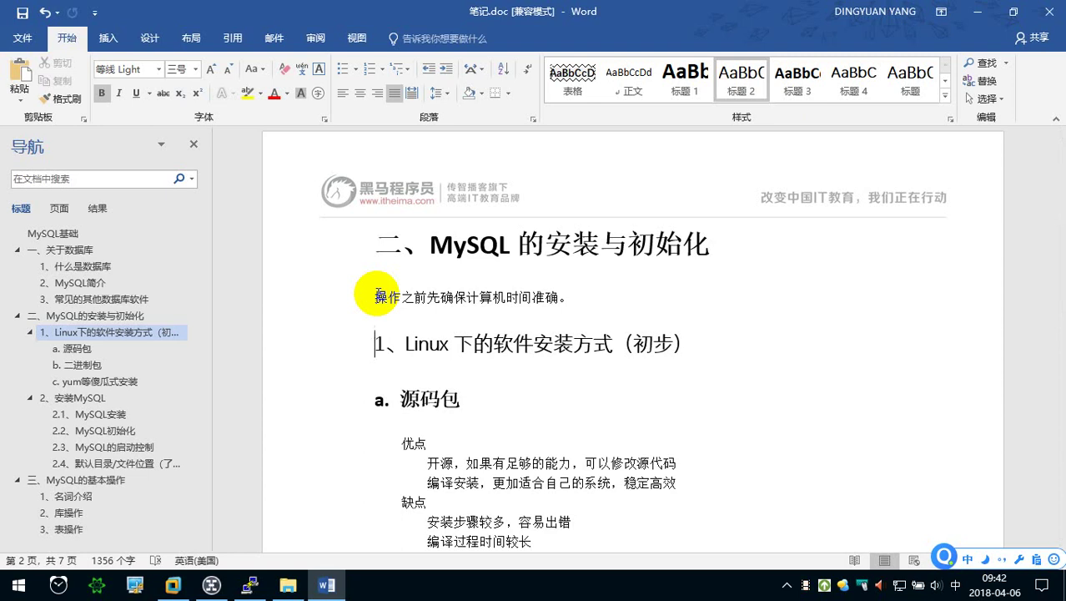
{"action": "scroll", "coordinate": [378, 294], "scroll_direction": "down", "scroll_amount": 1}
{"action": "scroll", "coordinate": [417, 322], "scroll_direction": "down", "scroll_amount": 2}
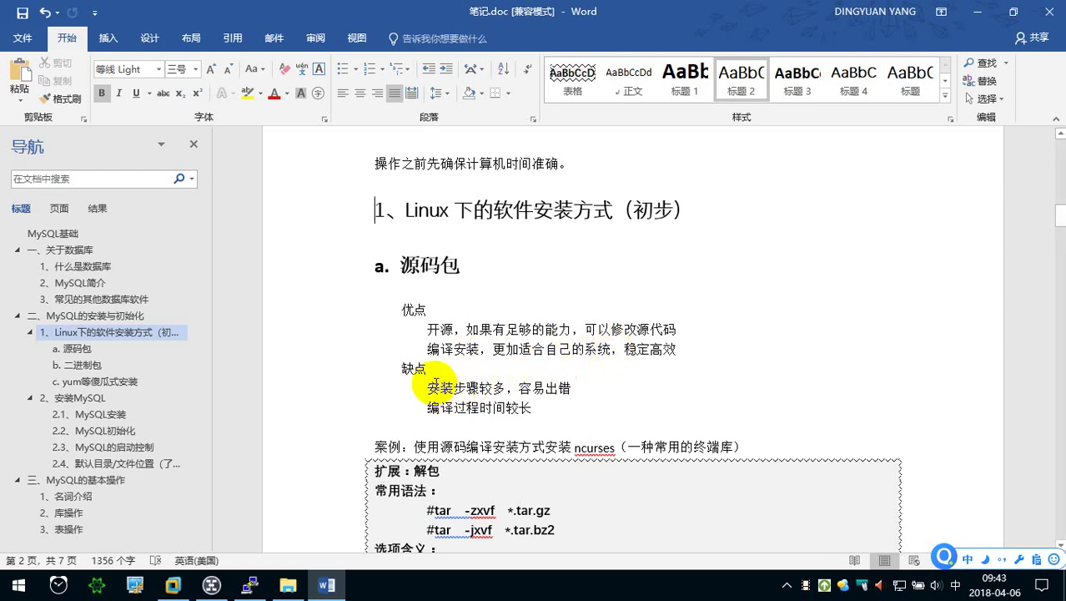
Format the drawback phrase 容易出错 bold and red.
{"action": "left_click_drag", "start_coordinate": [518, 388], "coordinate": [573, 388]}
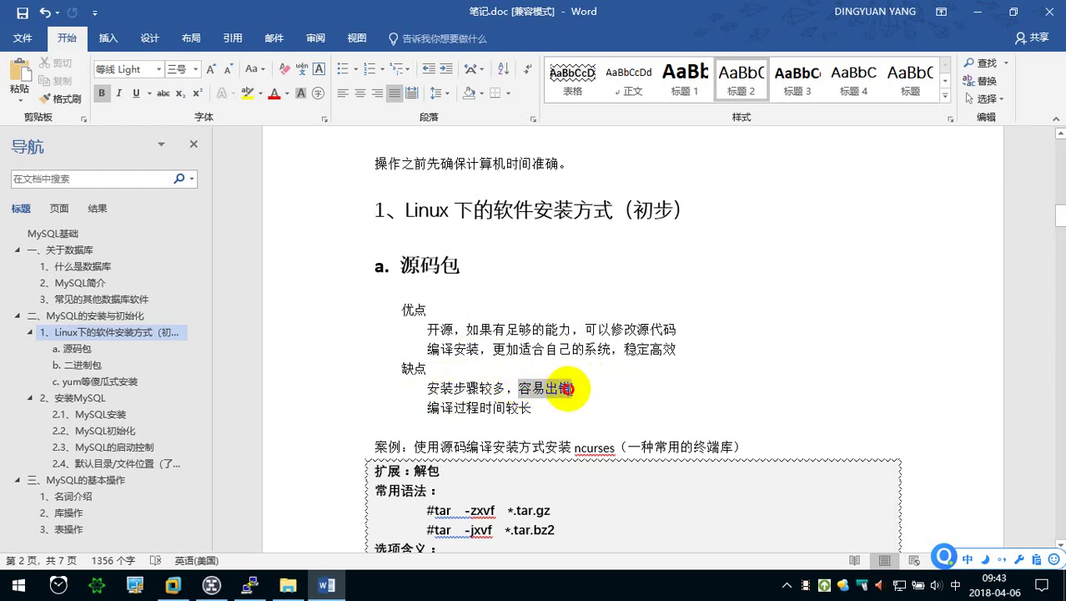
{"action": "left_click", "coordinate": [102, 93]}
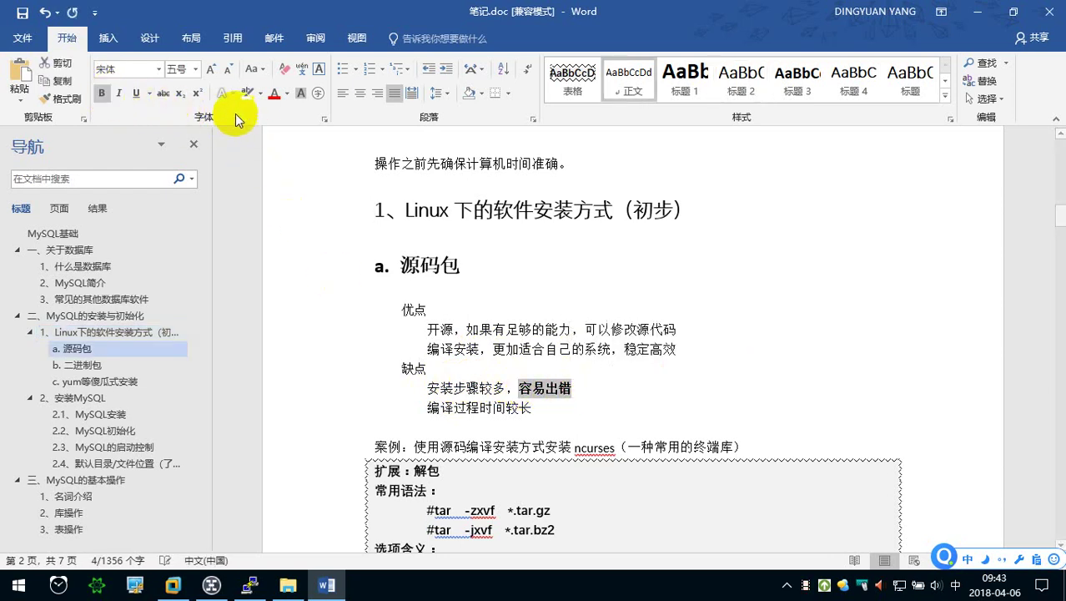
{"action": "left_click", "coordinate": [272, 95]}
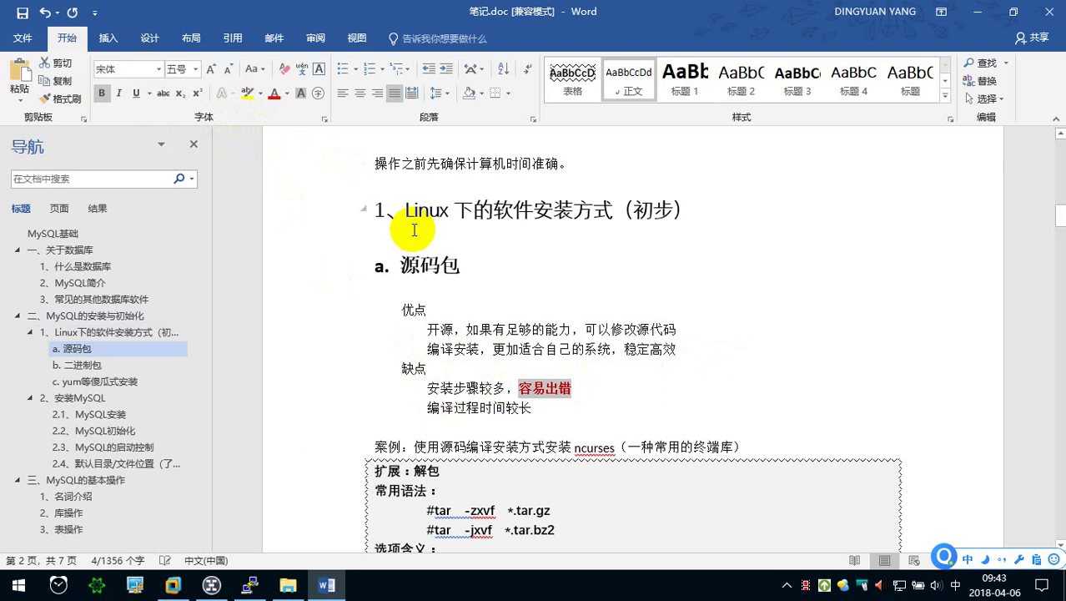
{"action": "left_click", "coordinate": [507, 349]}
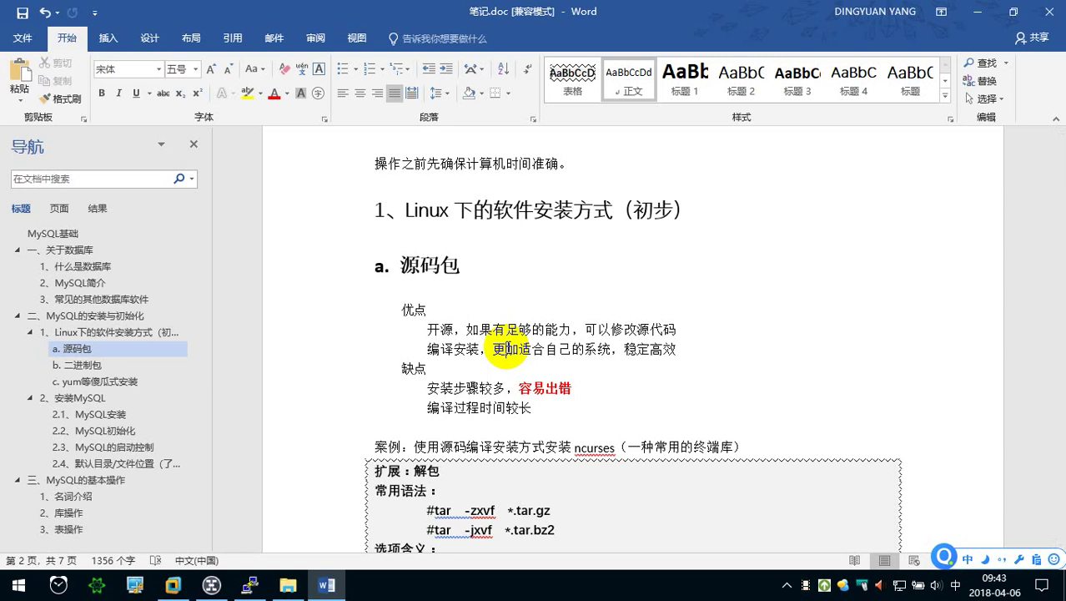
{"action": "scroll", "coordinate": [510, 333], "scroll_direction": "down", "scroll_amount": 2}
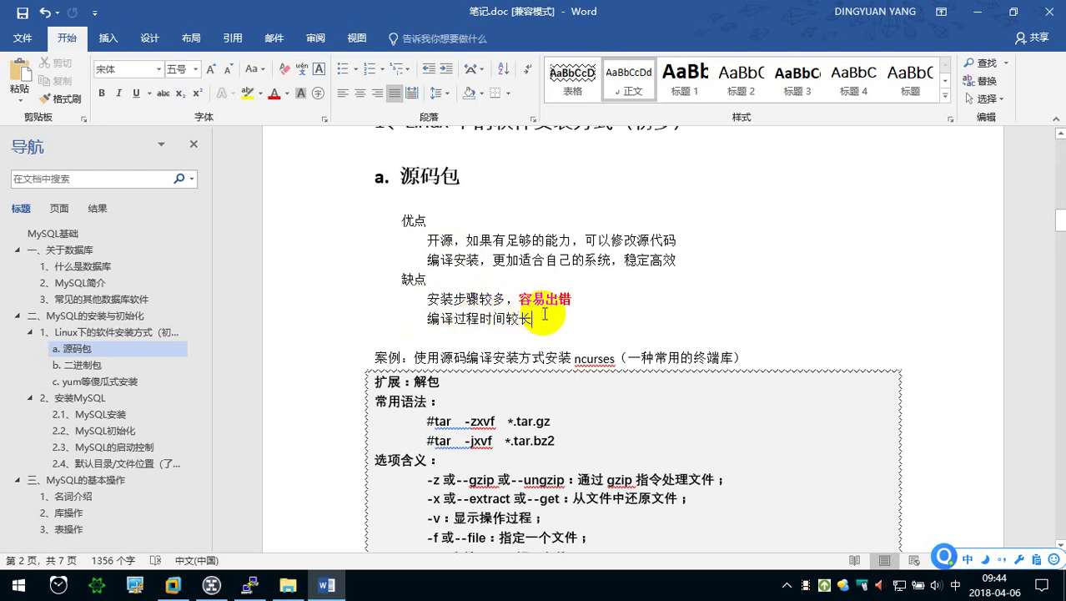
{"action": "left_click", "coordinate": [545, 314]}
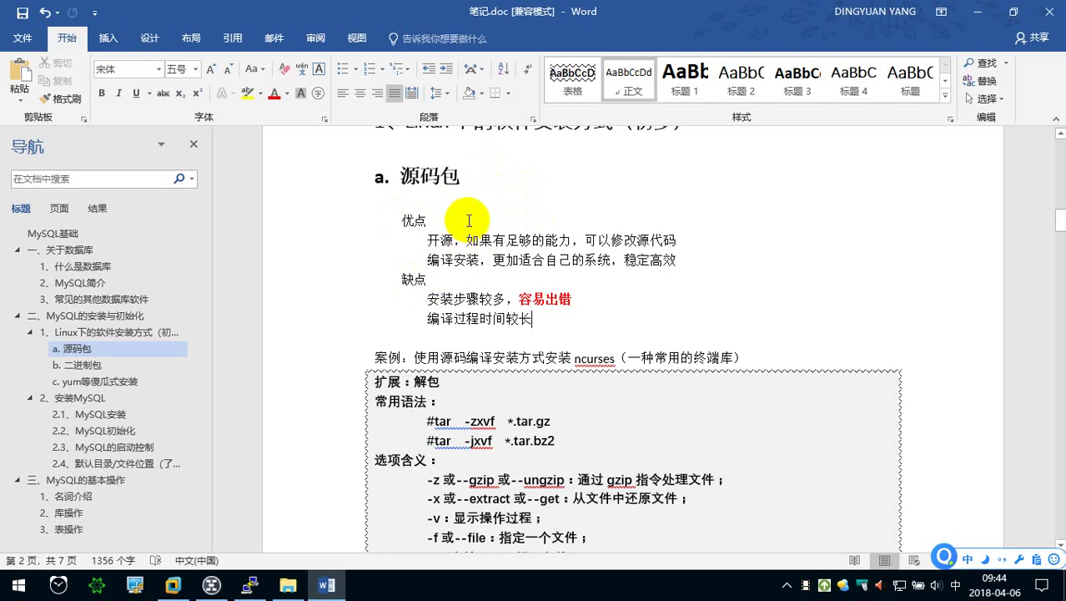
{"action": "scroll", "coordinate": [488, 234], "scroll_direction": "down", "scroll_amount": 1}
{"action": "scroll", "coordinate": [490, 241], "scroll_direction": "down", "scroll_amount": 1}
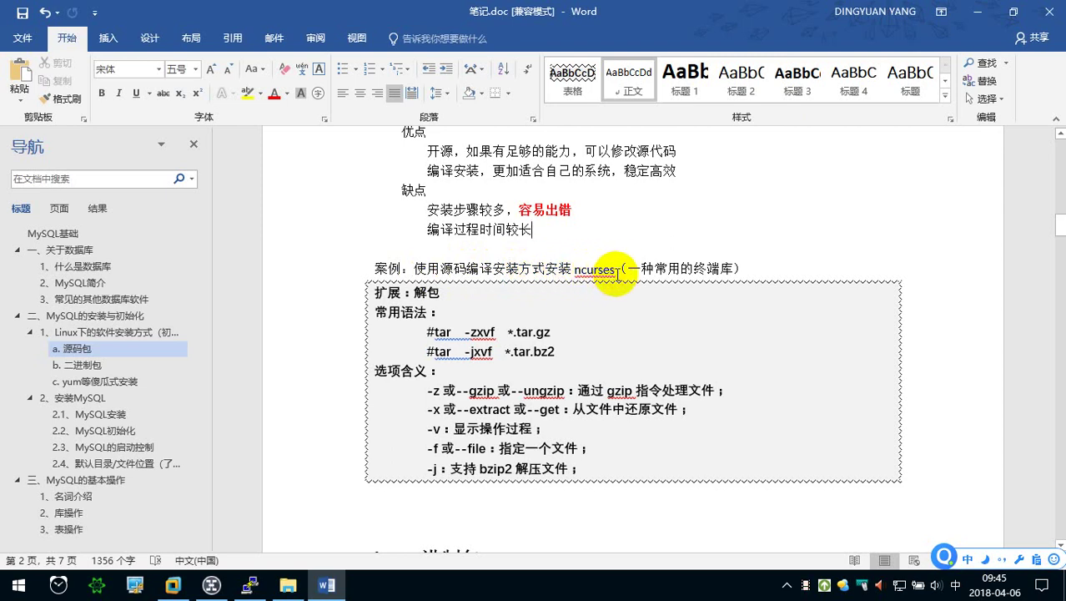
{"action": "left_click", "coordinate": [288, 585]}
{"action": "double_click", "coordinate": [334, 395]}
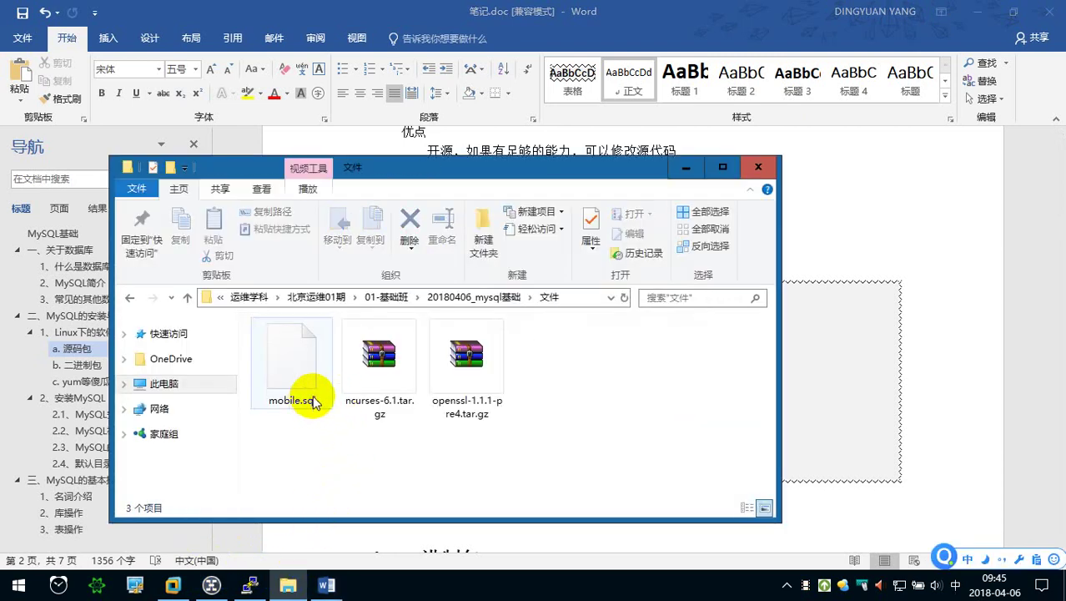
{"action": "left_click", "coordinate": [375, 371]}
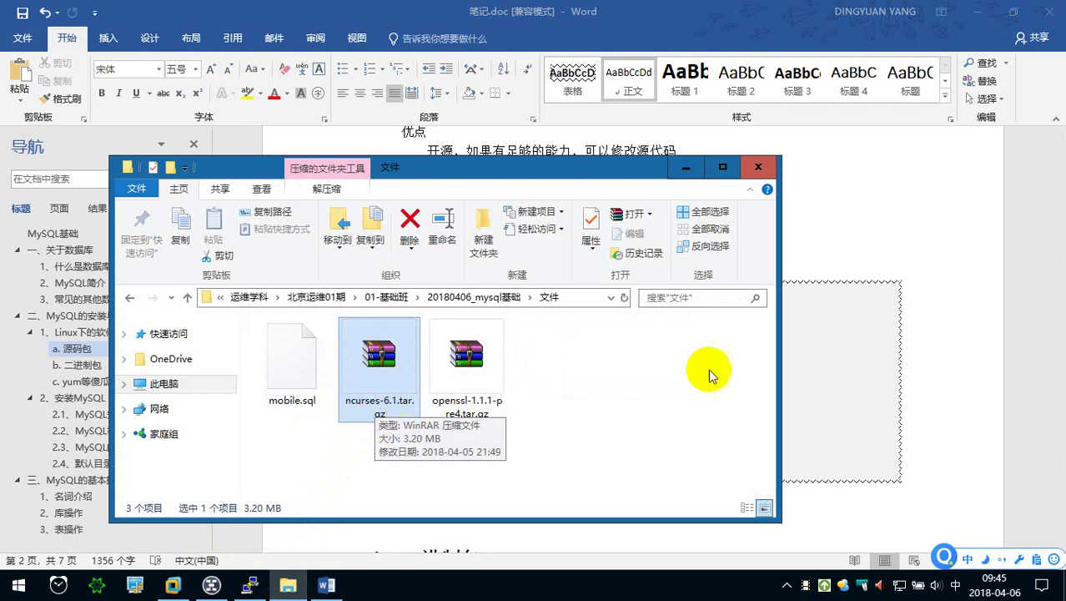
{"action": "left_click", "coordinate": [805, 342]}
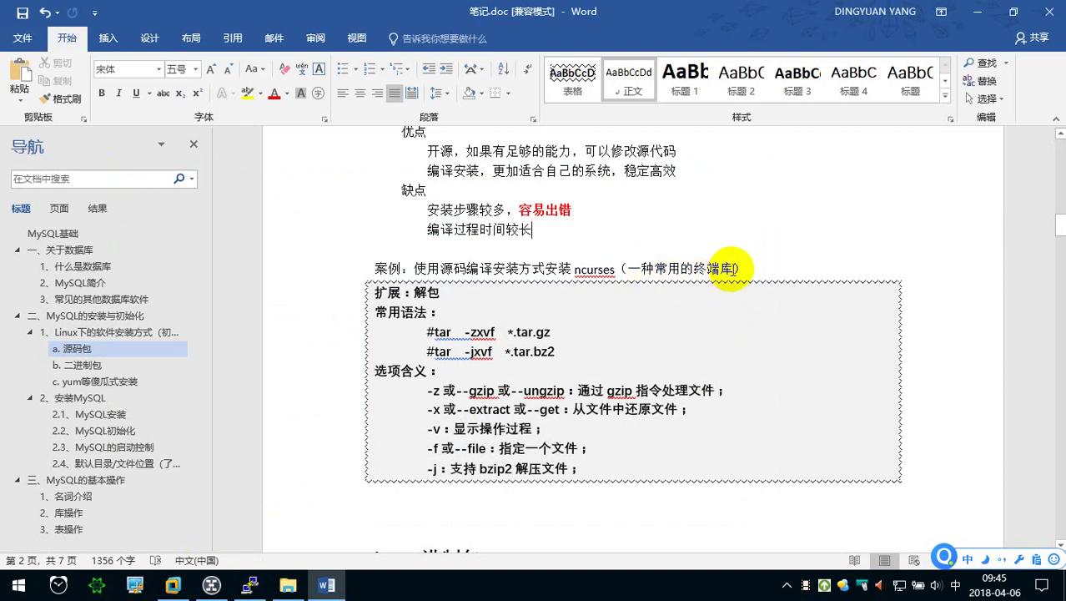
{"action": "left_click_drag", "start_coordinate": [734, 268], "coordinate": [623, 269]}
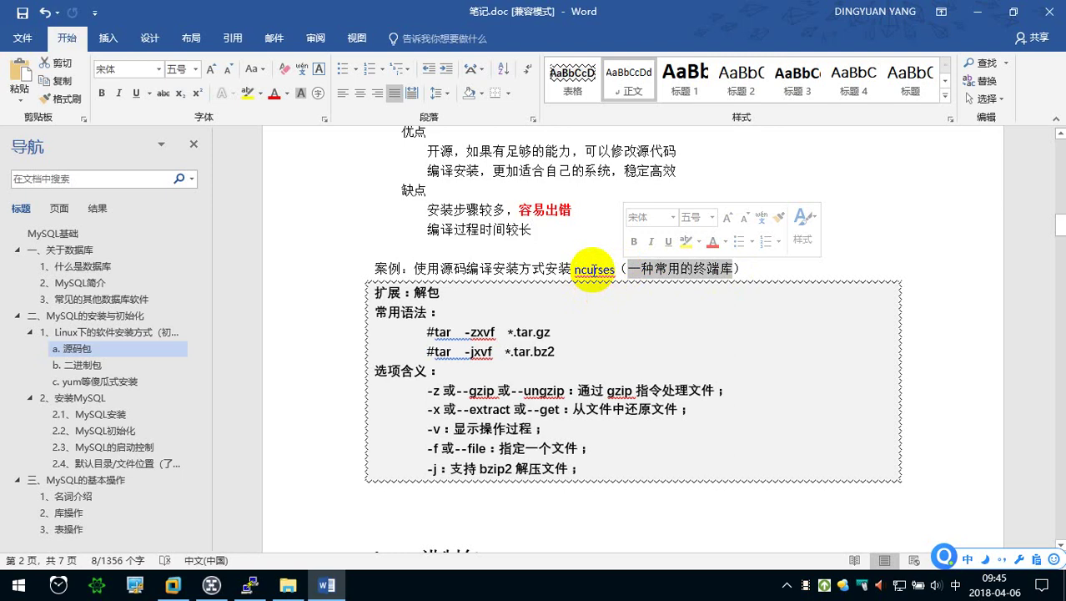
{"action": "left_click", "coordinate": [594, 269]}
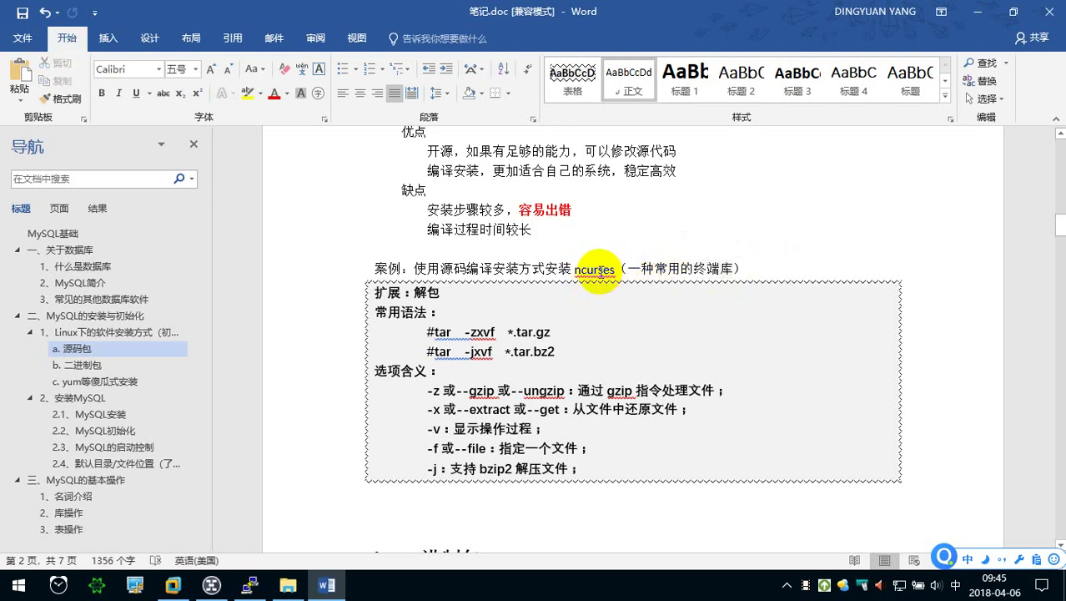
{"action": "double_click", "coordinate": [597, 271]}
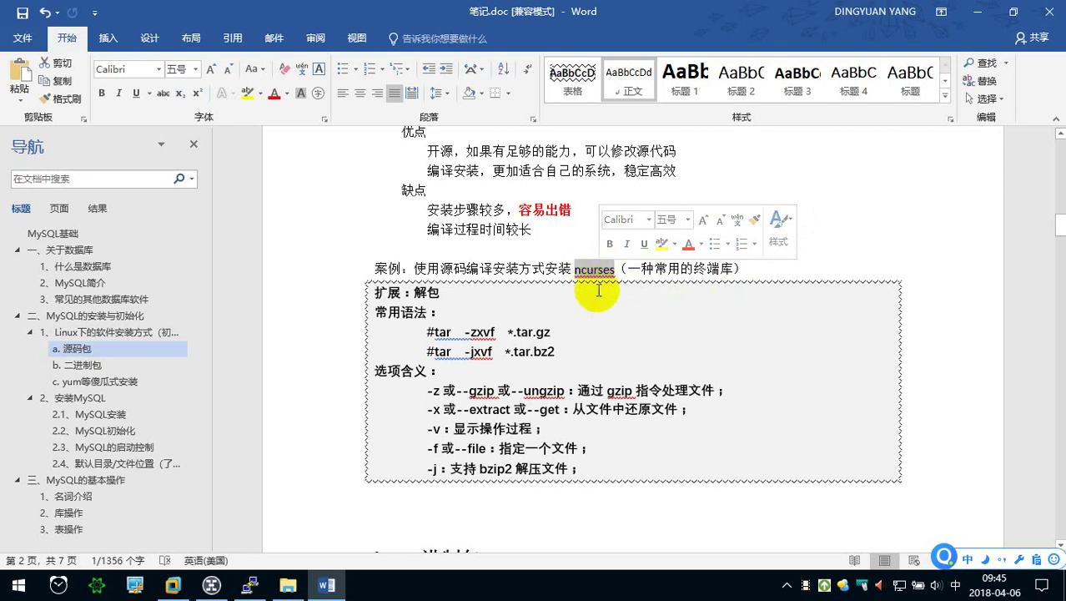
{"action": "left_click", "coordinate": [590, 294]}
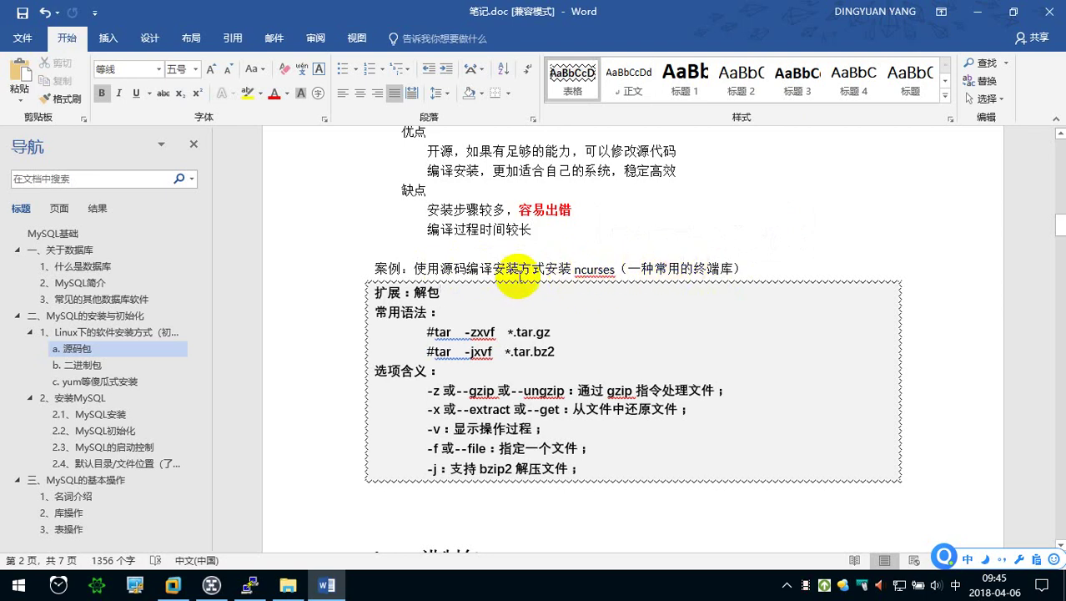
{"action": "left_click", "coordinate": [287, 585]}
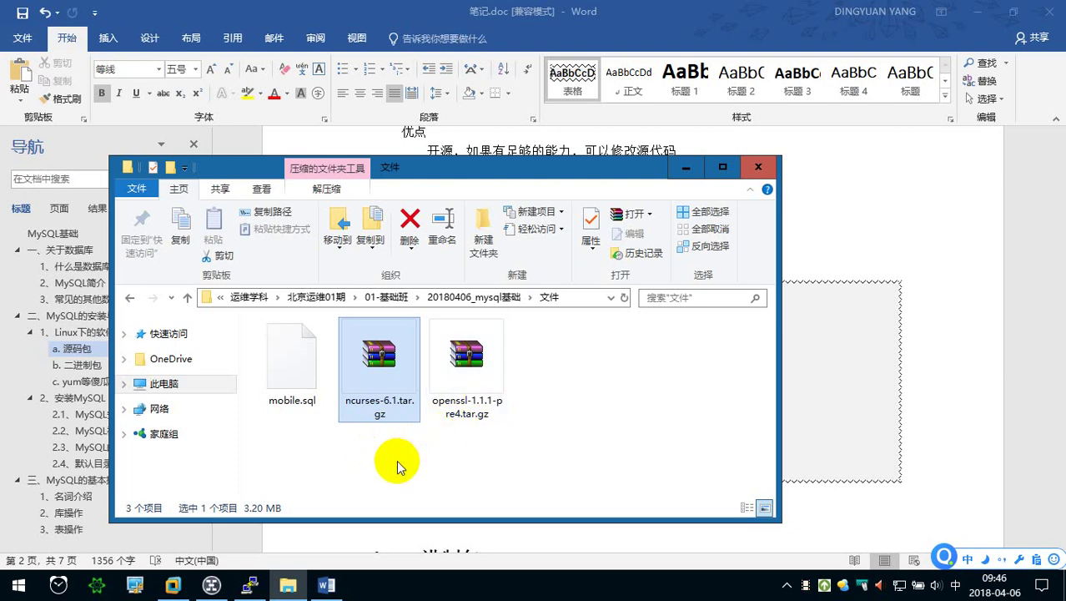
{"action": "key", "text": "alt+Tab"}
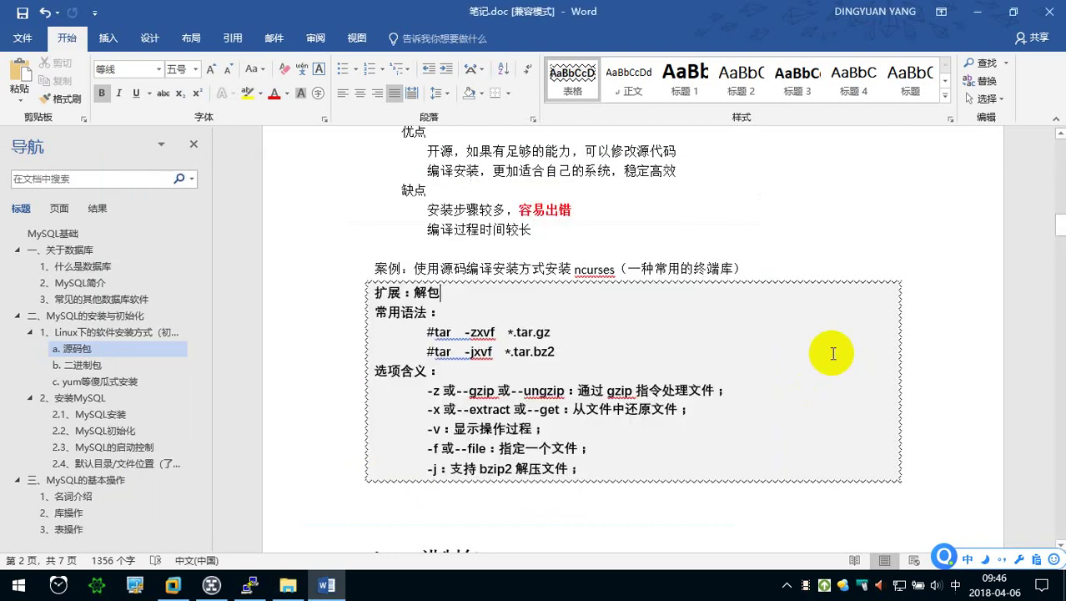
{"action": "left_click", "coordinate": [773, 269]}
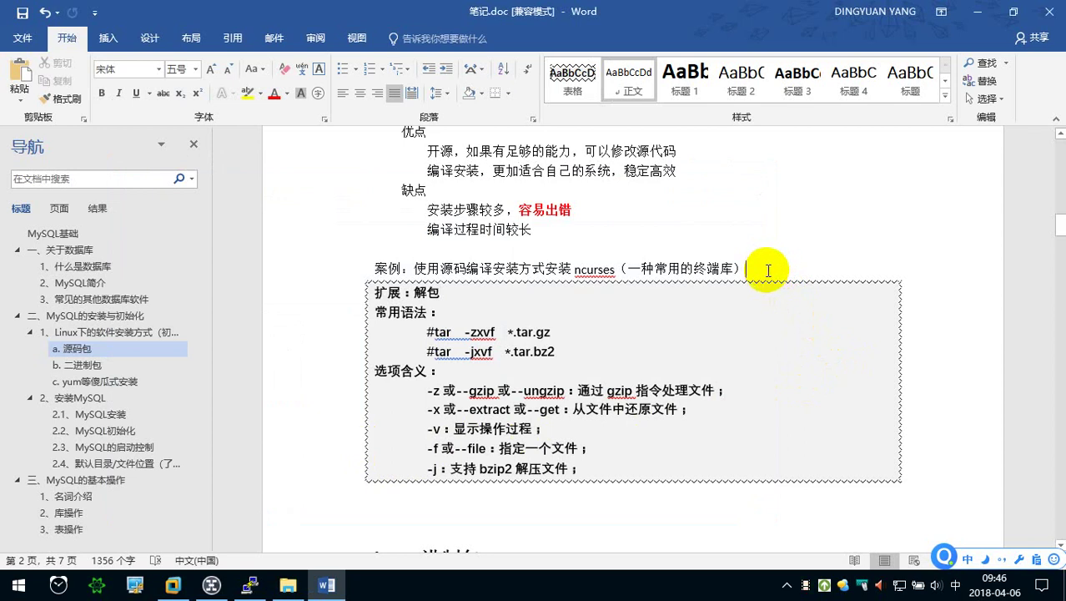
Type the line ①先将软件包传递到服务器上 on the empty line below the tar box.
{"action": "scroll", "coordinate": [445, 364], "scroll_direction": "down", "scroll_amount": 3}
{"action": "left_click", "coordinate": [428, 357]}
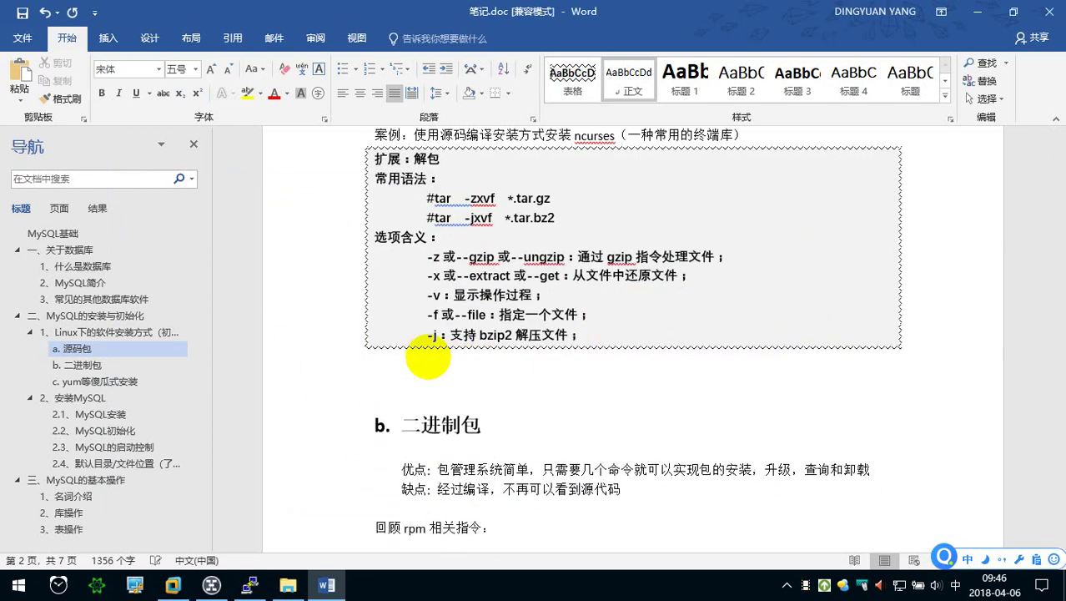
{"action": "type", "text": "①先将"}
{"action": "type", "text": "软件包"}
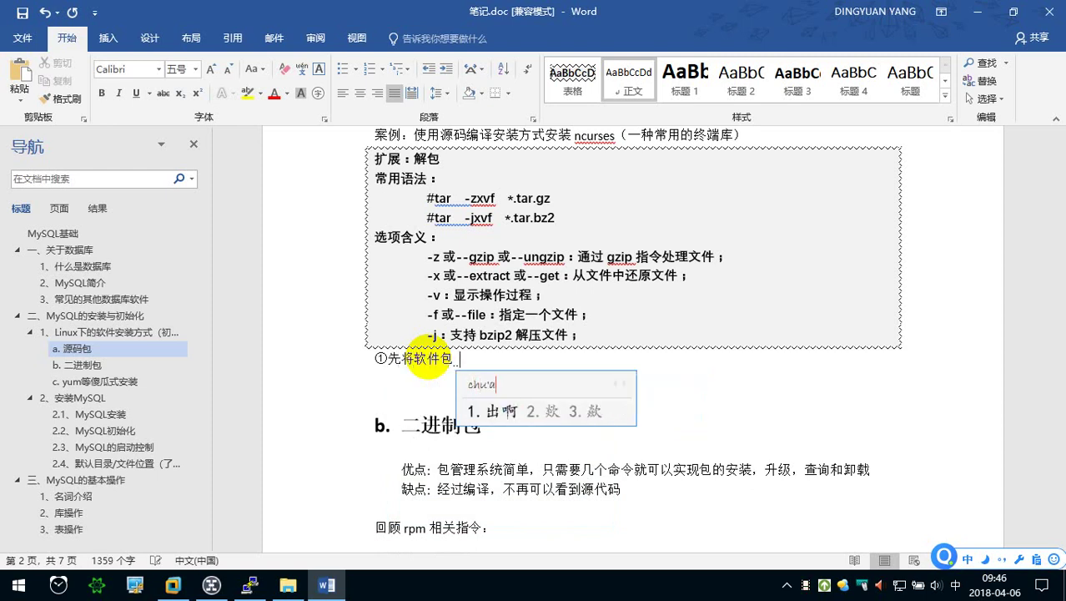
{"action": "type", "text": "传递到服务器上"}
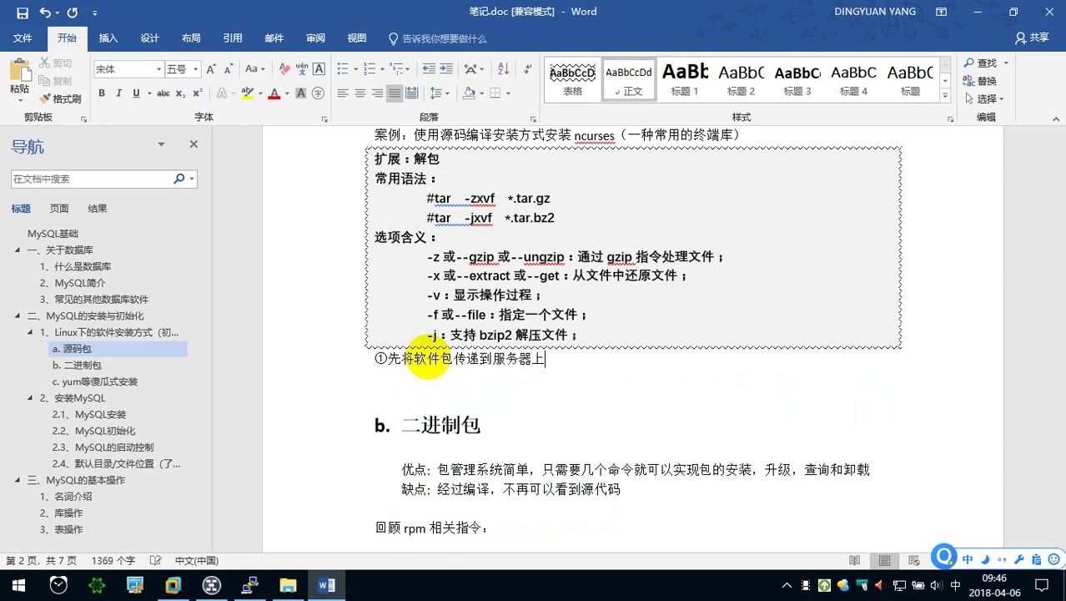
{"action": "key", "text": "Return"}
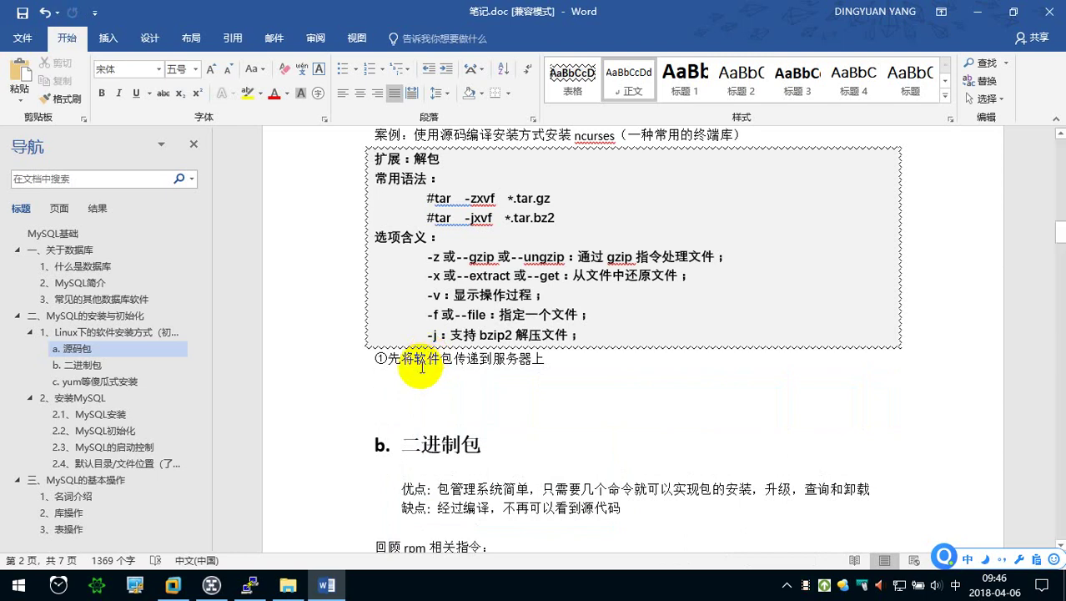
{"action": "key", "text": "super"}
Quickconnect FileZilla to host 192.168.21.140 as root with the account password on port 22.
{"action": "left_click", "coordinate": [285, 302]}
{"action": "type", "text": "192.168.21.140"}
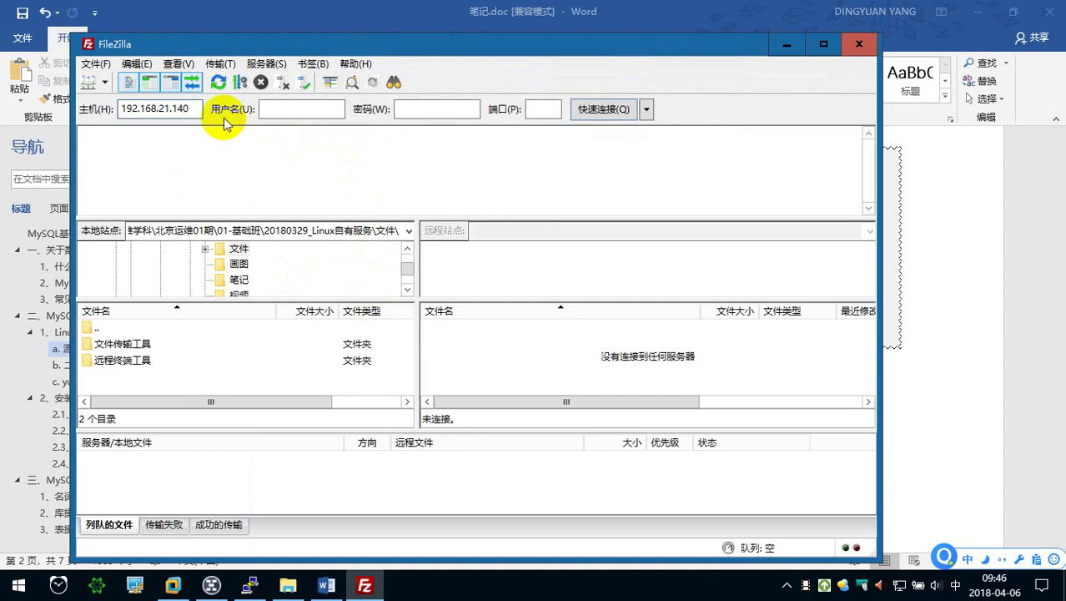
{"action": "key", "text": "Tab"}
{"action": "key", "text": "shift"}
{"action": "type", "text": "roo"}
{"action": "type", "text": "t"}
{"action": "key", "text": "Tab"}
{"action": "key", "text": "Caps_Lock"}
{"action": "key", "text": "Caps_Lock"}
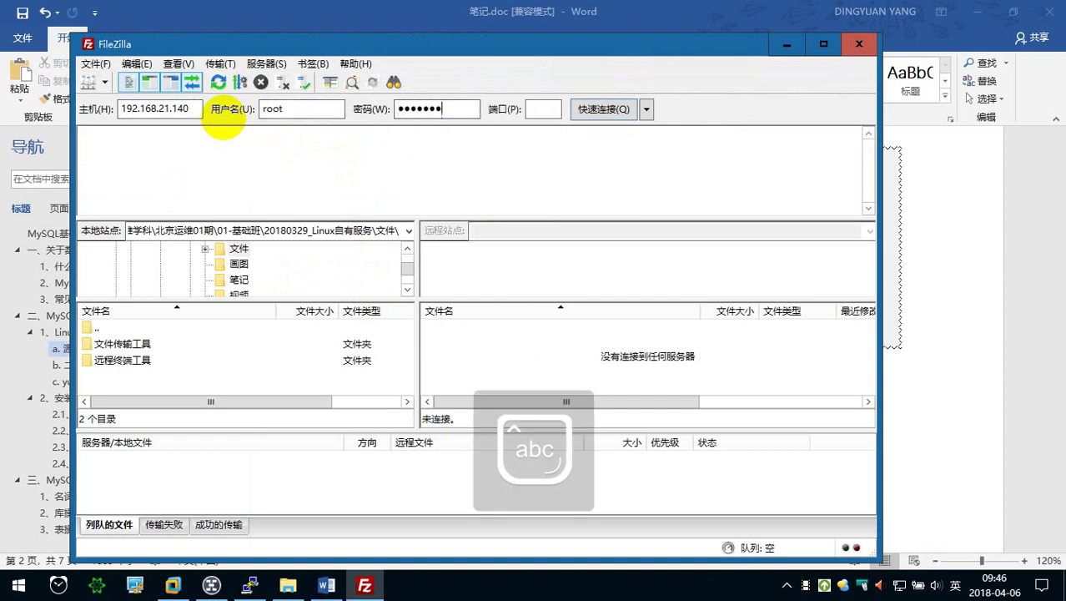
{"action": "key", "text": "Tab"}
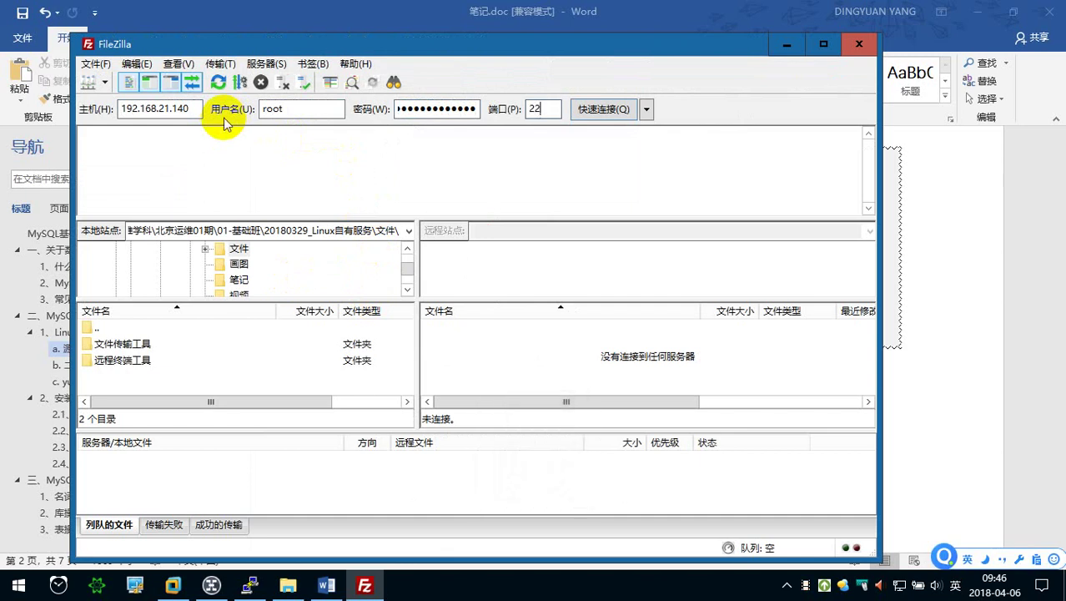
{"action": "key", "text": "Return"}
{"action": "scroll", "coordinate": [464, 375], "scroll_direction": "down", "scroll_amount": 10}
{"action": "scroll", "coordinate": [480, 367], "scroll_direction": "down", "scroll_amount": 6}
Add the destination path “/usr/local/src” after step ① in the notes.
{"action": "scroll", "coordinate": [481, 367], "scroll_direction": "up", "scroll_amount": 15}
{"action": "left_click", "coordinate": [936, 404]}
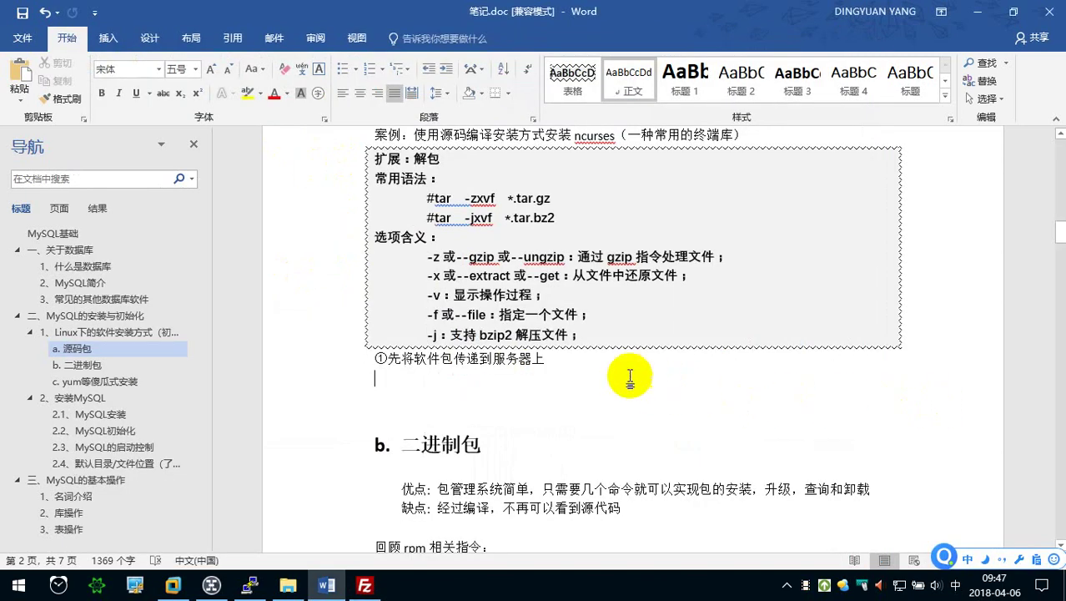
{"action": "key", "text": "shift"}
{"action": "type", "text": "“/”"}
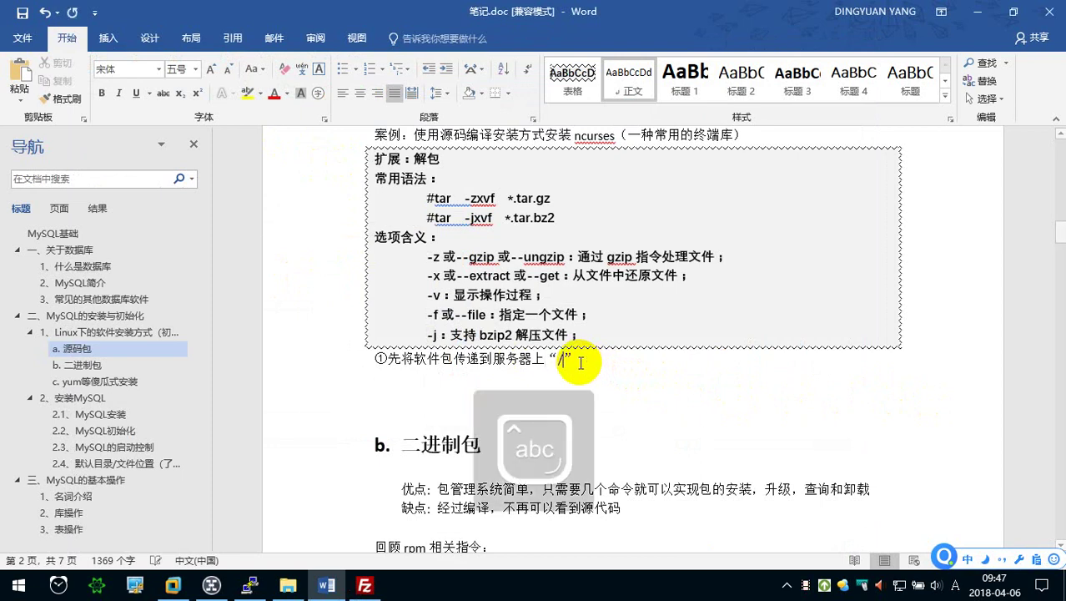
{"action": "type", "text": "/root/"}
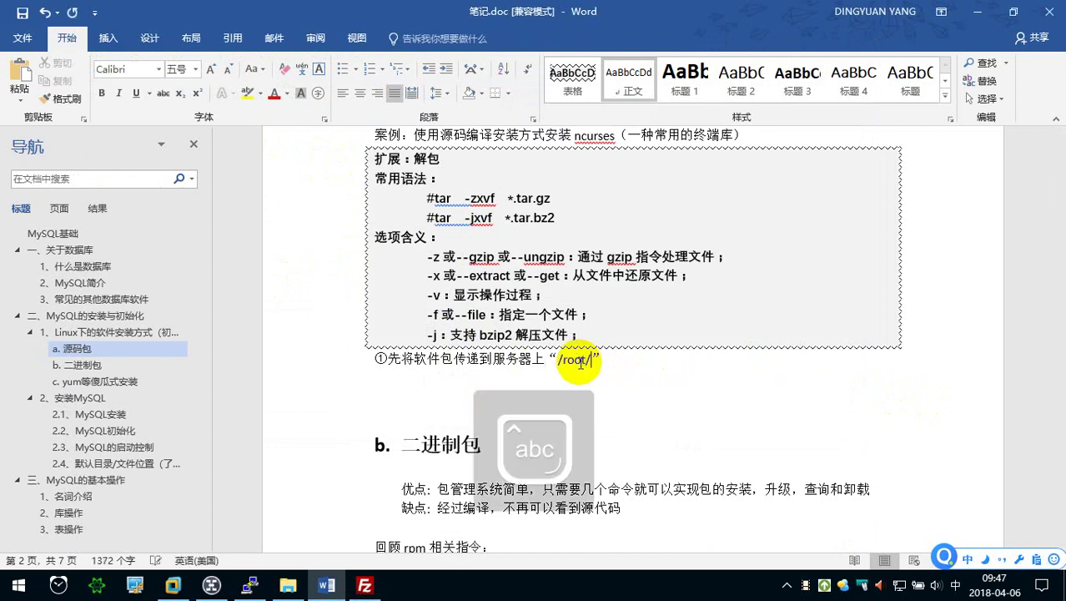
{"action": "key", "text": "BackSpace"}
{"action": "key", "text": "BackSpace"}
{"action": "key", "text": "BackSpace"}
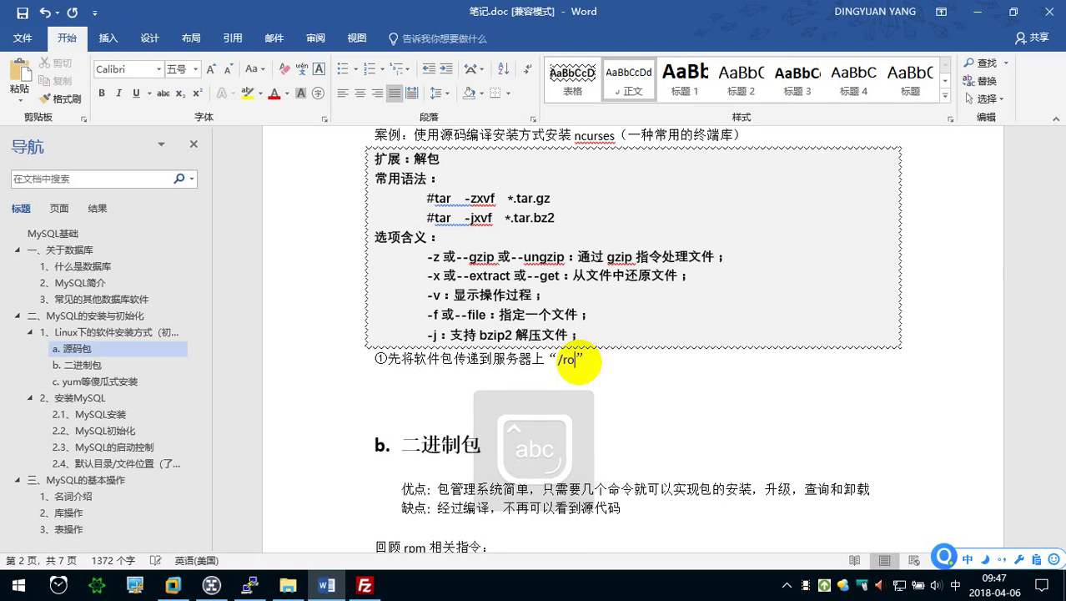
{"action": "type", "text": "us"}
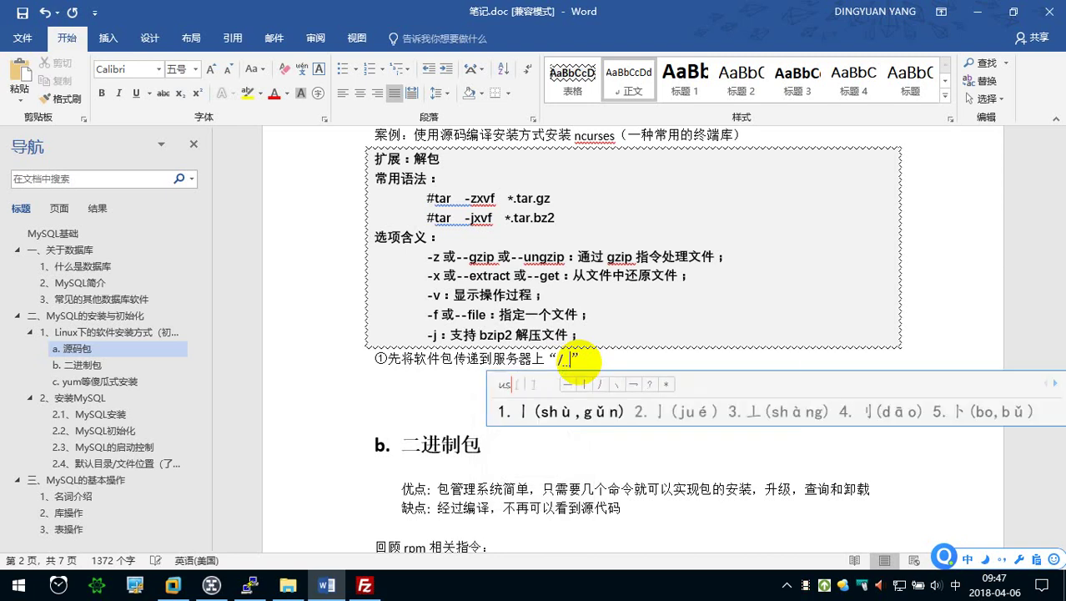
{"action": "type", "text": "r"}
{"action": "key", "text": "shift"}
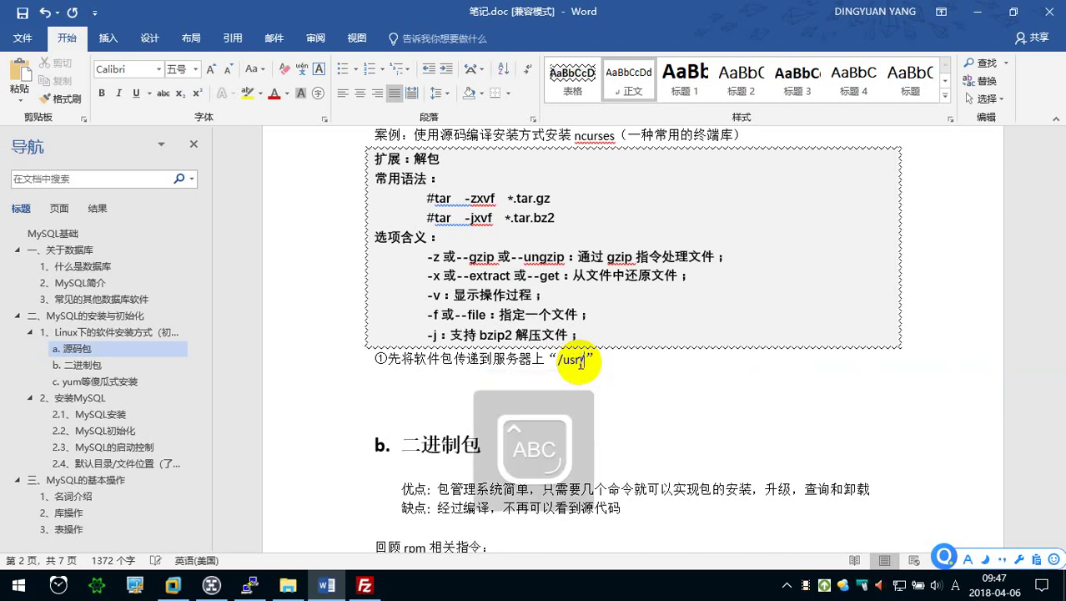
{"action": "type", "text": "/local"}
{"action": "key", "text": "shift"}
{"action": "type", "text": "/src"}
{"action": "key", "text": "shift"}
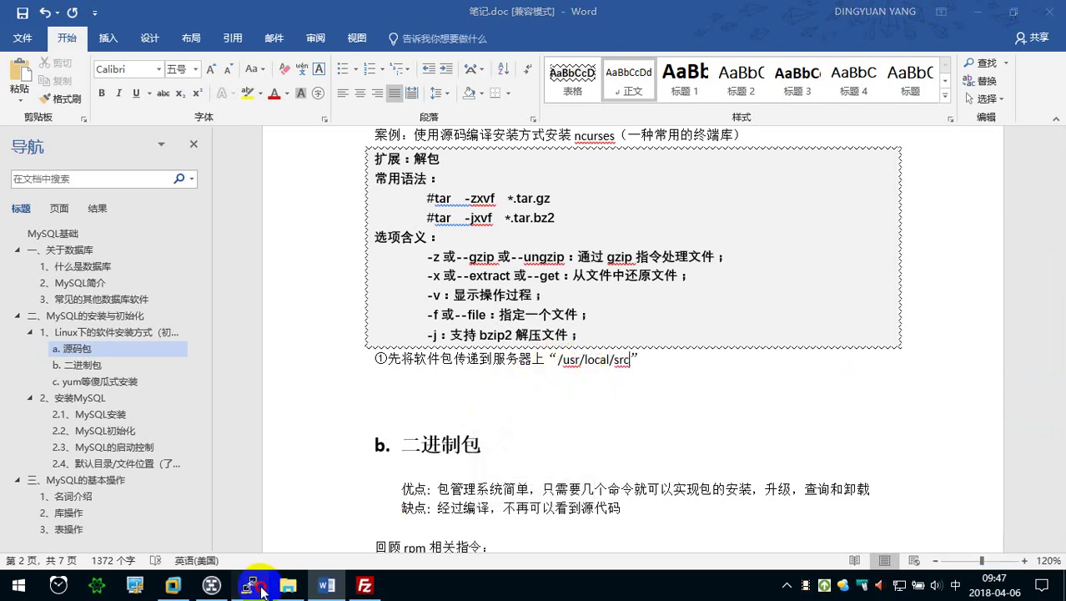
Run ls /usr/local/src/ in PuTTY to confirm the folder is still empty.
{"action": "key", "text": "alt+Tab"}
{"action": "left_click", "coordinate": [359, 437]}
{"action": "type", "text": "ls /usr/local/src/"}
{"action": "key", "text": "Return"}
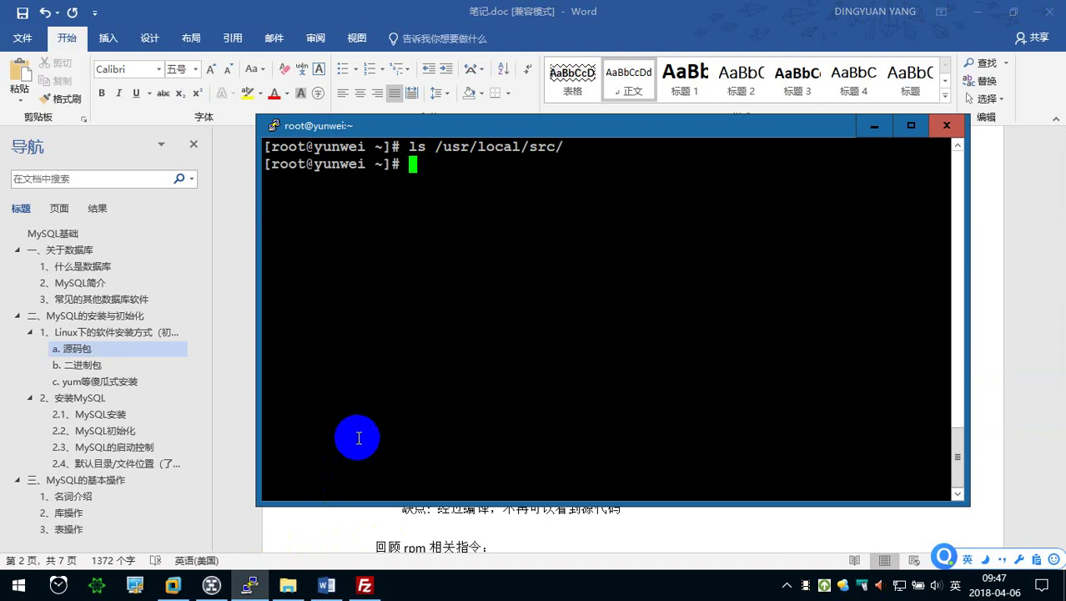
{"action": "left_click", "coordinate": [990, 315]}
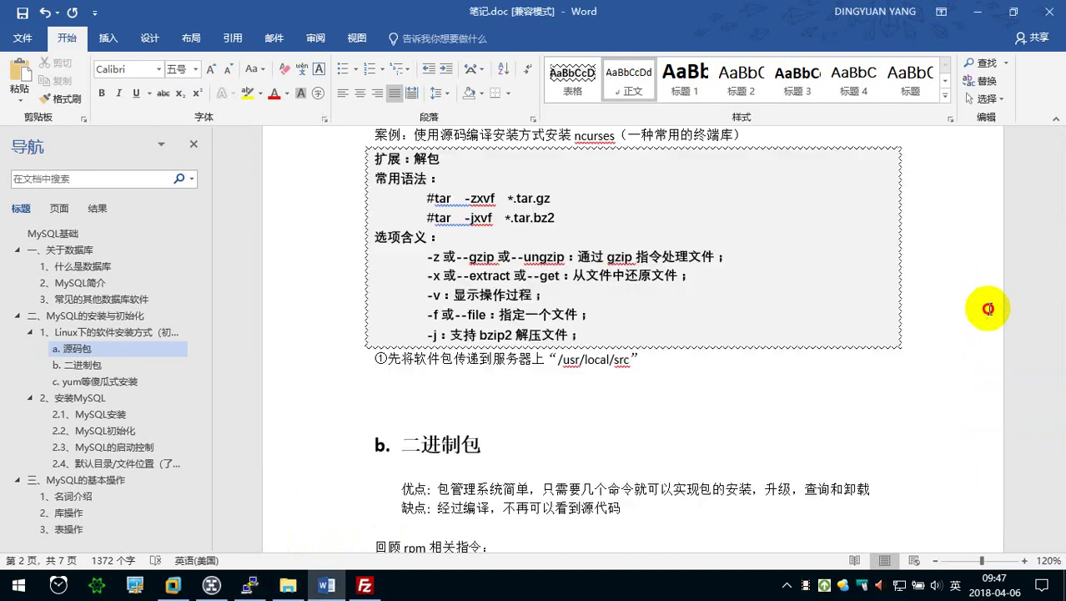
Open /usr/local/src in FileZilla's Remote site panel.
{"action": "left_click", "coordinate": [364, 584]}
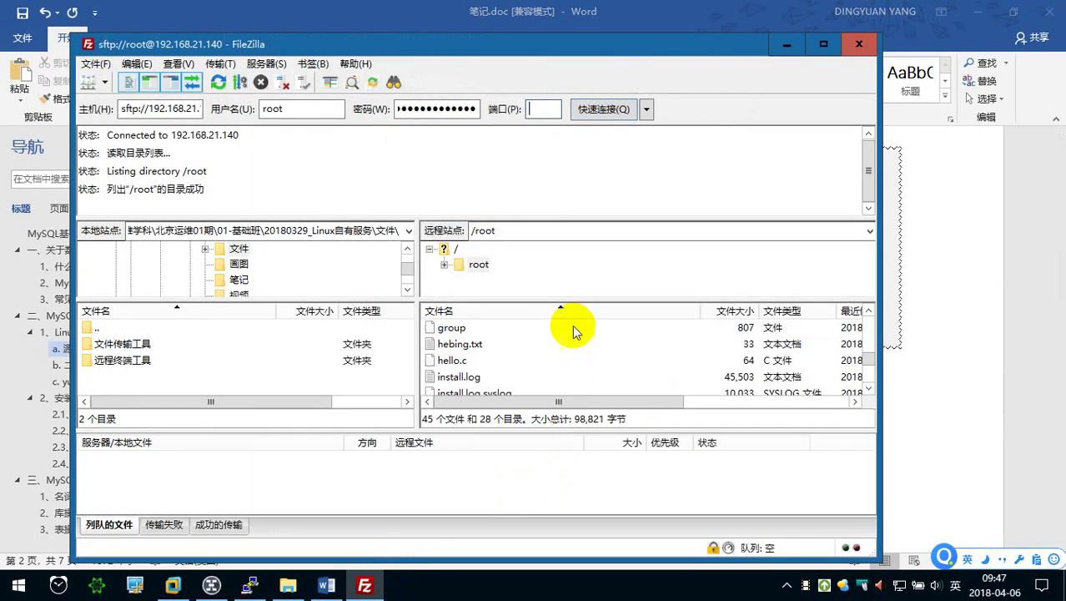
{"action": "left_click", "coordinate": [579, 230]}
{"action": "type", "text": "/loca"}
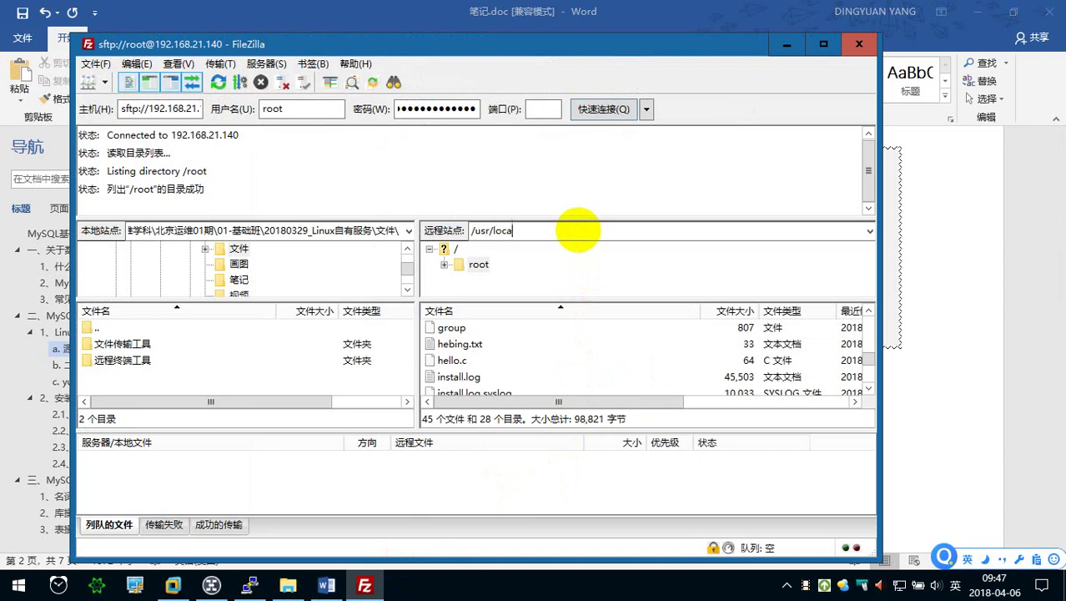
{"action": "key", "text": "Return"}
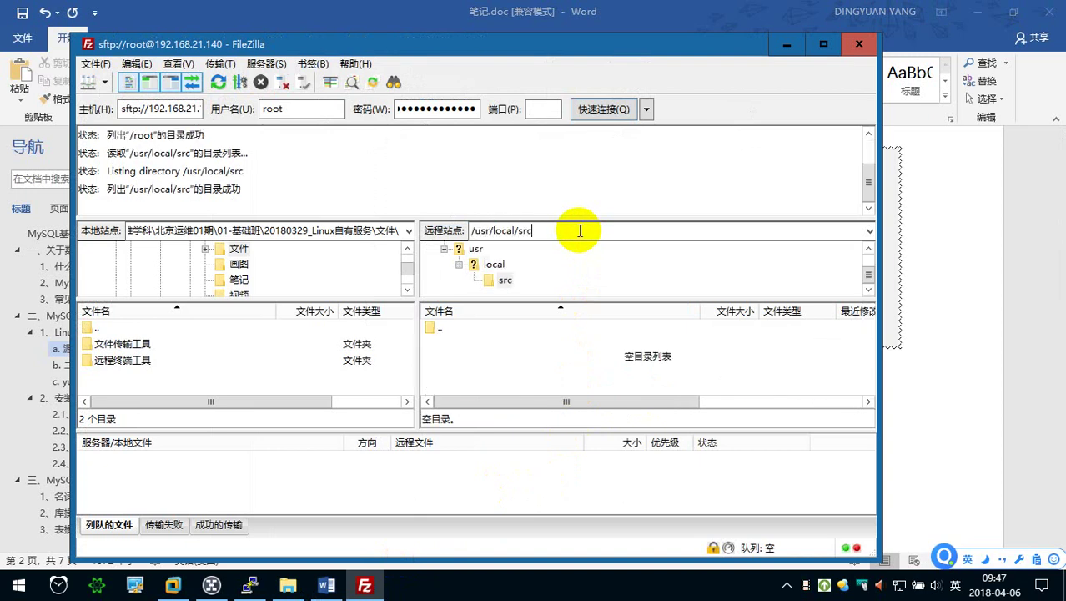
Upload mobile.sql, ncurses-6.1.tar.gz and openssl-1.1.1-pre4.tar.gz by dragging them from Explorer, then close Explorer.
{"action": "left_click", "coordinate": [288, 584]}
{"action": "left_click_drag", "start_coordinate": [595, 418], "coordinate": [285, 349]}
{"action": "left_click_drag", "start_coordinate": [415, 175], "coordinate": [876, 369]}
{"action": "left_click_drag", "start_coordinate": [844, 541], "coordinate": [494, 364]}
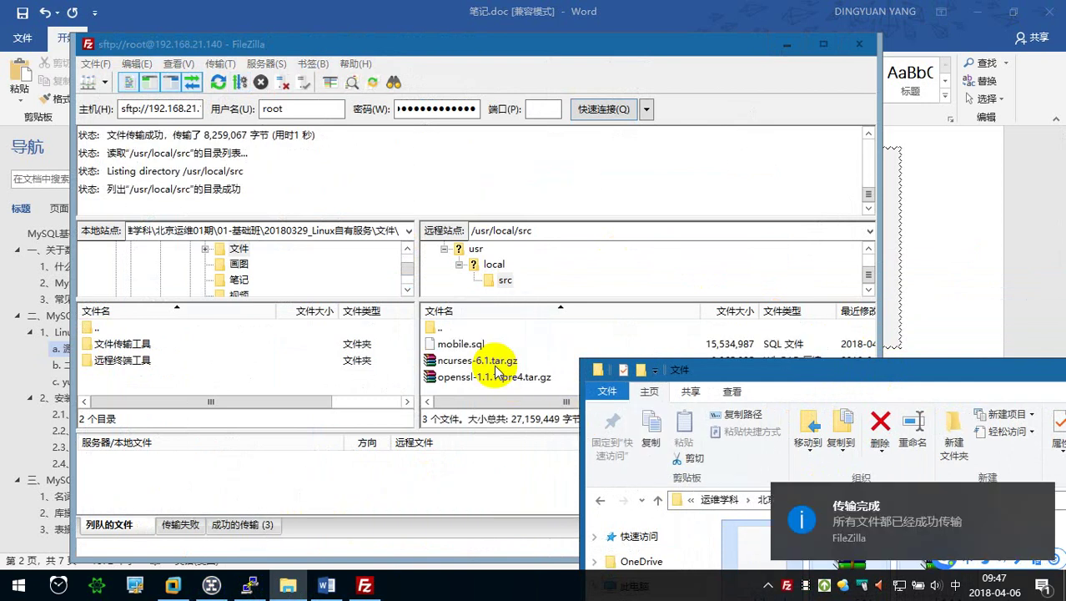
{"action": "left_click_drag", "start_coordinate": [637, 367], "coordinate": [147, 177]}
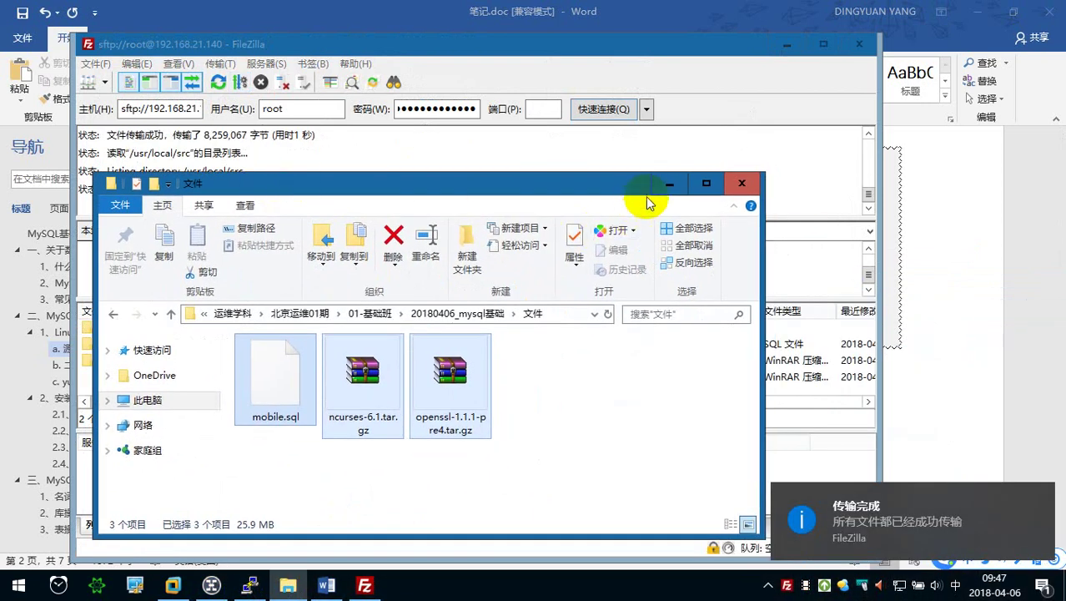
{"action": "left_click", "coordinate": [627, 178]}
In PuTTY run ls, cd /usr/local/src/ and ls to list the uploaded packages.
{"action": "left_click", "coordinate": [786, 45]}
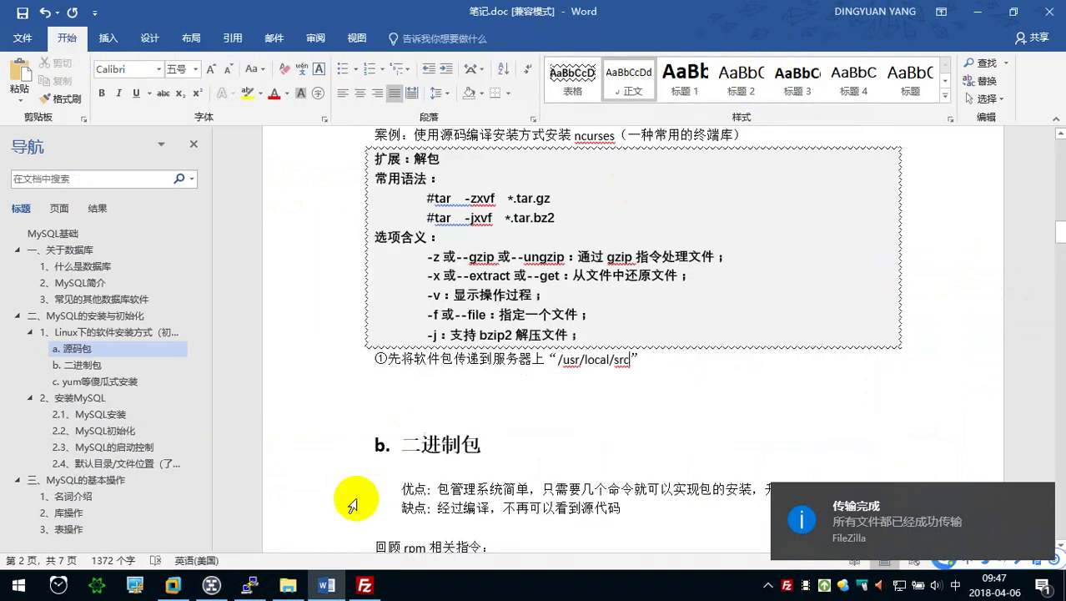
{"action": "left_click", "coordinate": [250, 584]}
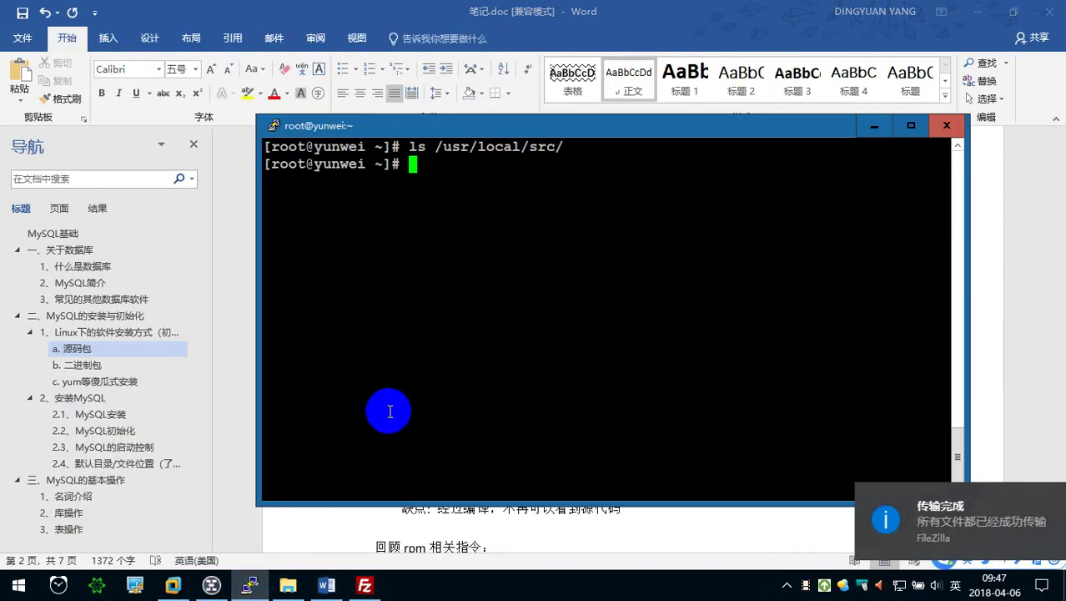
{"action": "type", "text": "ls"}
{"action": "key", "text": "Return"}
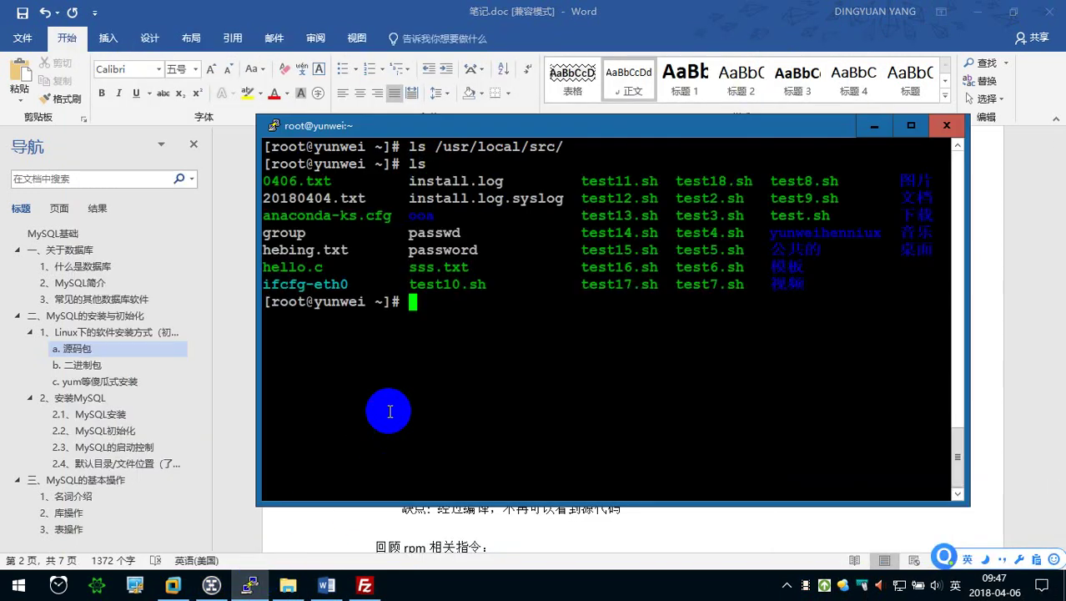
{"action": "type", "text": "cd /"}
{"action": "type", "text": "usr/local/src/"}
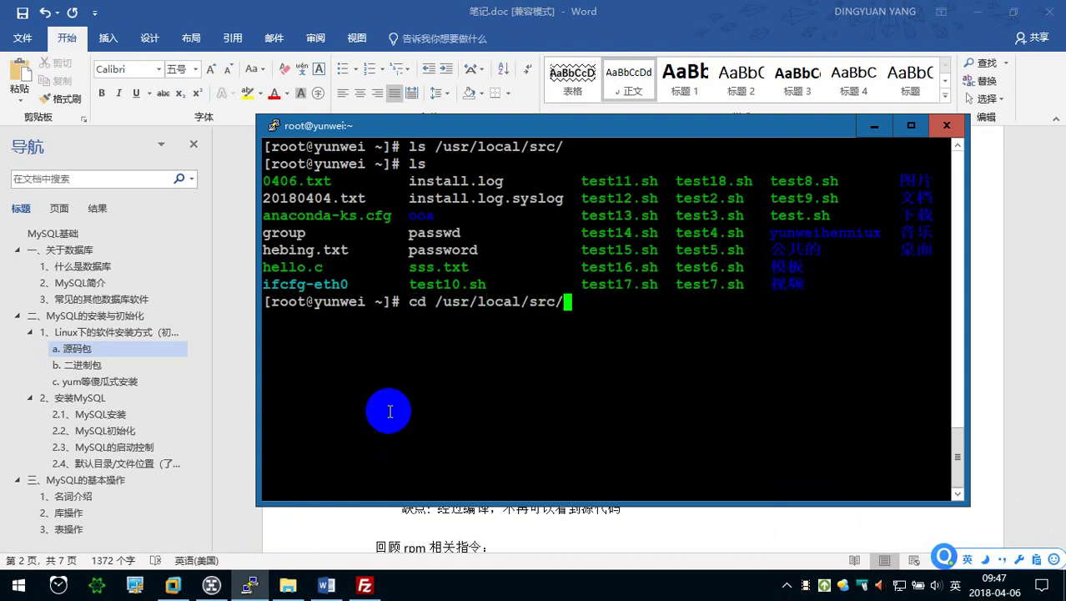
{"action": "key", "text": "Return"}
{"action": "type", "text": "ls"}
{"action": "key", "text": "Return"}
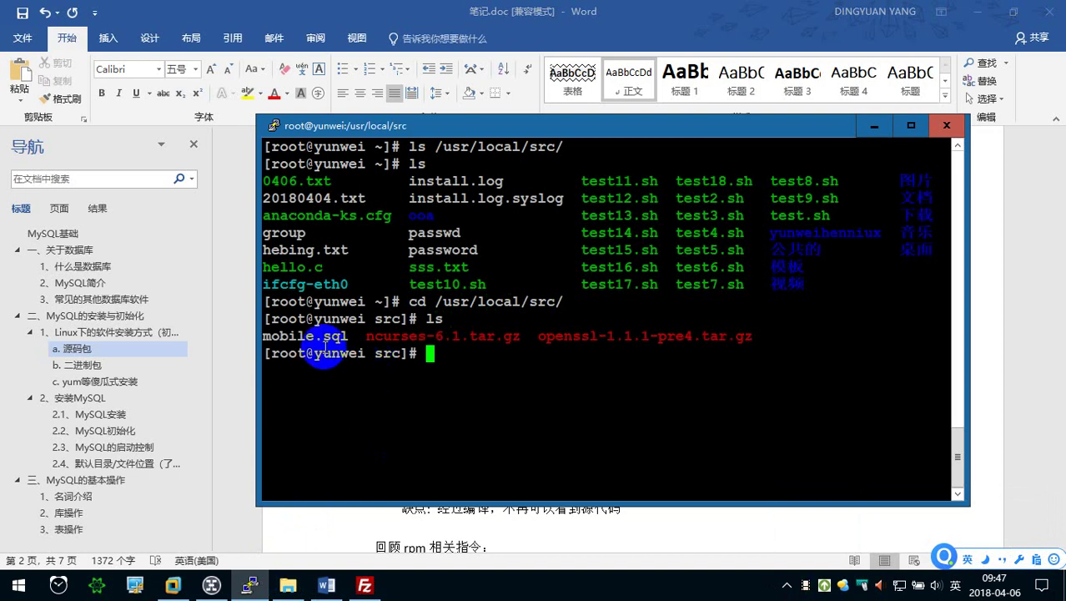
Capture a region screenshot of the terminal listing with Ctrl+Alt+A.
{"action": "key", "text": "ctrl+alt+a"}
{"action": "mouse_move", "coordinate": [261, 304]}
{"action": "left_mouse_down"}
{"action": "mouse_move", "coordinate": [688, 399]}
{"action": "mouse_move", "coordinate": [792, 382]}
{"action": "mouse_move", "coordinate": [773, 361]}
{"action": "left_mouse_up"}
{"action": "left_click", "coordinate": [769, 384]}
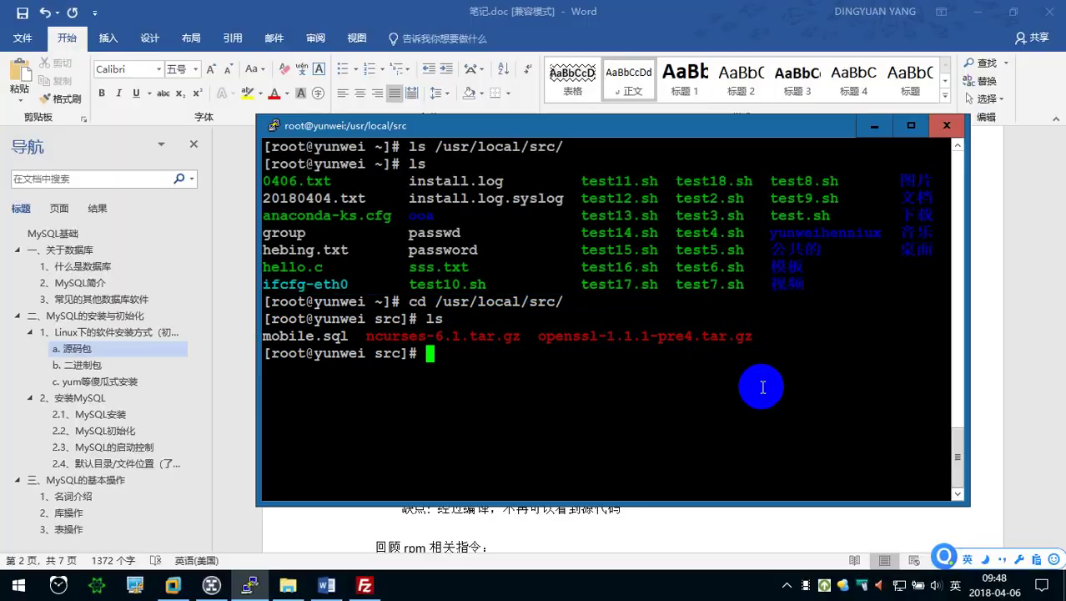
{"action": "left_click", "coordinate": [724, 72]}
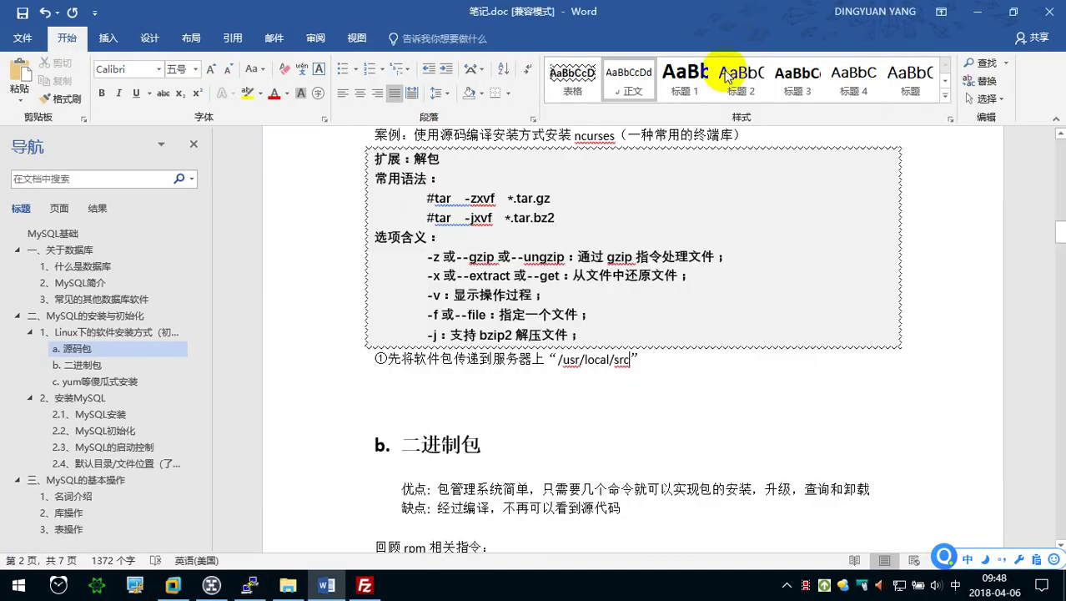
Paste the terminal screenshot under step ①, then add the line ②解压需要安装的源码包.
{"action": "left_click", "coordinate": [467, 381]}
{"action": "key", "text": "ctrl+v"}
{"action": "left_click", "coordinate": [518, 398]}
{"action": "key", "text": "End"}
{"action": "key", "text": "Return"}
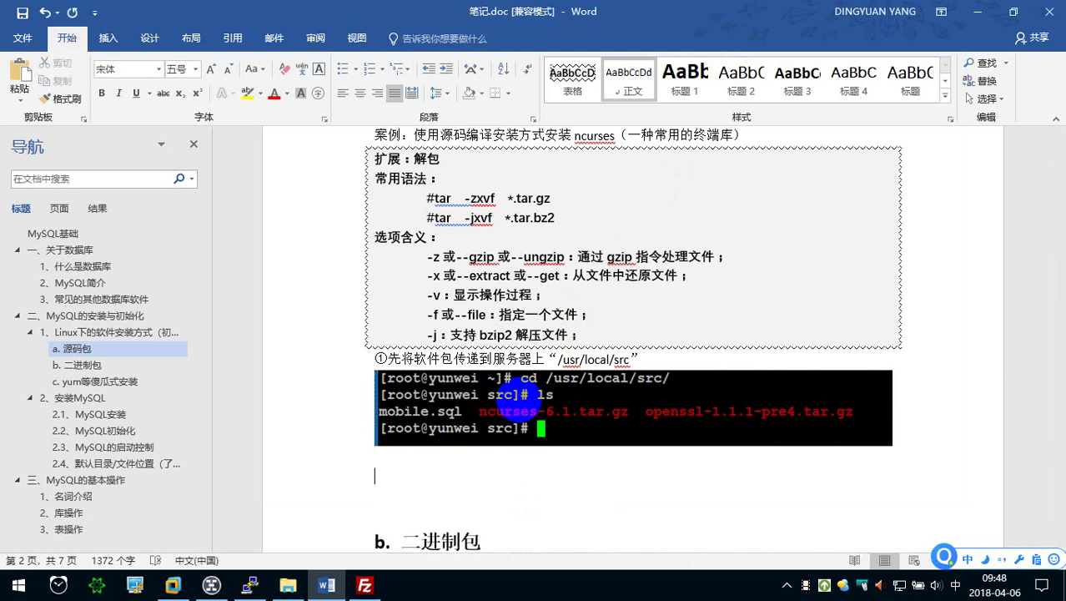
{"action": "type", "text": "②"}
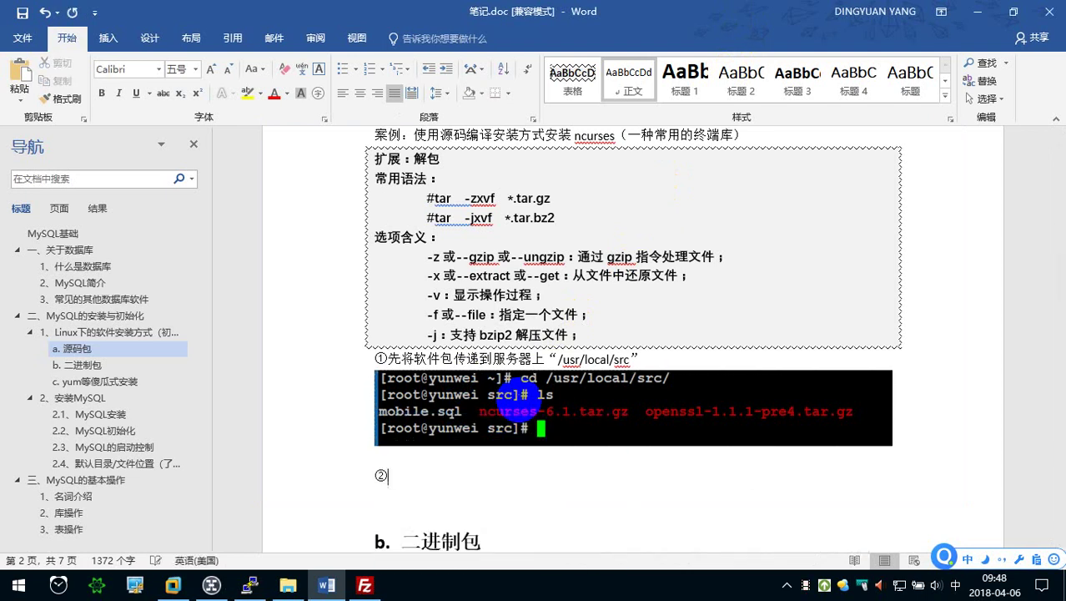
{"action": "type", "text": "解压"}
{"action": "type", "text": "需要安装的"}
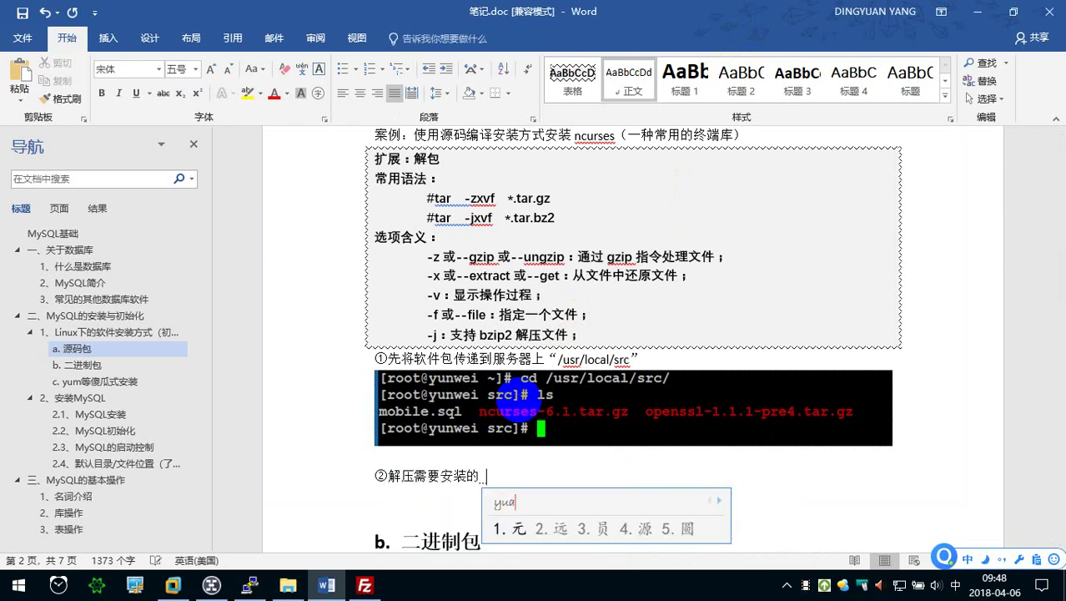
{"action": "type", "text": "源码包"}
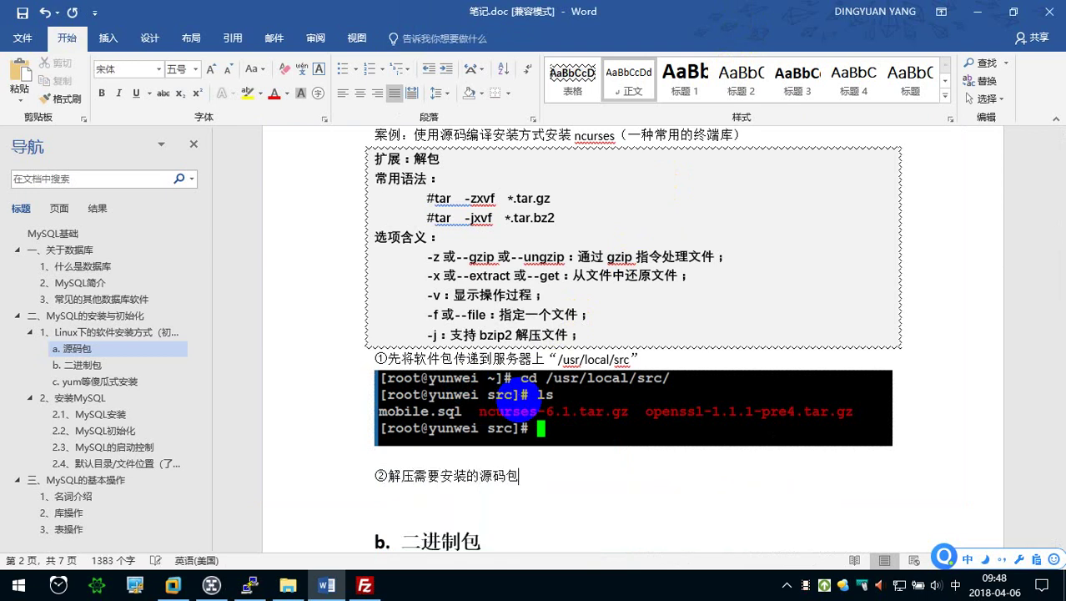
{"action": "key", "text": "Return"}
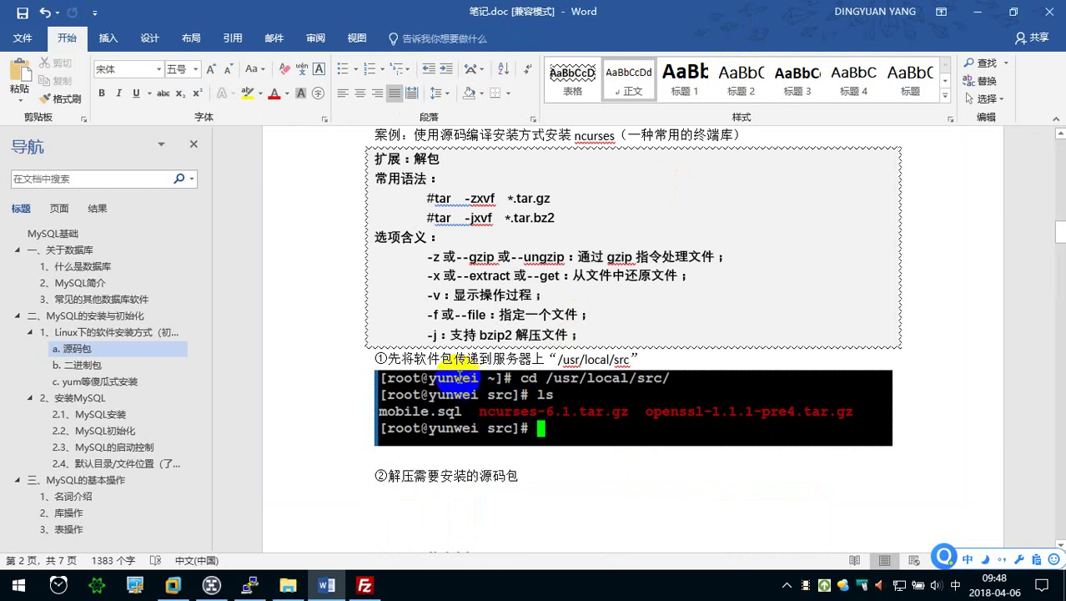
{"action": "scroll", "coordinate": [408, 337], "scroll_direction": "up", "scroll_amount": 2}
{"action": "left_click_drag", "start_coordinate": [377, 248], "coordinate": [443, 250]}
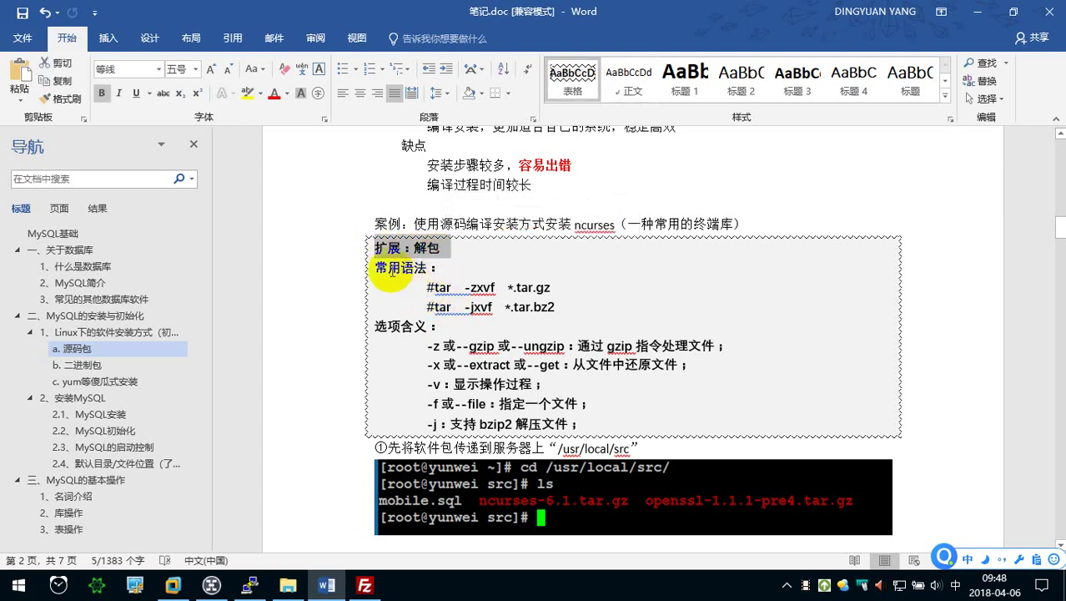
{"action": "left_click", "coordinate": [387, 267]}
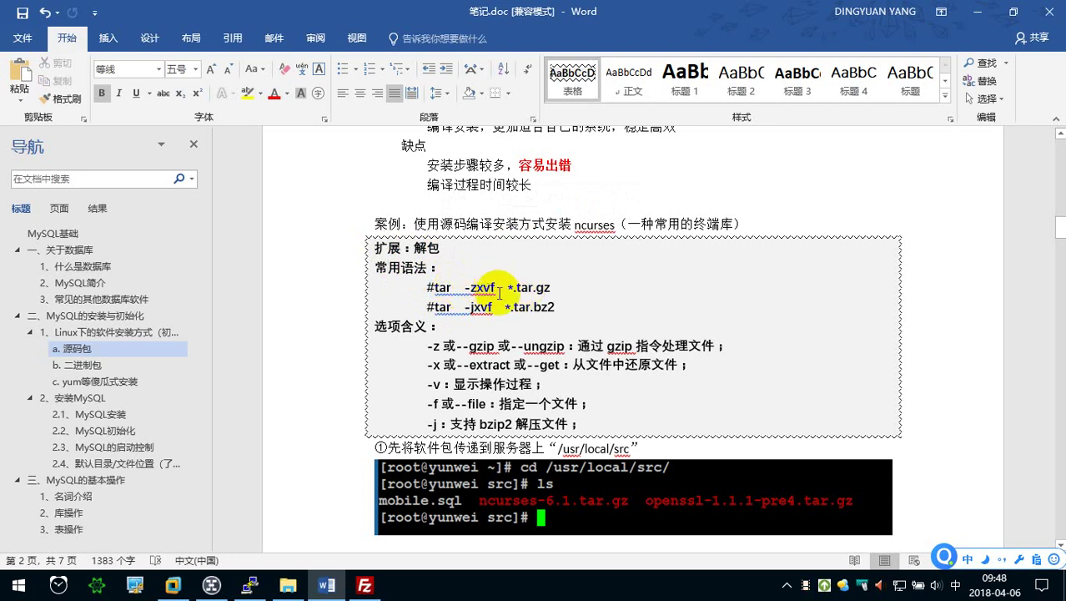
{"action": "left_click_drag", "start_coordinate": [511, 289], "coordinate": [550, 289]}
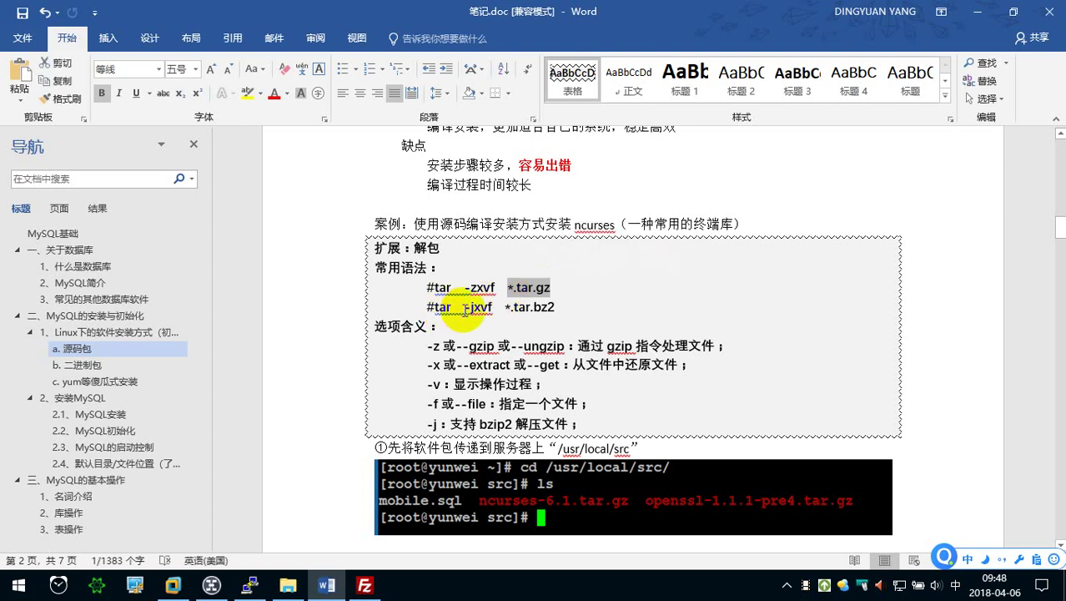
{"action": "left_click_drag", "start_coordinate": [506, 307], "coordinate": [556, 309]}
{"action": "key", "text": "Down"}
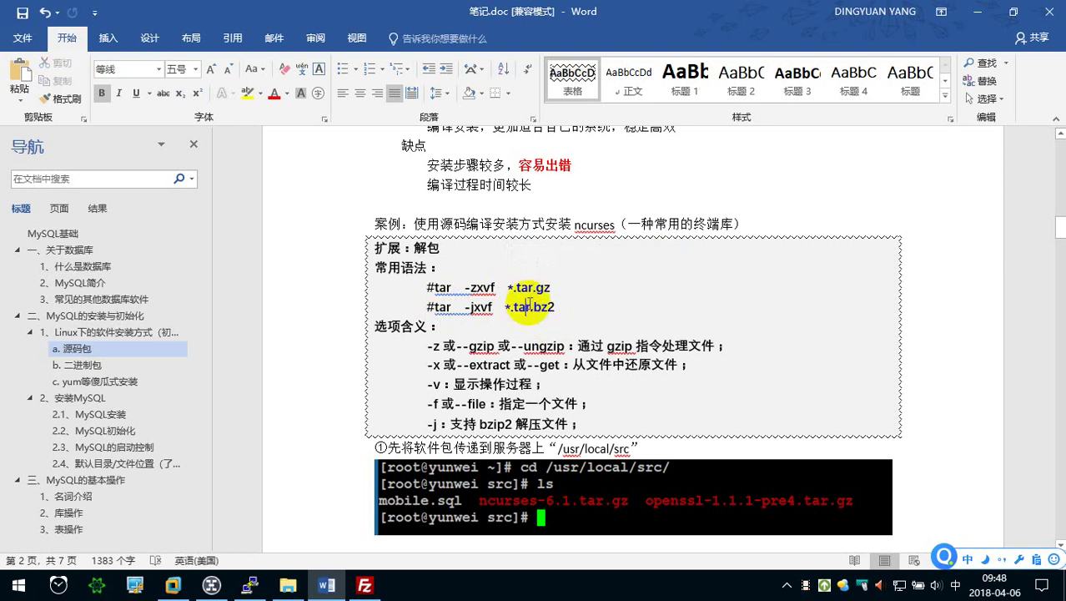
{"action": "left_click", "coordinate": [529, 286]}
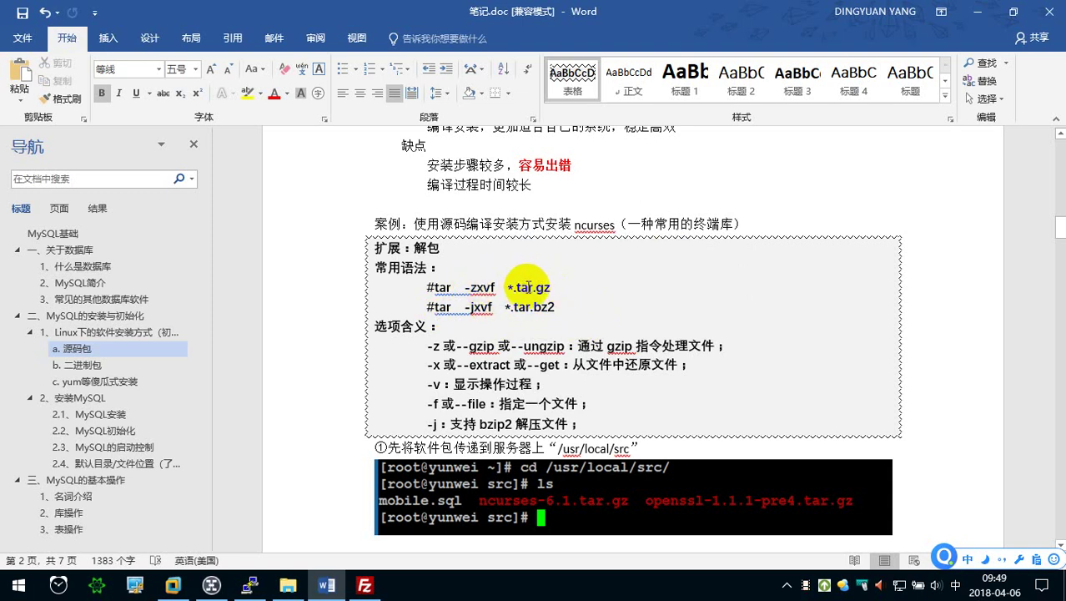
Colour tar.gz and tar.bz2 red in the two #tar syntax lines.
{"action": "left_click_drag", "start_coordinate": [516, 287], "coordinate": [551, 288]}
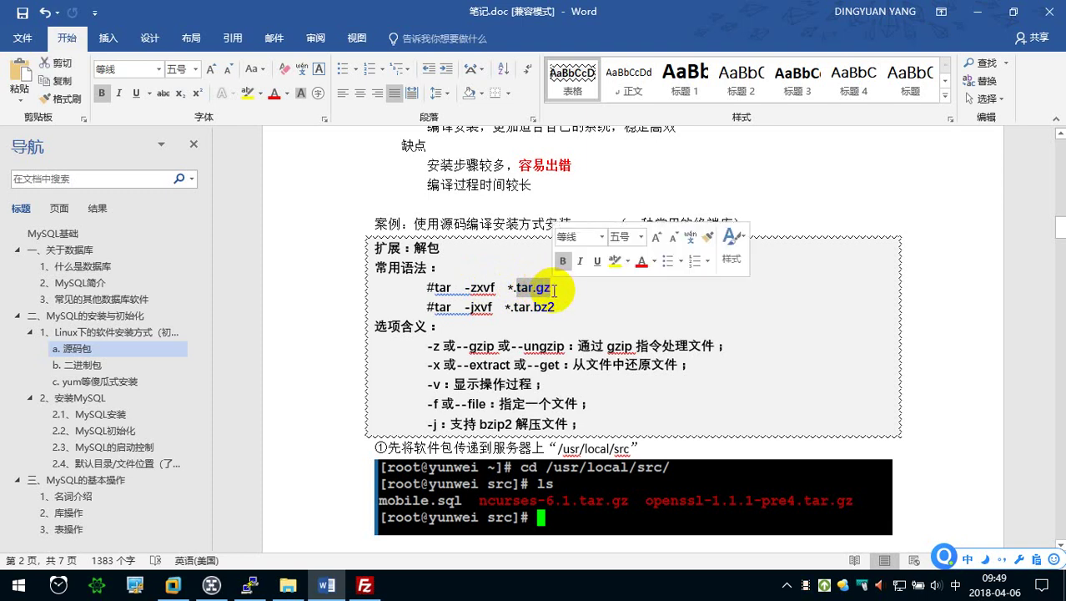
{"action": "left_click", "coordinate": [271, 96]}
{"action": "left_click", "coordinate": [492, 248]}
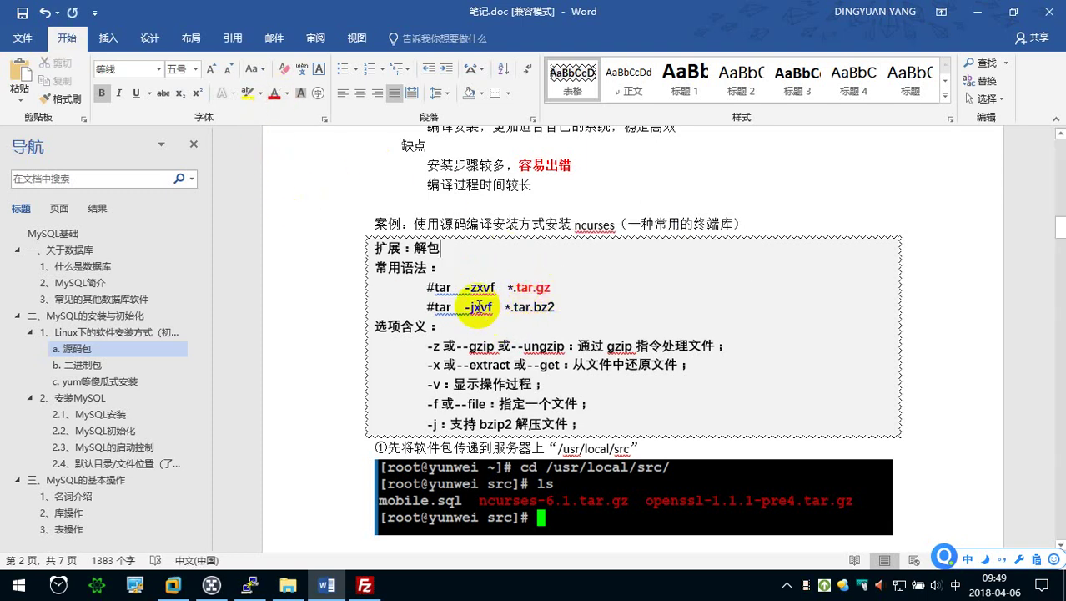
{"action": "left_click_drag", "start_coordinate": [514, 307], "coordinate": [555, 307]}
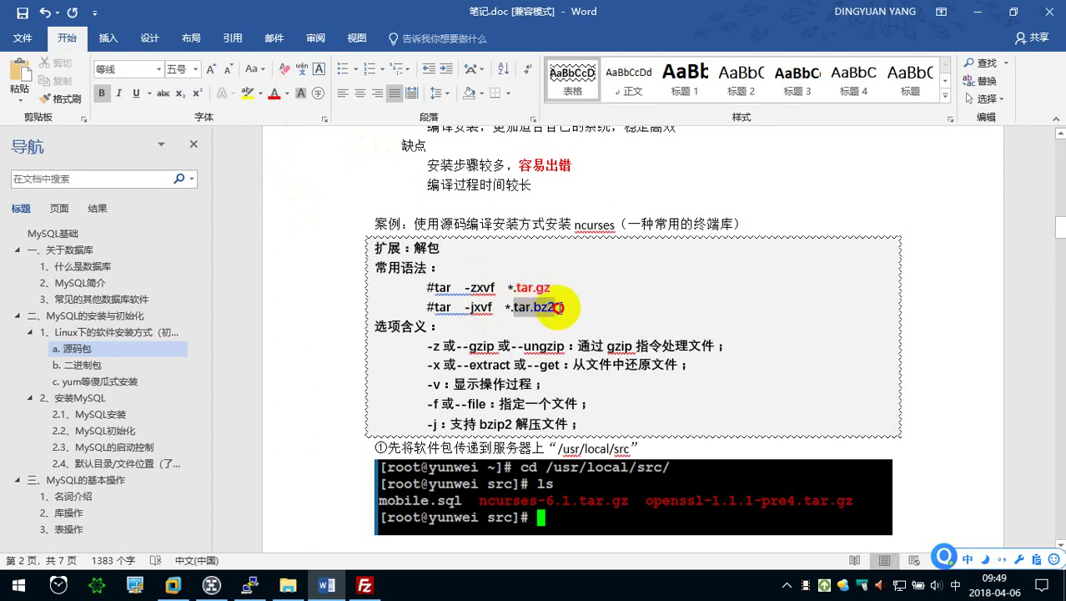
{"action": "left_click", "coordinate": [274, 94]}
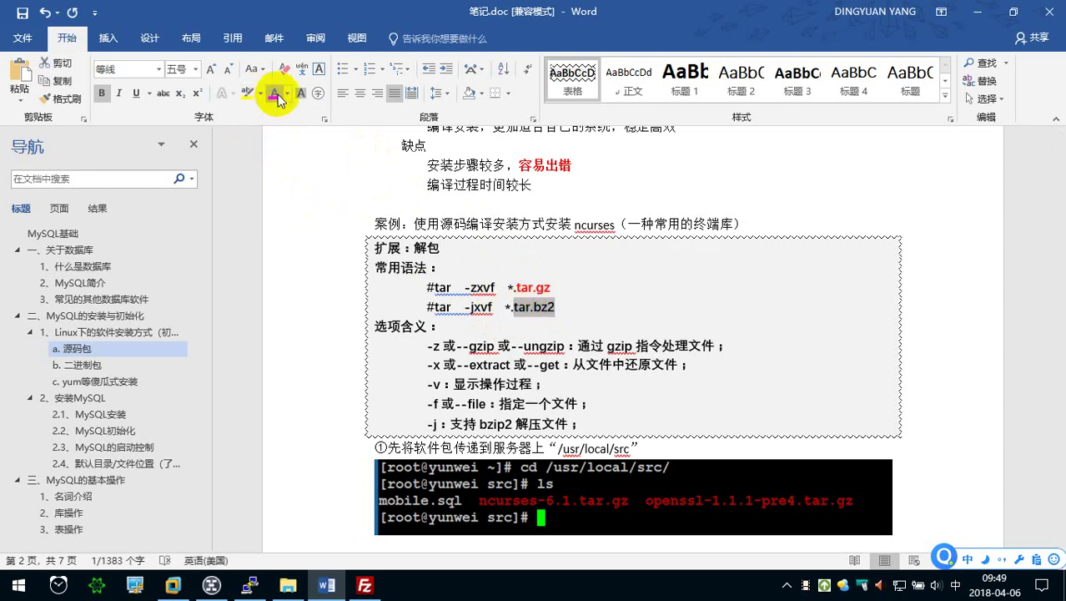
{"action": "left_click", "coordinate": [481, 270]}
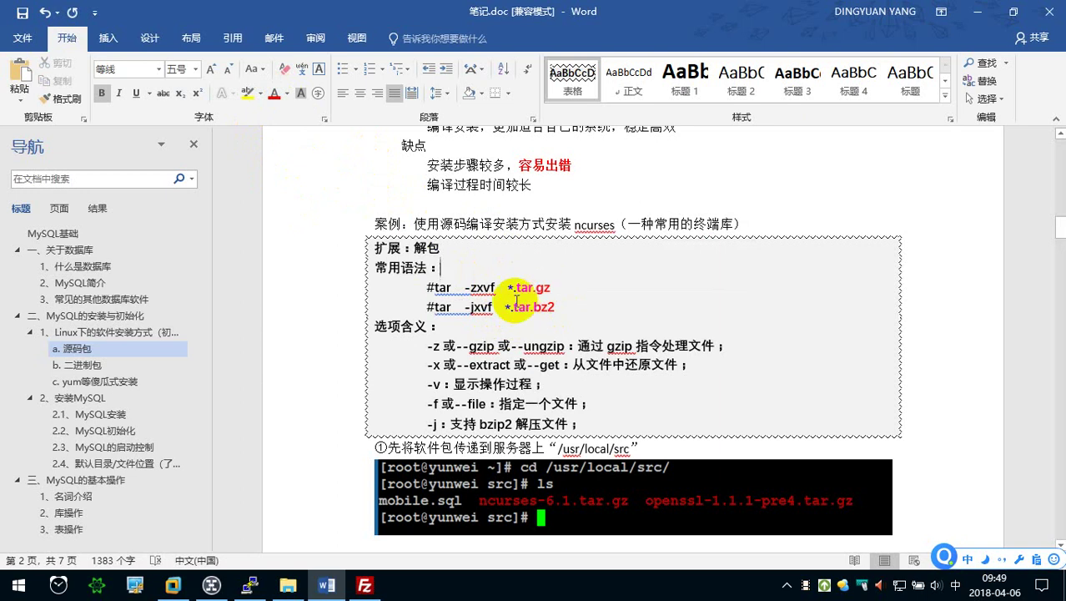
{"action": "left_click", "coordinate": [470, 307]}
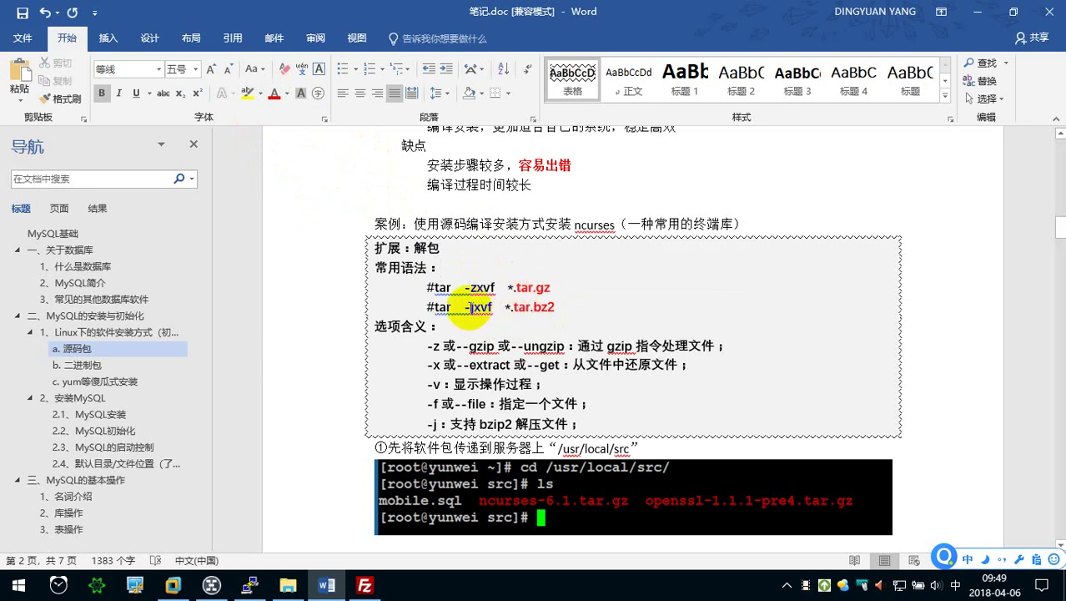
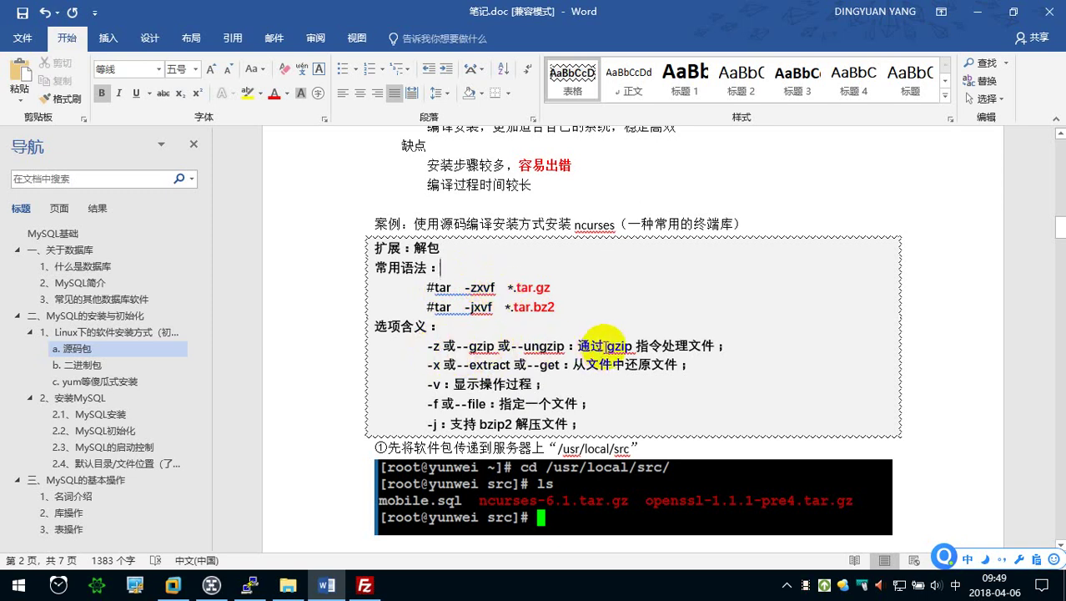
Colour the '-z 或--gzip 或--ungzip' tar option line red with Font Color.
{"action": "left_click_drag", "start_coordinate": [605, 346], "coordinate": [635, 346]}
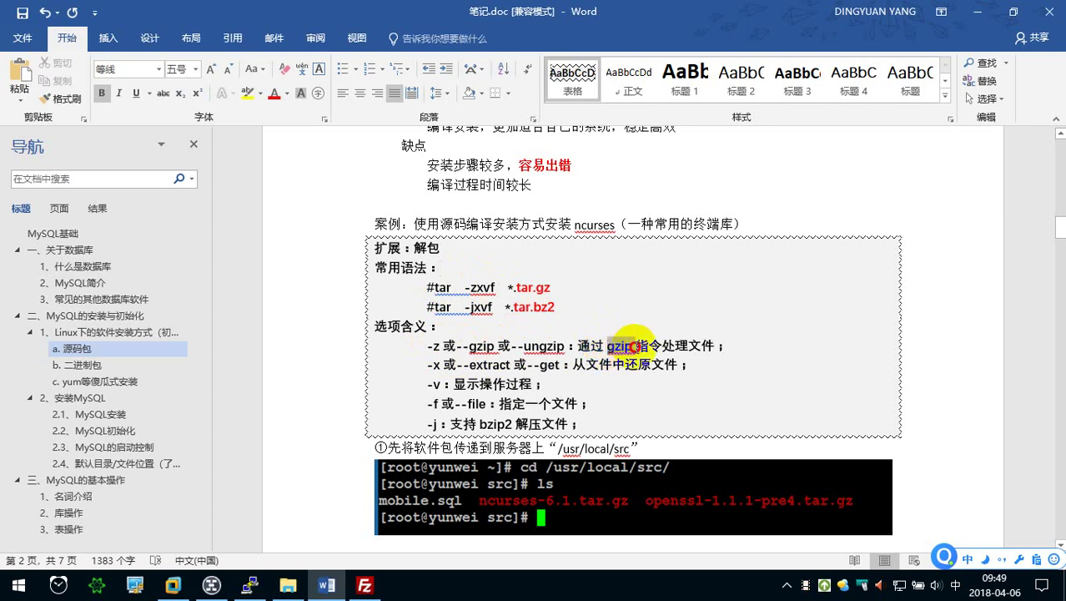
{"action": "left_click", "coordinate": [602, 339]}
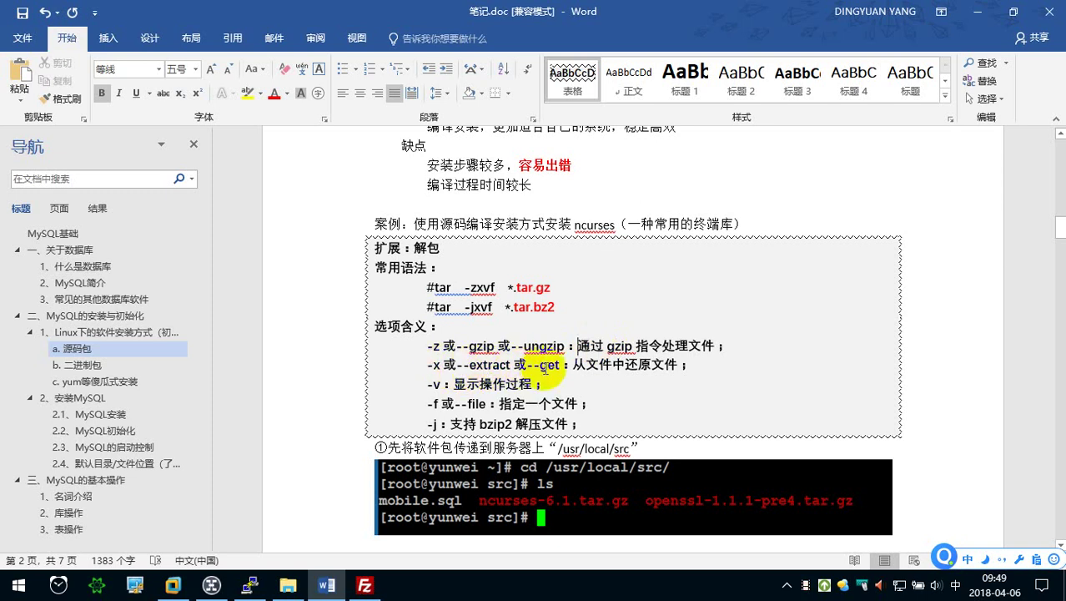
{"action": "left_click_drag", "start_coordinate": [586, 364], "coordinate": [674, 371]}
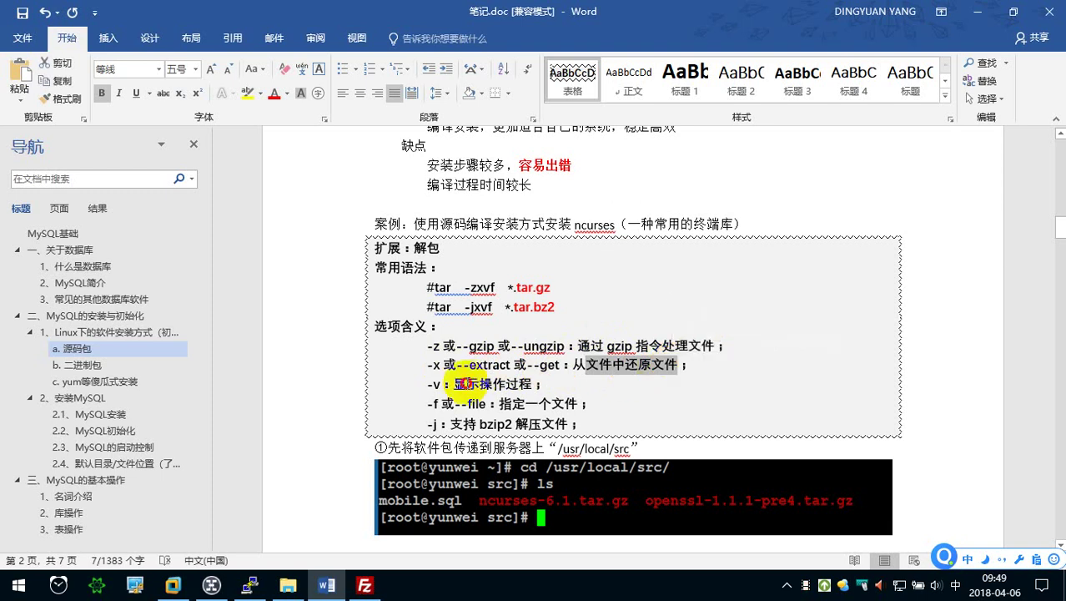
{"action": "left_click_drag", "start_coordinate": [454, 384], "coordinate": [470, 384]}
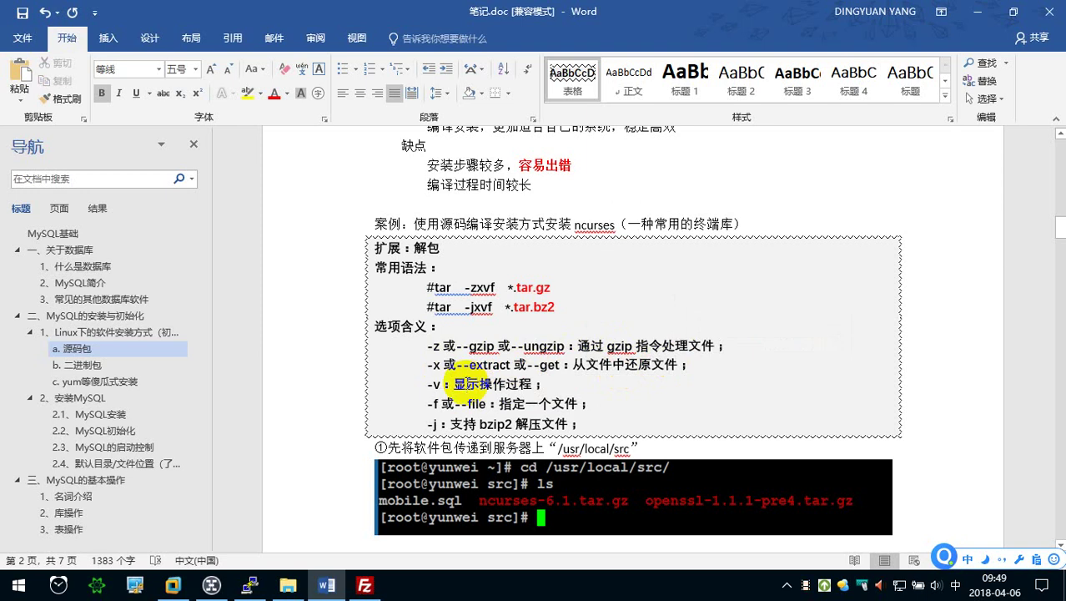
{"action": "left_click_drag", "start_coordinate": [551, 384], "coordinate": [421, 384]}
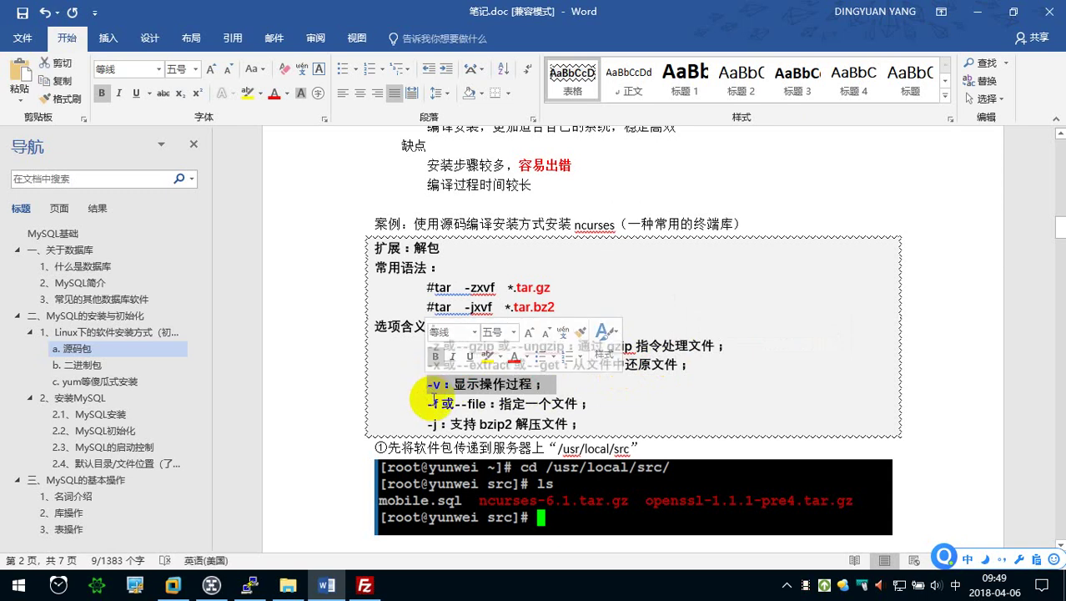
{"action": "left_click", "coordinate": [432, 399]}
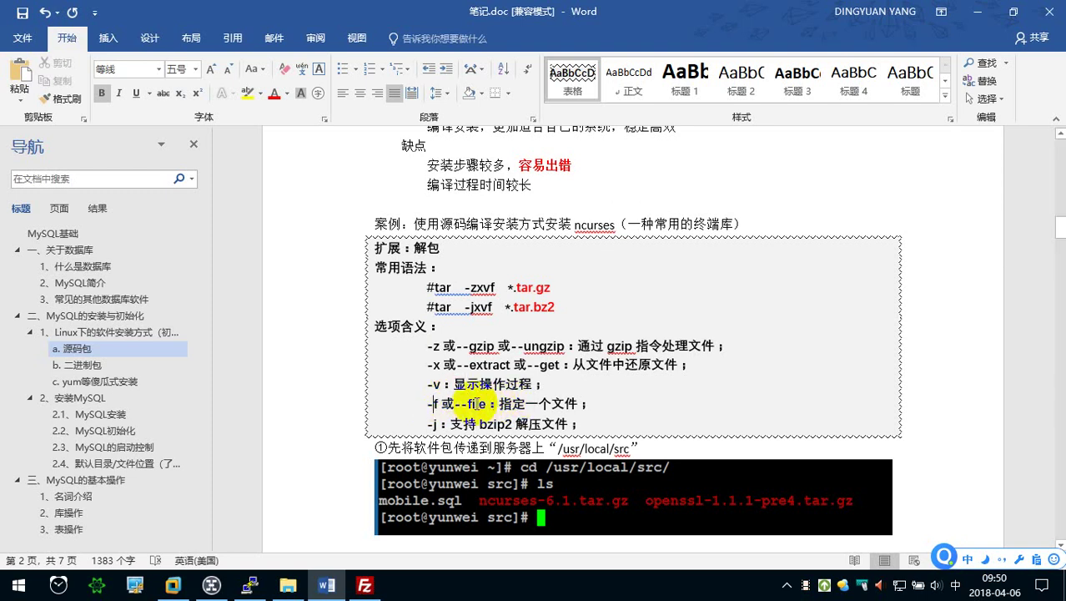
{"action": "left_click", "coordinate": [495, 402]}
{"action": "left_click_drag", "start_coordinate": [496, 402], "coordinate": [577, 403]}
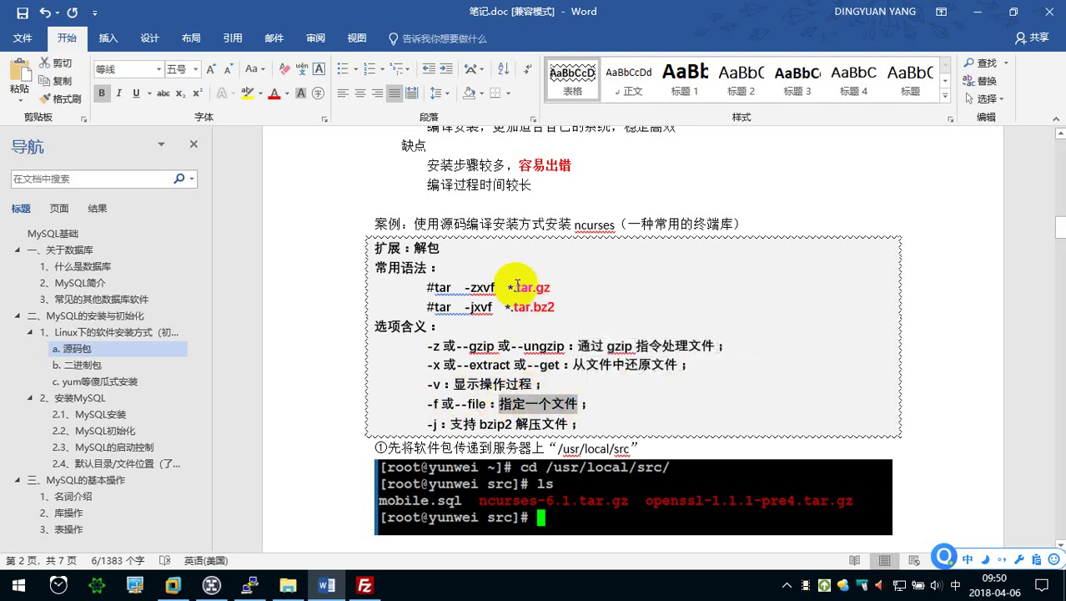
{"action": "left_click", "coordinate": [517, 286]}
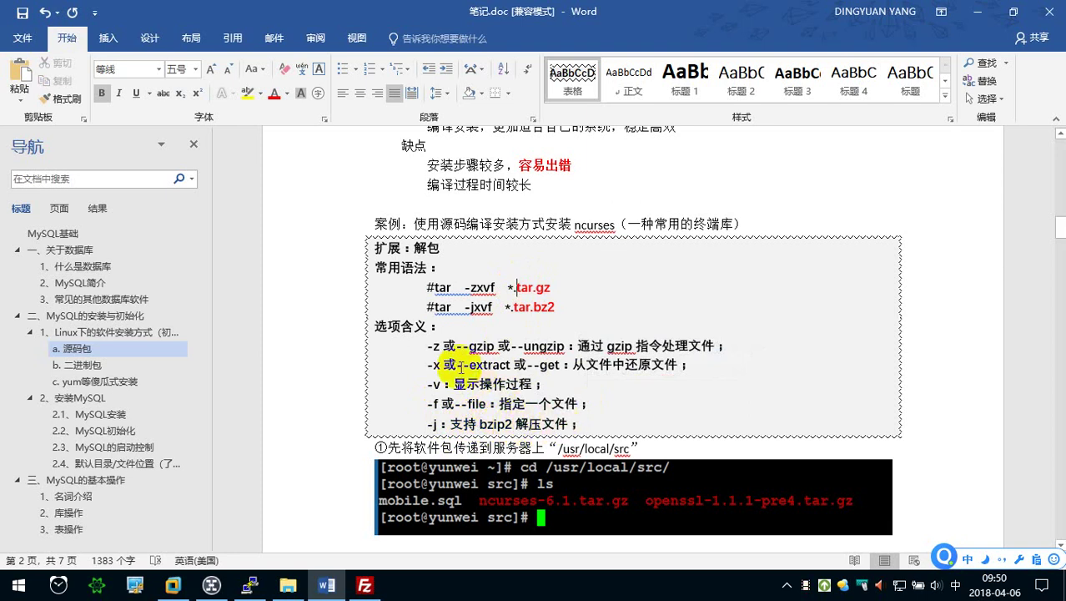
{"action": "left_click_drag", "start_coordinate": [425, 345], "coordinate": [715, 345]}
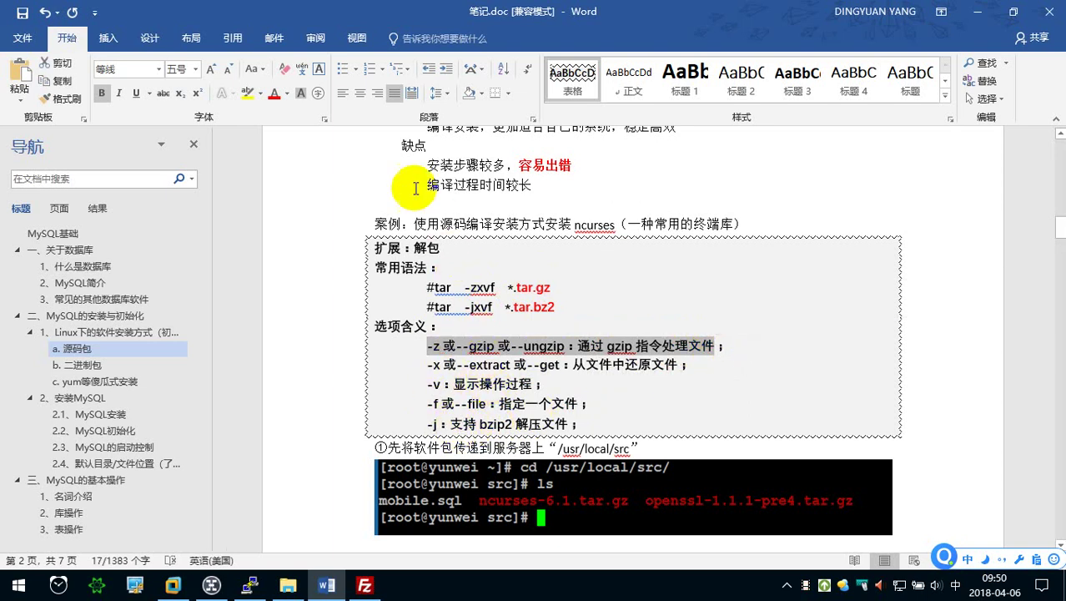
{"action": "left_click", "coordinate": [274, 93]}
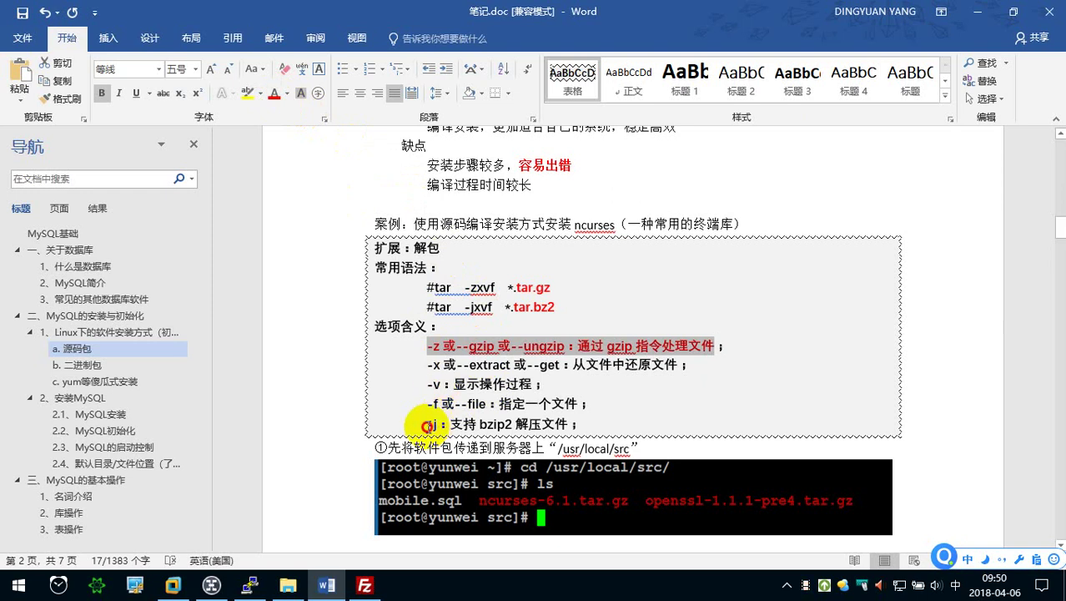
Turn the '-j：支持 bzip2 解压文件' line red, undoing the stray recolouring of the headings.
{"action": "left_click_drag", "start_coordinate": [427, 424], "coordinate": [594, 424]}
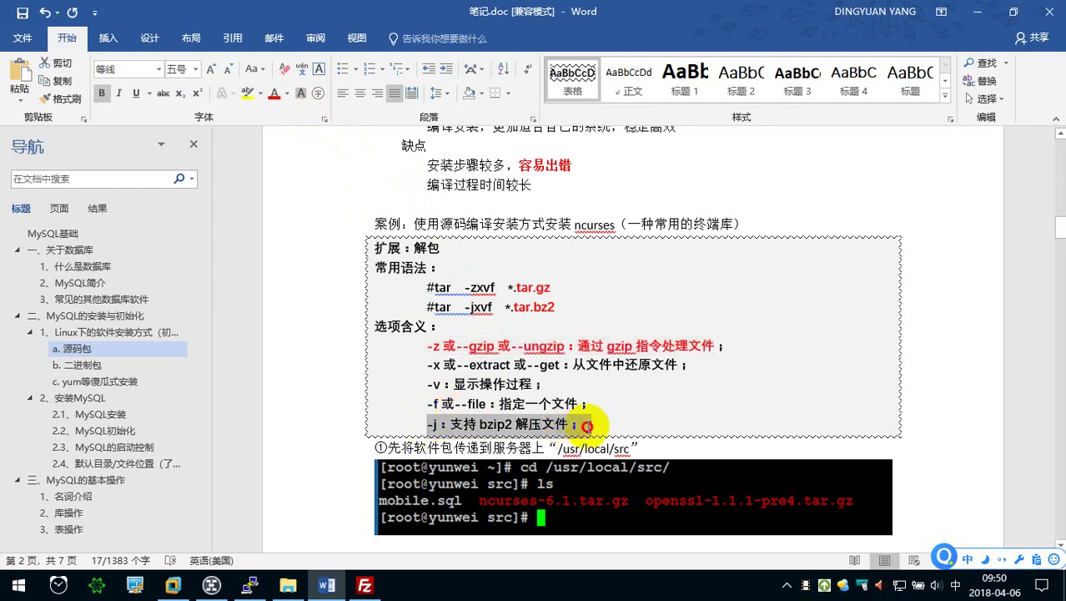
{"action": "left_click", "coordinate": [274, 94]}
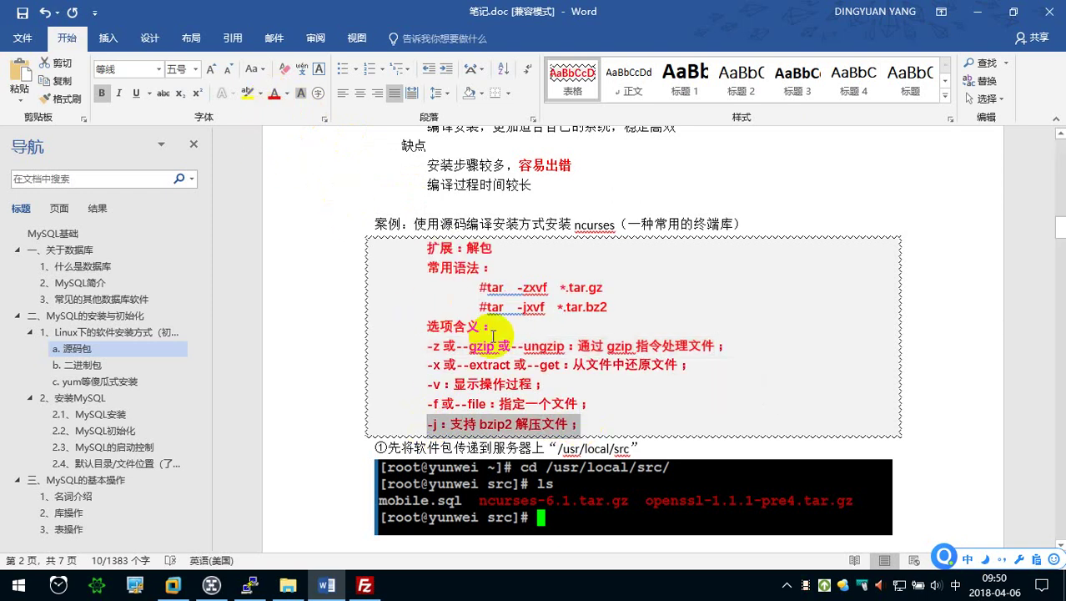
{"action": "key", "text": "ctrl+z"}
{"action": "left_click", "coordinate": [516, 336]}
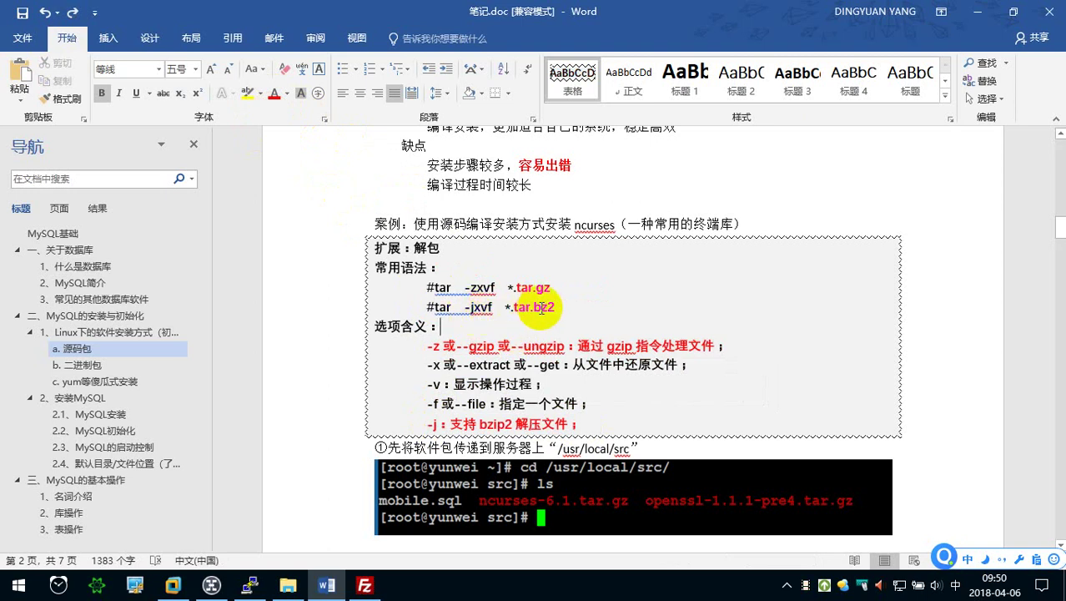
{"action": "left_click_drag", "start_coordinate": [556, 307], "coordinate": [430, 311]}
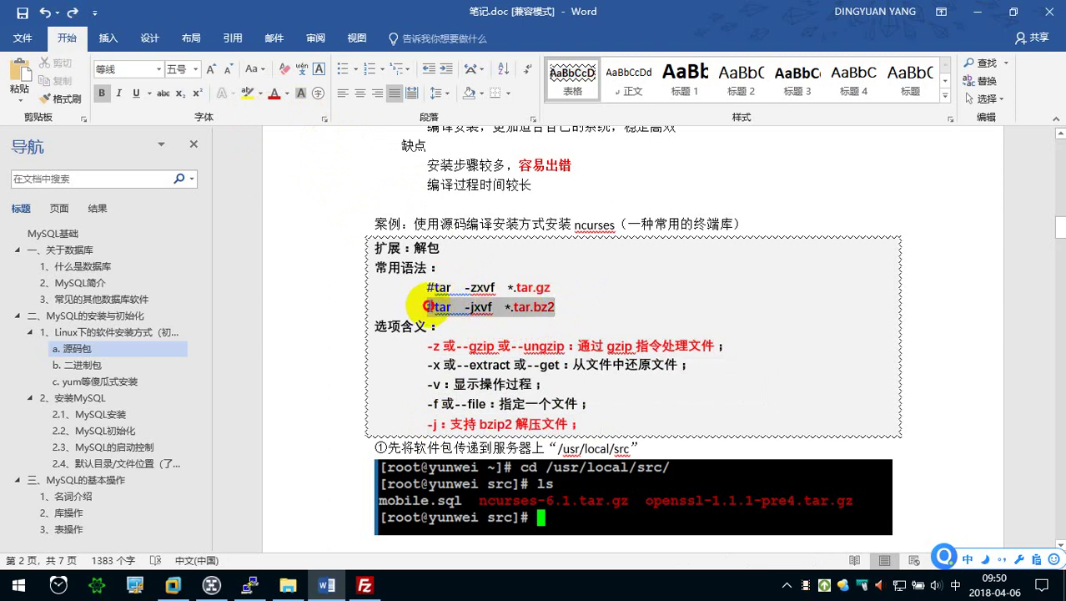
{"action": "left_click", "coordinate": [491, 287]}
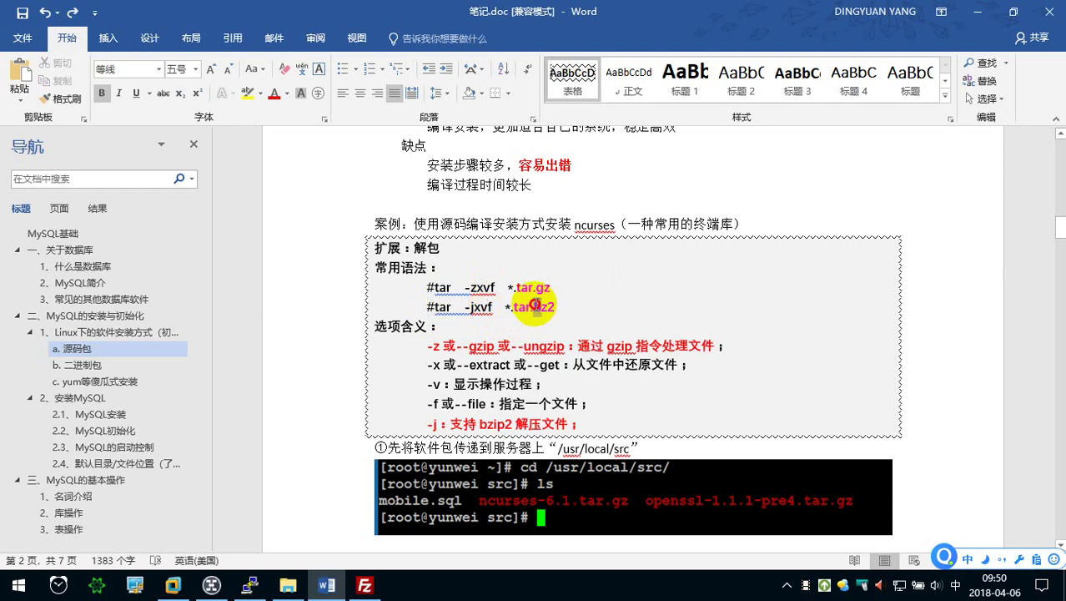
{"action": "left_click_drag", "start_coordinate": [479, 308], "coordinate": [472, 307]}
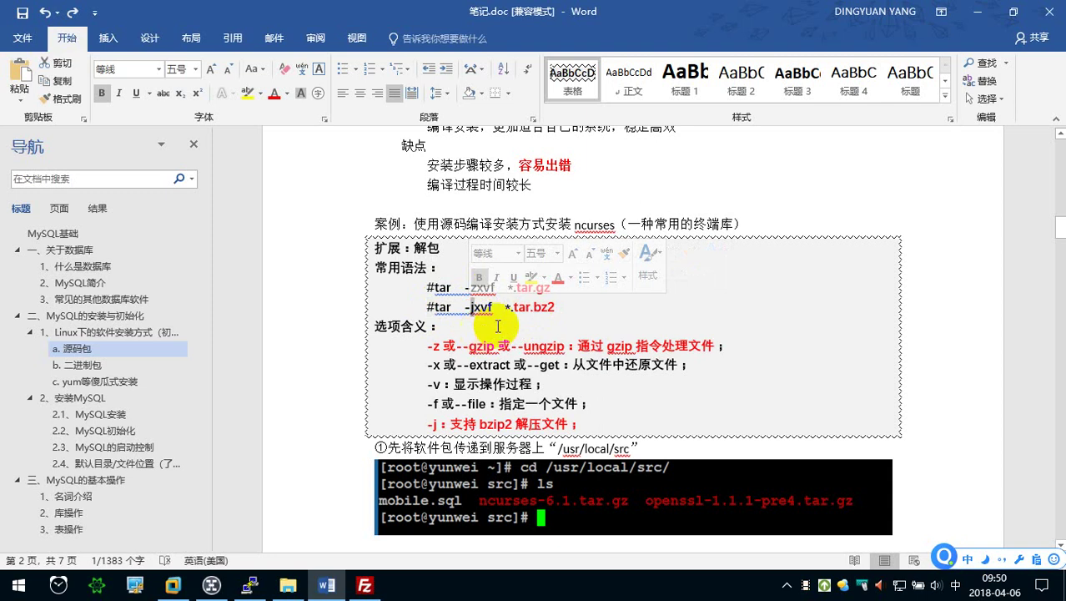
{"action": "left_click", "coordinate": [534, 306]}
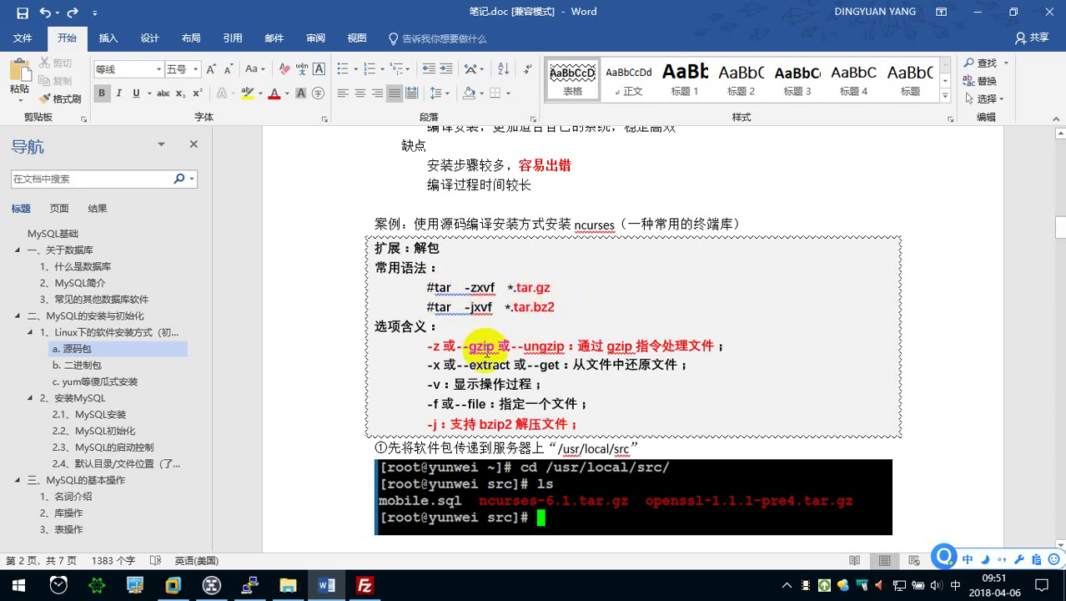
{"action": "scroll", "coordinate": [463, 346], "scroll_direction": "down", "scroll_amount": 2}
Check the ncurses-6.1.tar.gz package name in PuTTY, then add （大多数） after *.tar.gz.
{"action": "left_click", "coordinate": [383, 496]}
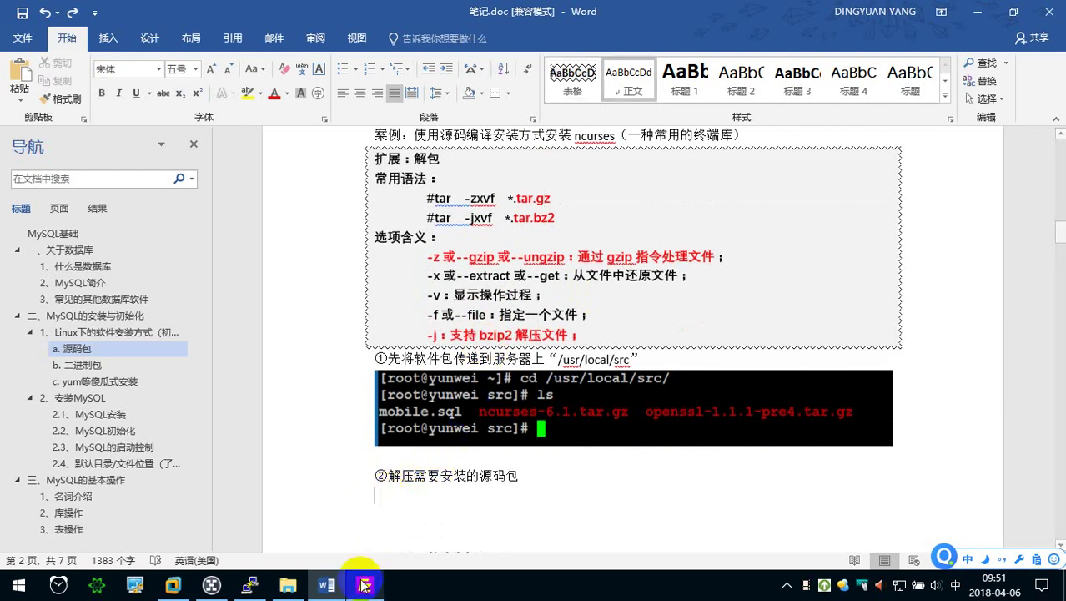
{"action": "left_click", "coordinate": [249, 585]}
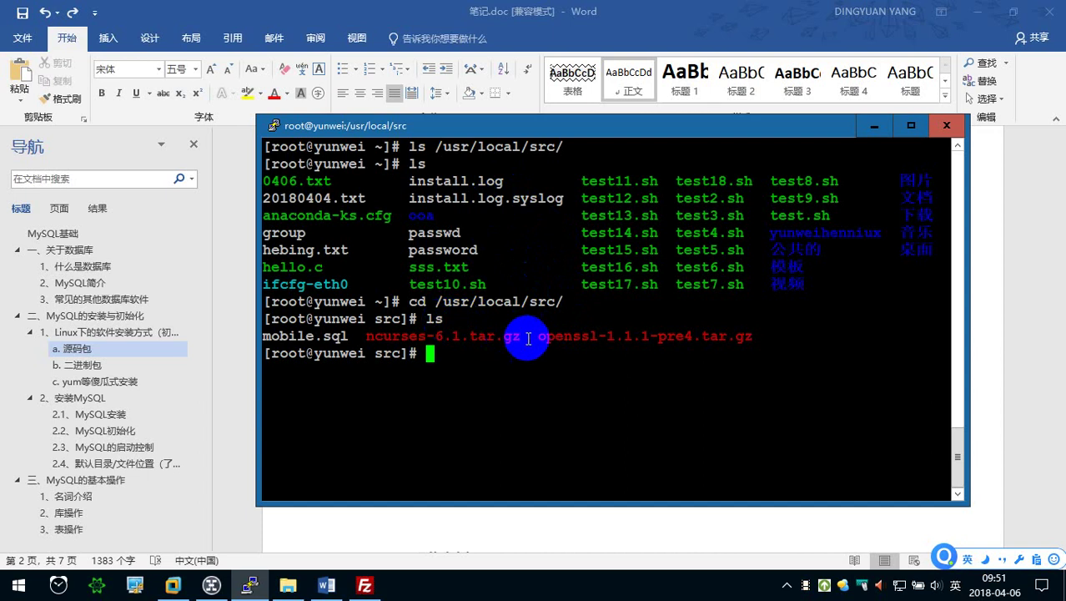
{"action": "left_click_drag", "start_coordinate": [366, 336], "coordinate": [518, 336]}
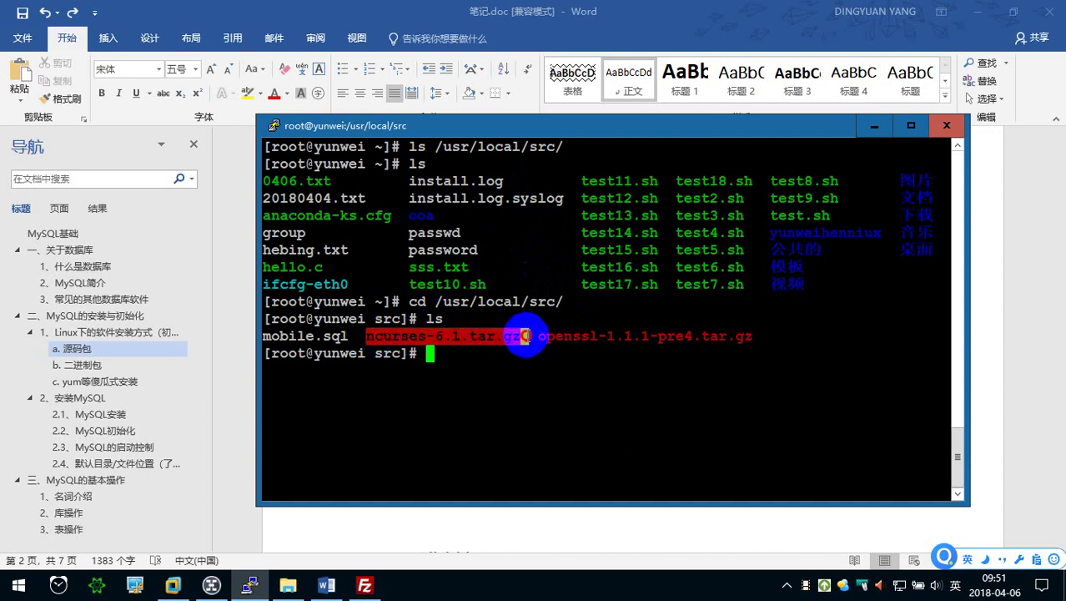
{"action": "left_click", "coordinate": [504, 355]}
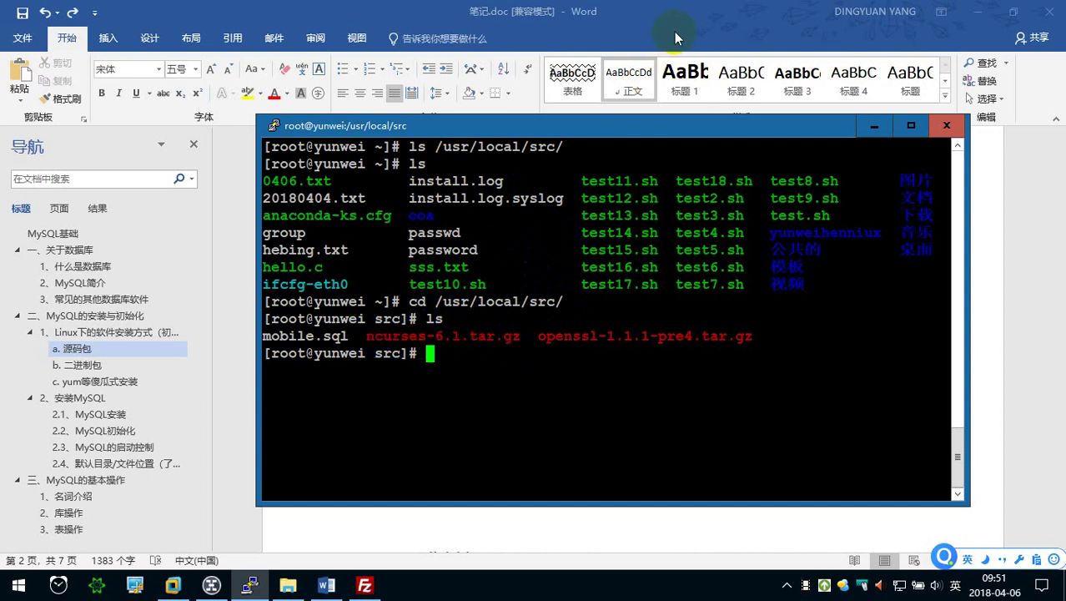
{"action": "left_click", "coordinate": [674, 32]}
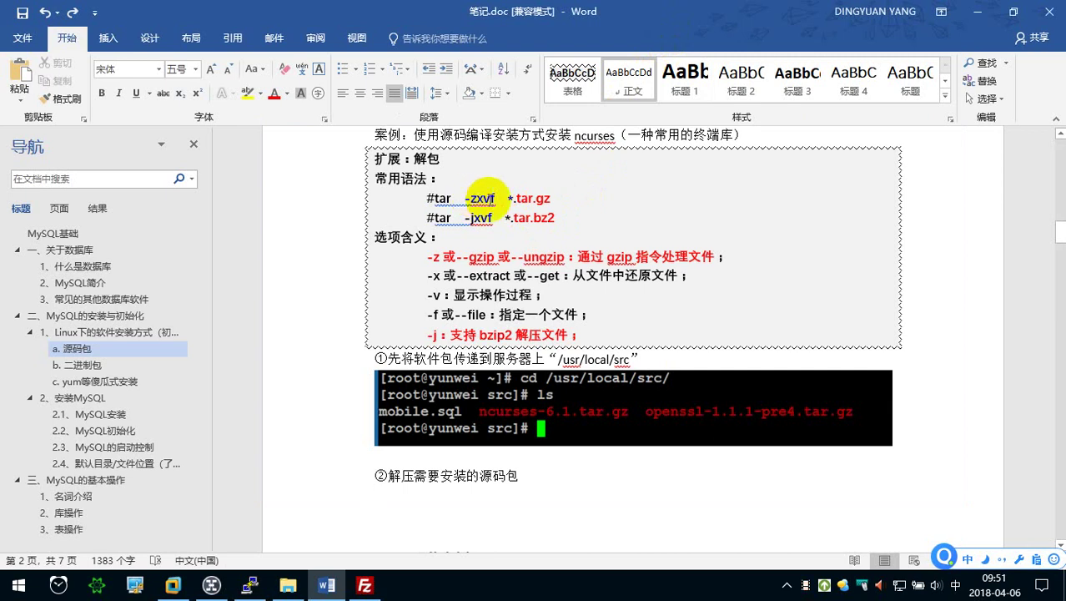
{"action": "left_click", "coordinate": [549, 198]}
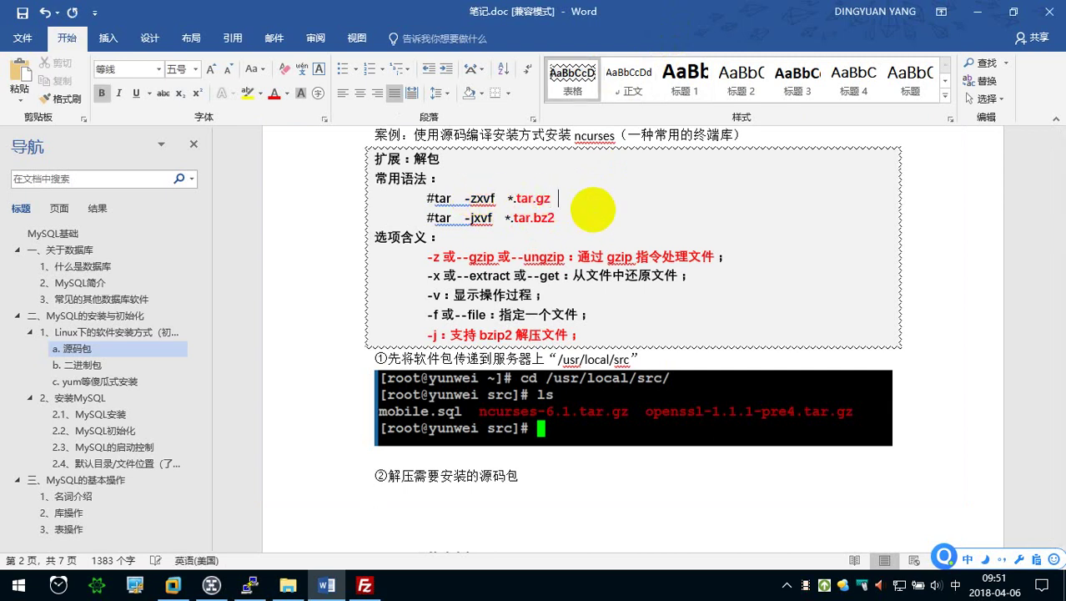
{"action": "type", "text": "()"}
{"action": "type", "text": "daduoshu"}
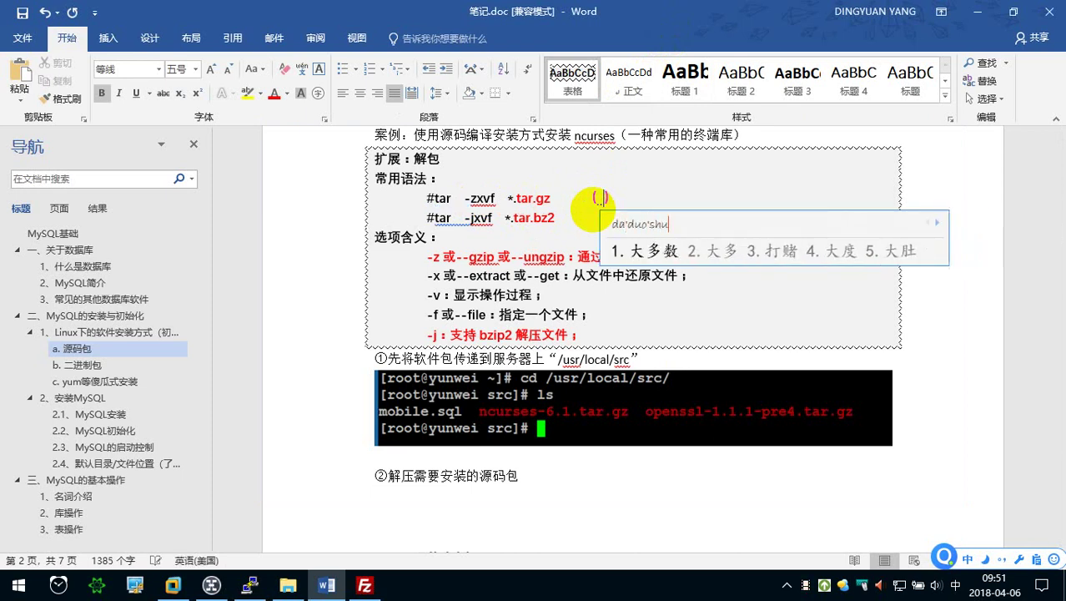
{"action": "key", "text": "space"}
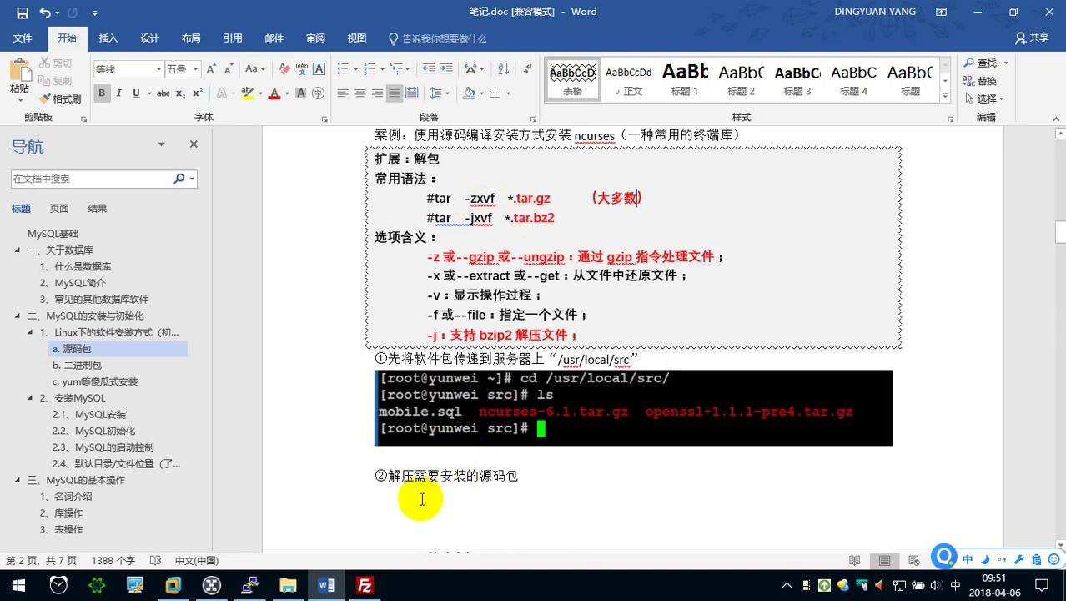
Start a '# tar' command line under step ②.
{"action": "left_click", "coordinate": [390, 515]}
{"action": "type", "text": "# tar"}
{"action": "key", "text": "Escape"}
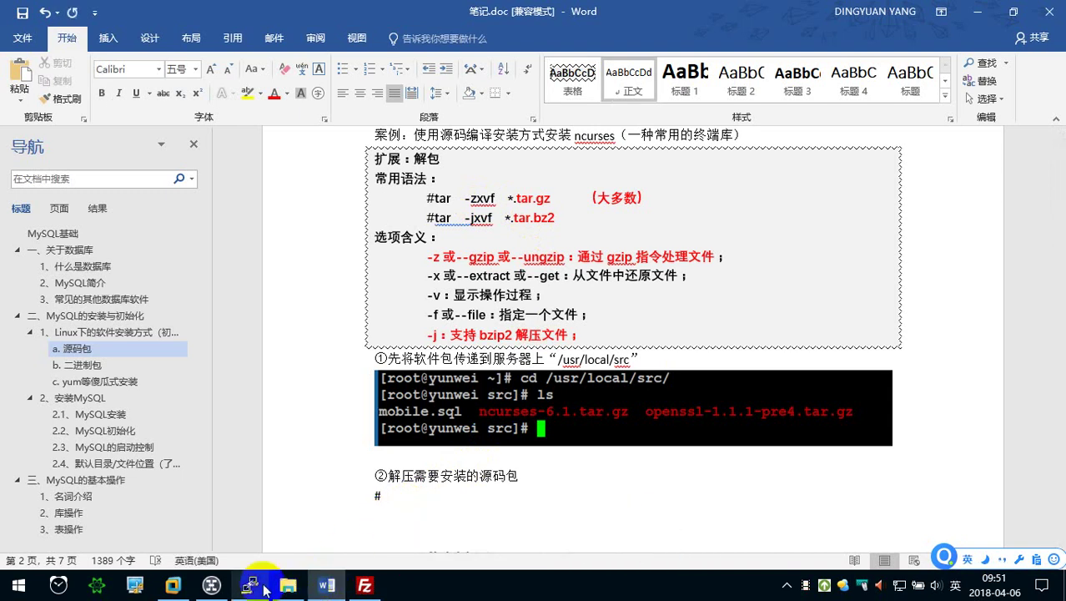
Compose 'tar -zxvf ncurses-6.1.tar.gz' in PuTTY and paste it into the notes under step ②.
{"action": "left_click", "coordinate": [249, 585]}
{"action": "type", "text": "tar -zxvf "}
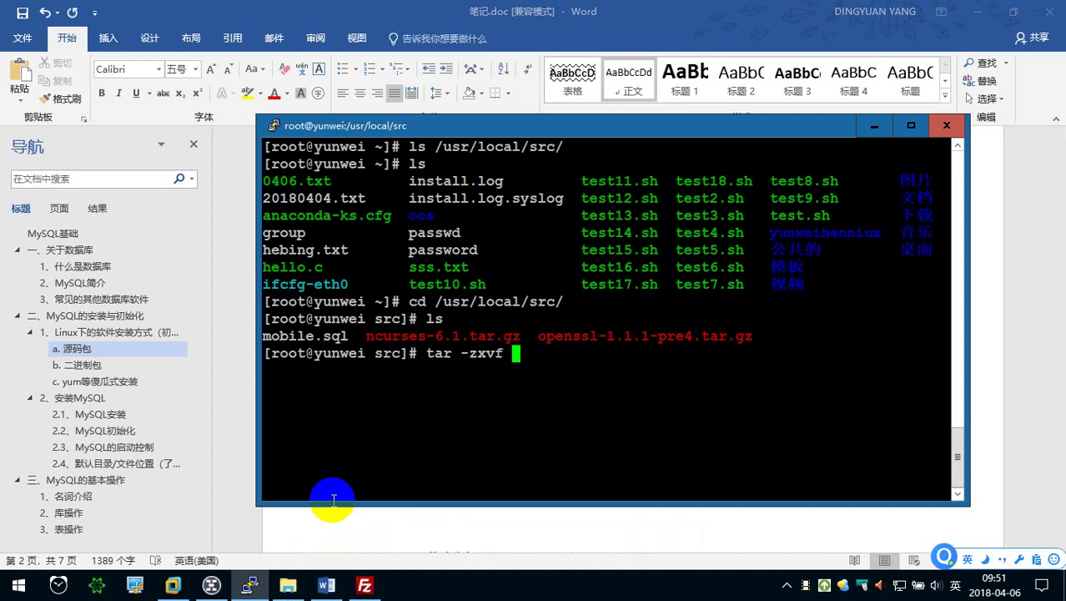
{"action": "type", "text": "n"}
{"action": "key", "text": "Tab"}
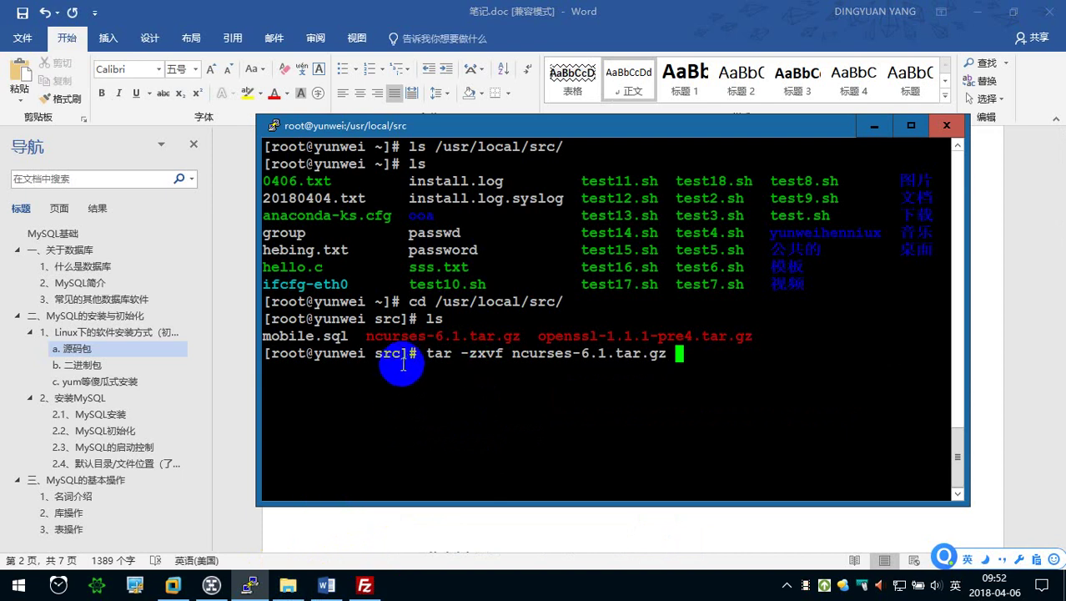
{"action": "left_click_drag", "start_coordinate": [403, 354], "coordinate": [667, 353]}
{"action": "key", "text": "ctrl+c"}
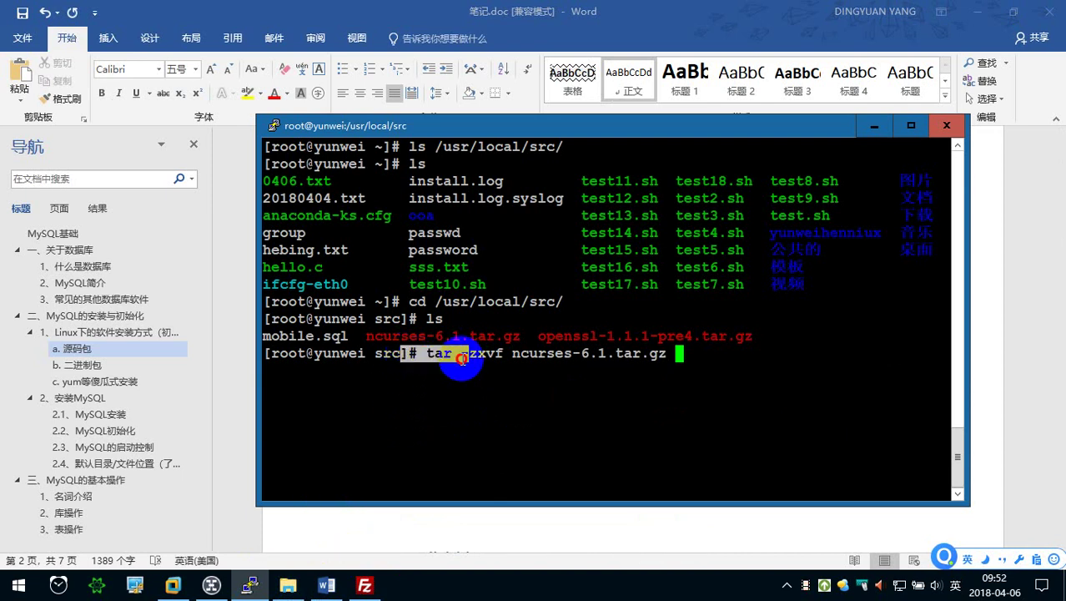
{"action": "left_click", "coordinate": [680, 40]}
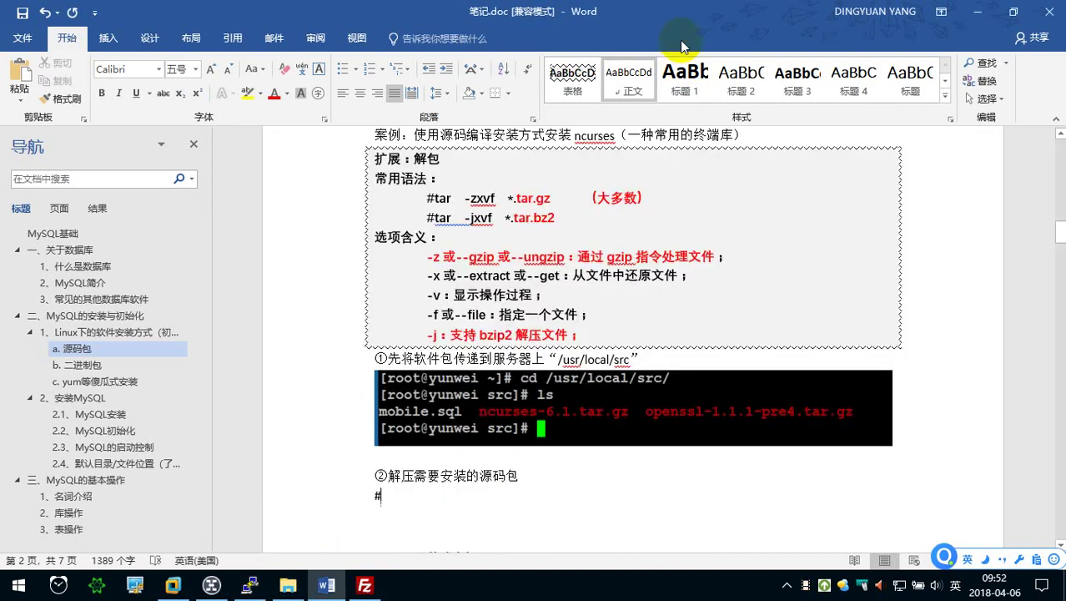
{"action": "key", "text": "ctrl+v"}
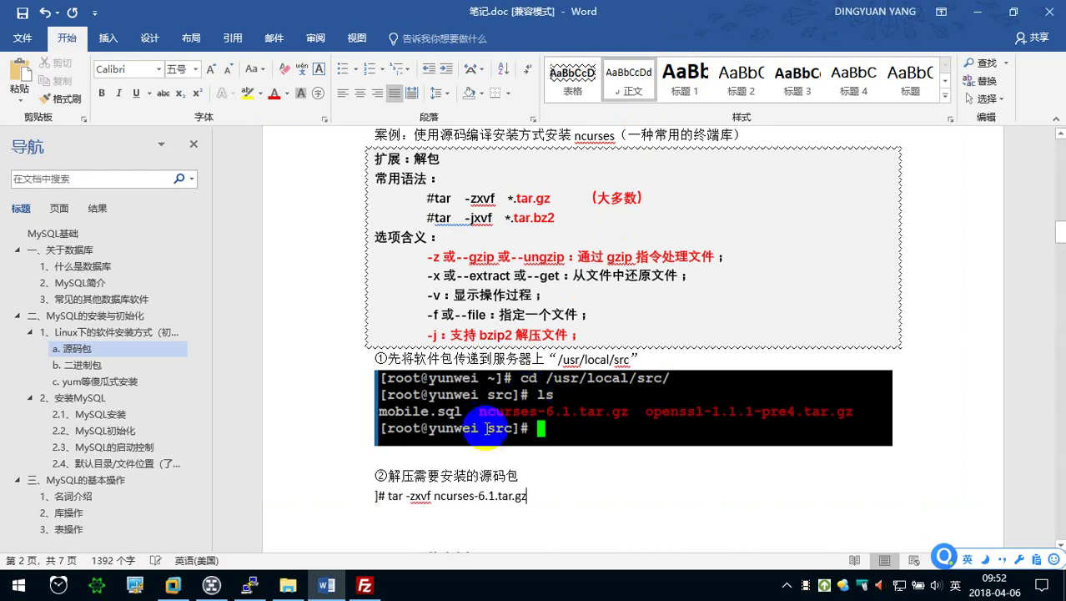
{"action": "left_click", "coordinate": [377, 497]}
{"action": "key", "text": "BackSpace"}
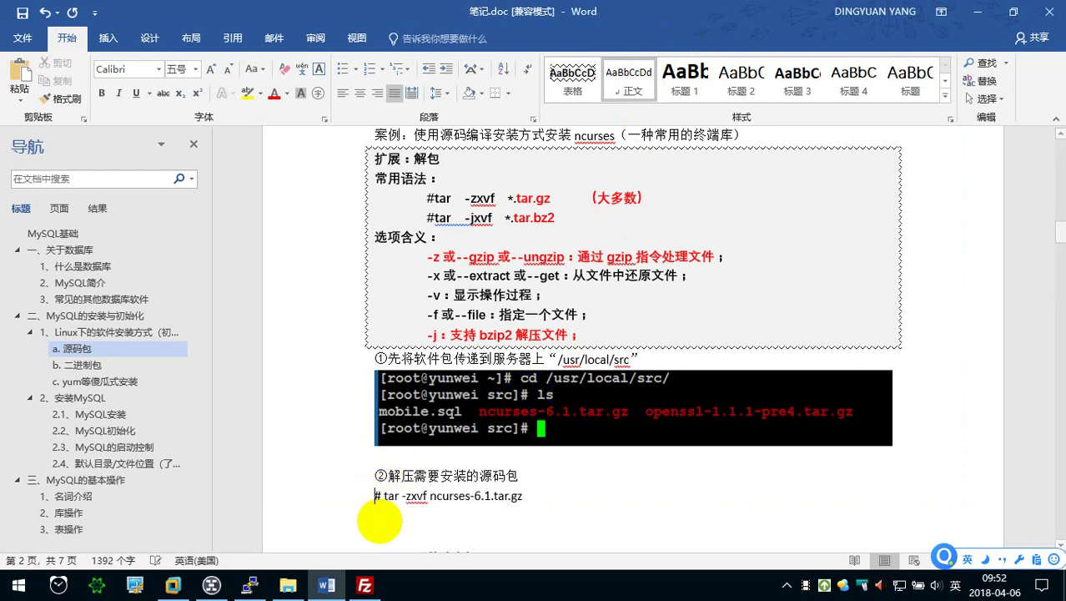
Run tar -zxvf ncurses-6.1.tar.gz in PuTTY to extract the archive.
{"action": "left_click", "coordinate": [250, 587]}
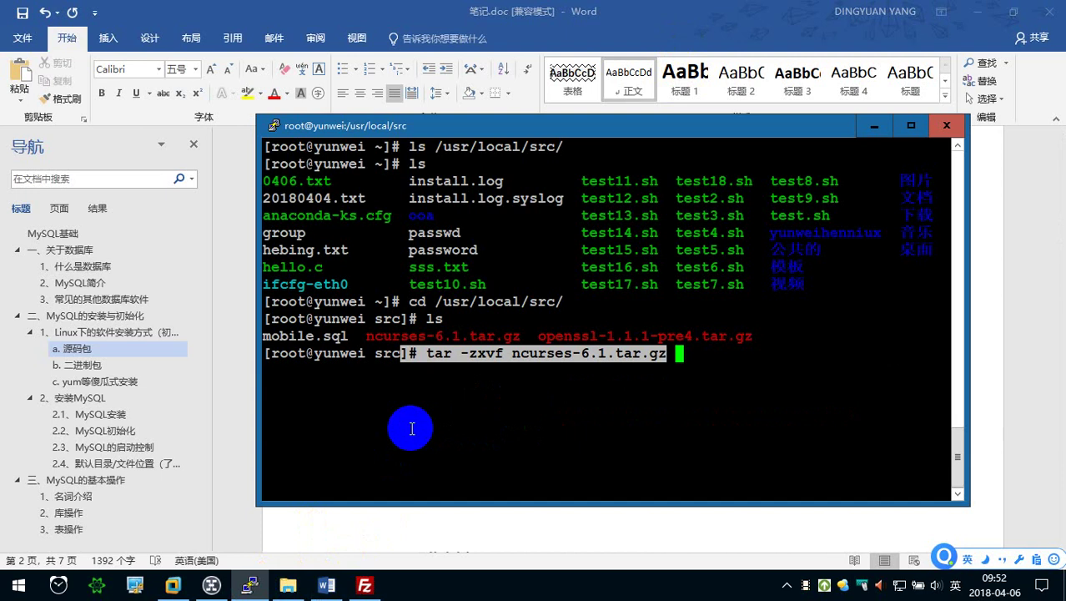
{"action": "left_click", "coordinate": [672, 351]}
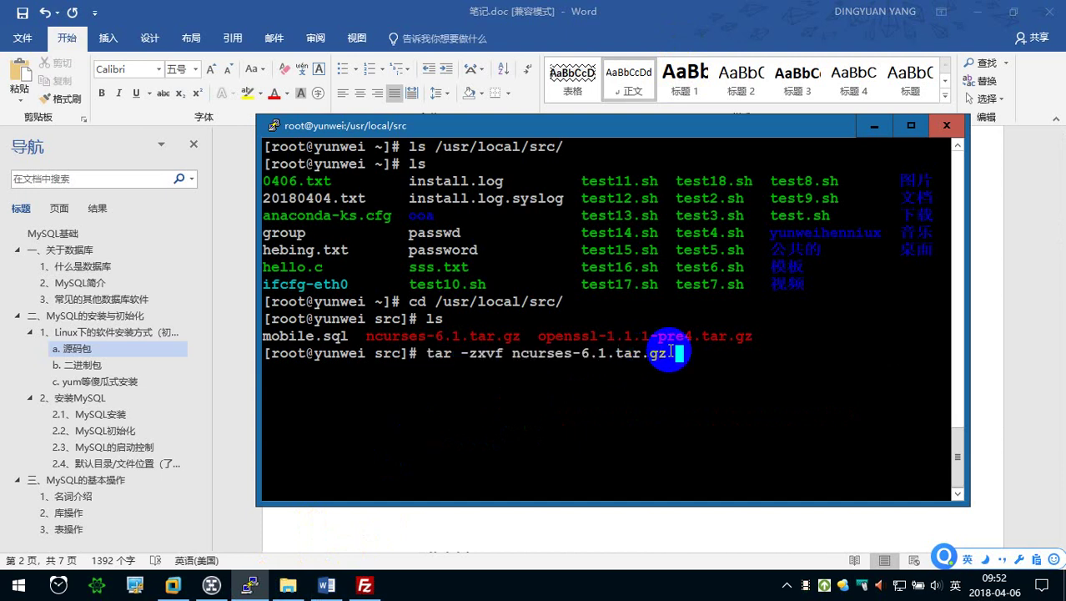
{"action": "key", "text": "BackSpace"}
{"action": "key", "text": "BackSpace"}
{"action": "key", "text": "BackSpace"}
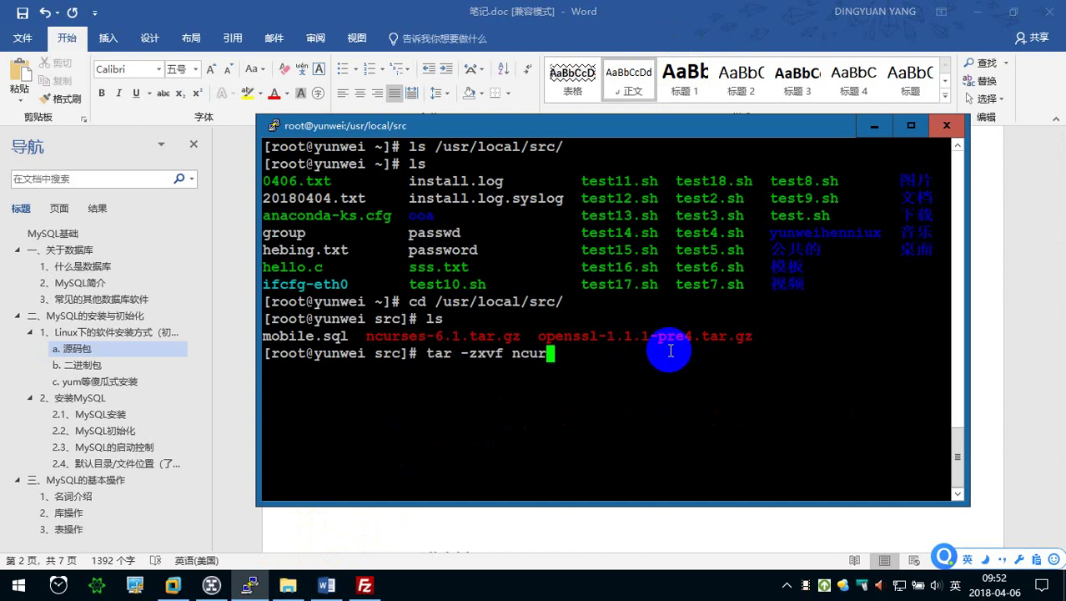
{"action": "key", "text": "BackSpace"}
{"action": "key", "text": "BackSpace"}
{"action": "key", "text": "BackSpace"}
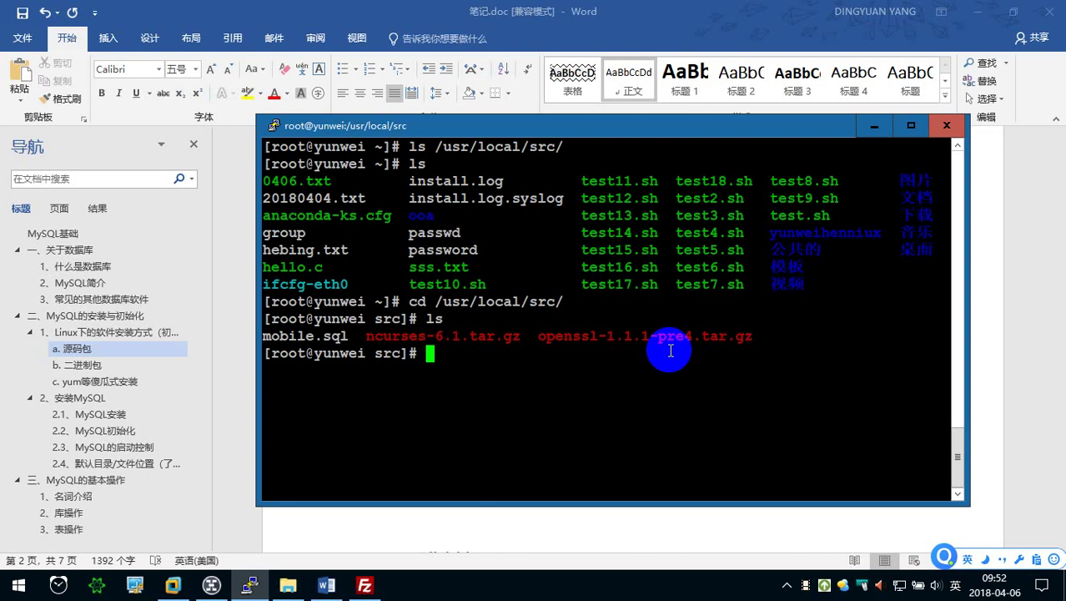
{"action": "type", "text": "tar -zxvf n"}
{"action": "key", "text": "Tab"}
{"action": "key", "text": "Return"}
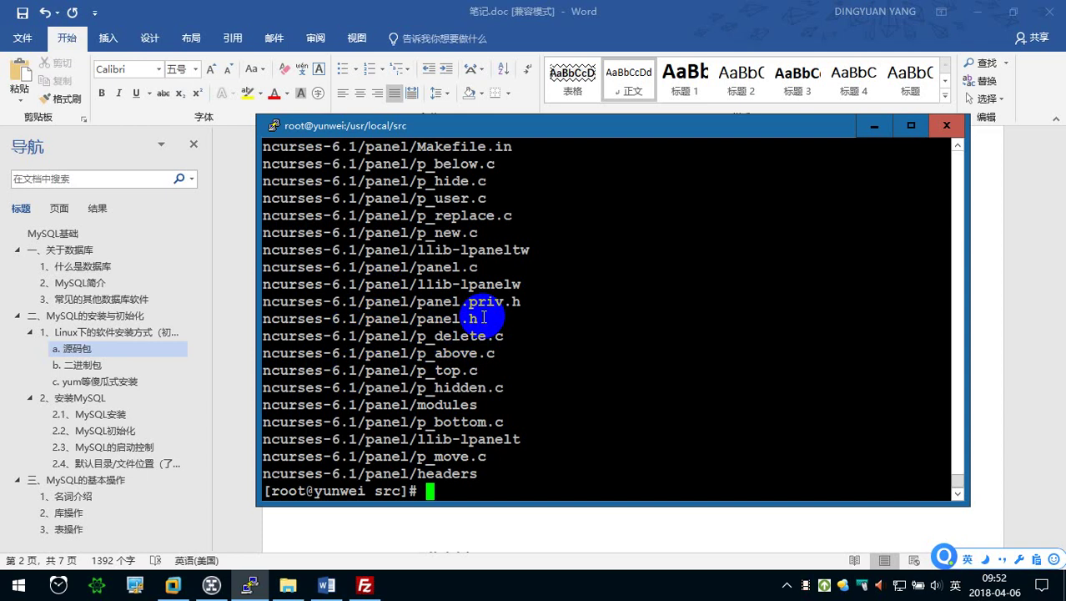
Add an empty paragraph below the tar command in the notes.
{"action": "left_click", "coordinate": [427, 522]}
{"action": "scroll", "coordinate": [484, 417], "scroll_direction": "down", "scroll_amount": 2}
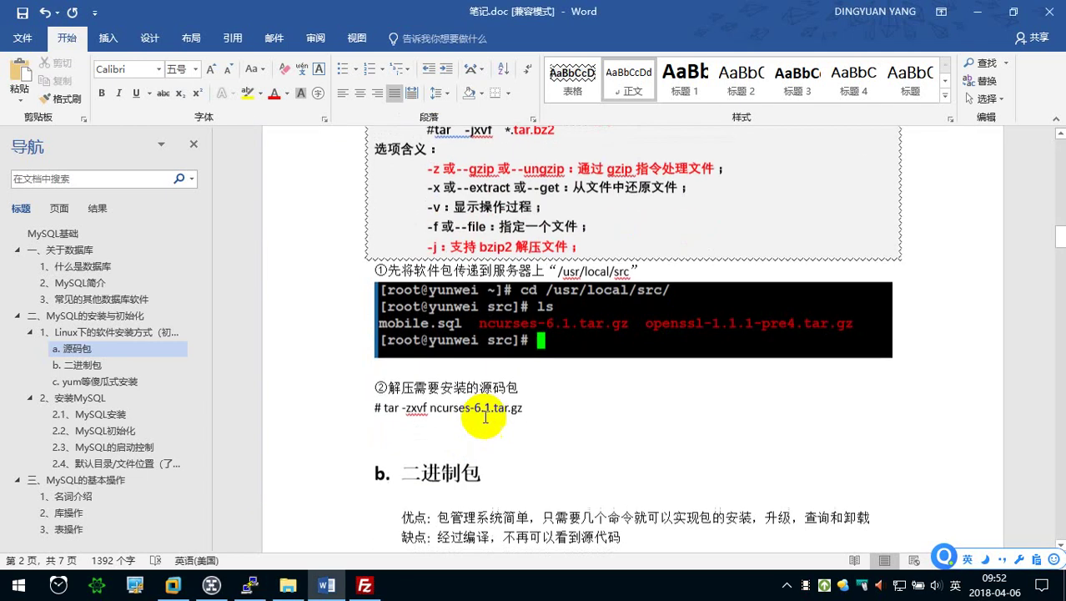
{"action": "key", "text": "ctrl+v"}
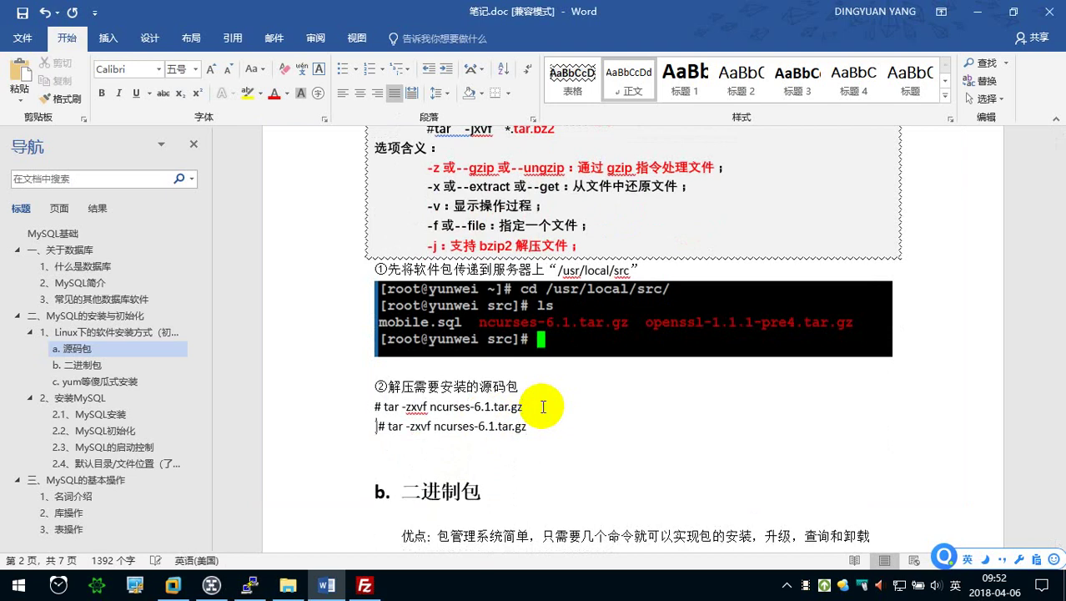
{"action": "key", "text": "Delete"}
{"action": "key", "text": "Delete"}
{"action": "key", "text": "Delete"}
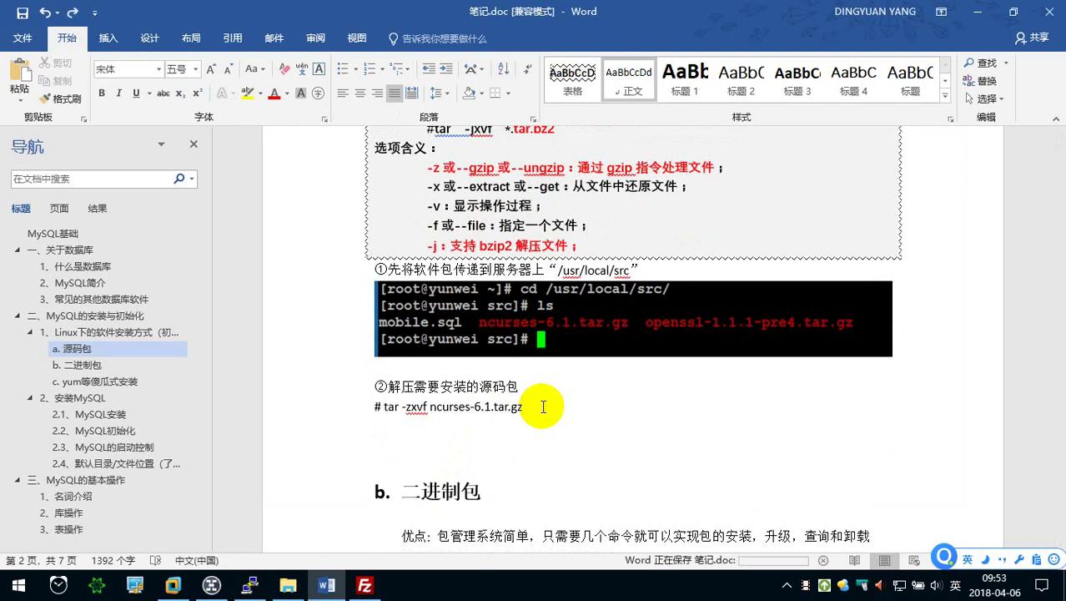
Run ll in PuTTY to list /usr/local/src with the new ncurses-6.1 folder.
{"action": "left_click", "coordinate": [250, 587]}
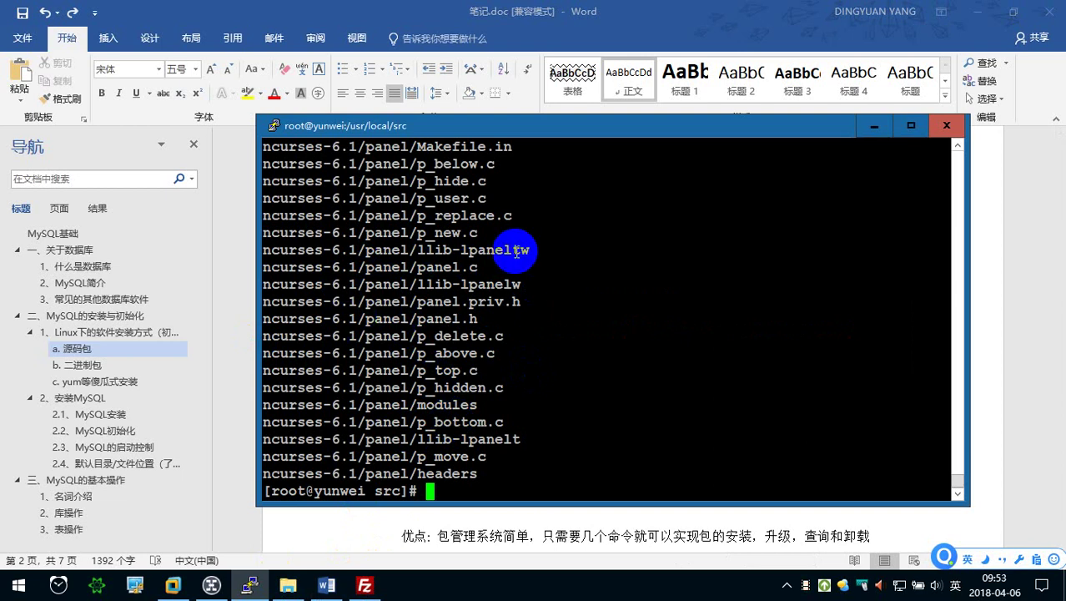
{"action": "type", "text": "ll"}
{"action": "key", "text": "Return"}
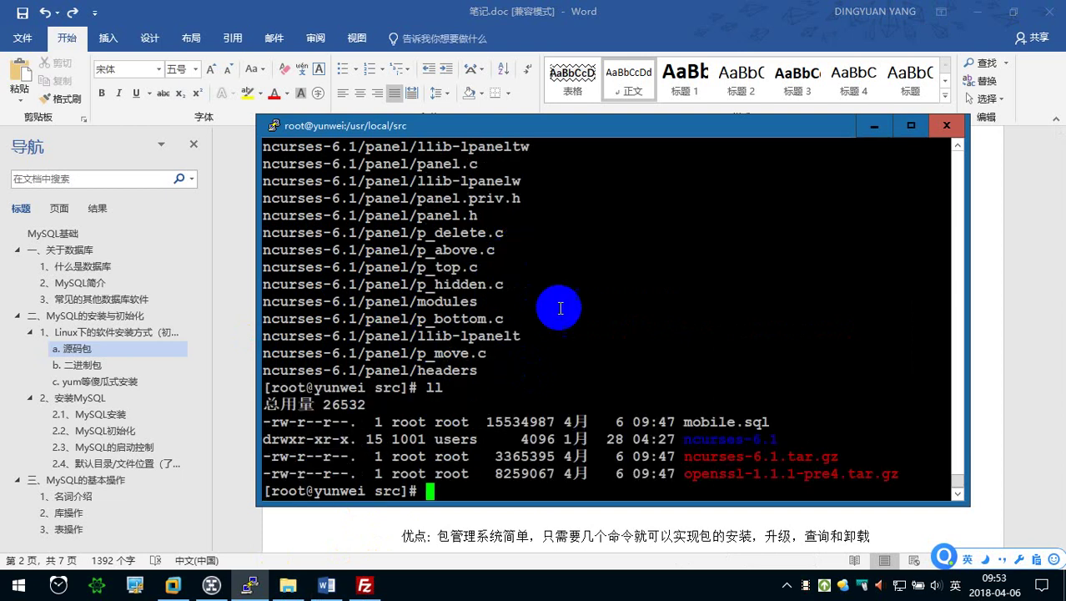
{"action": "left_click_drag", "start_coordinate": [777, 439], "coordinate": [685, 440]}
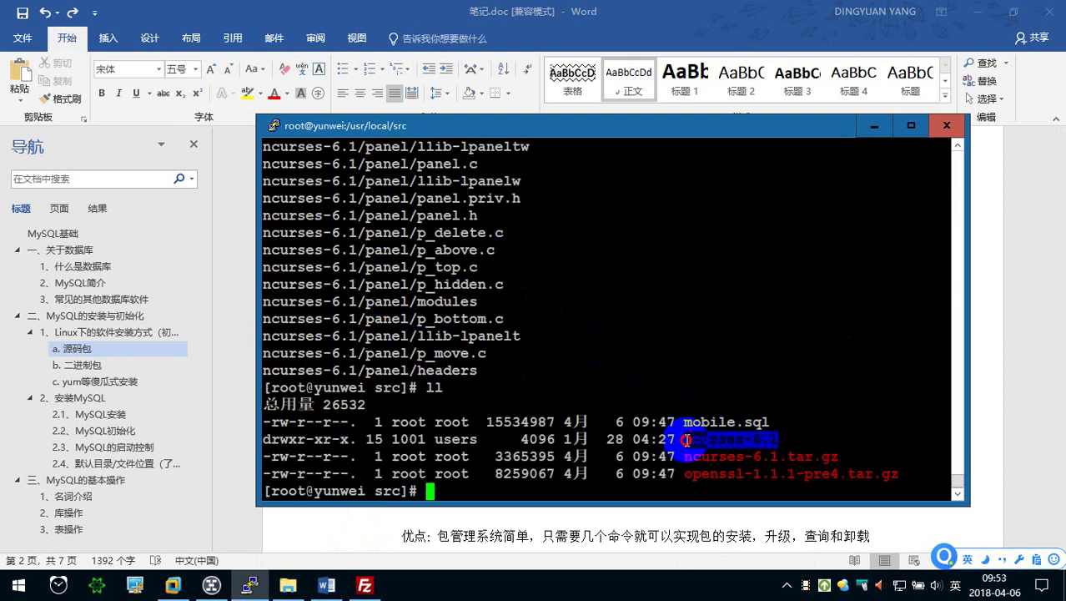
{"action": "left_click", "coordinate": [268, 439]}
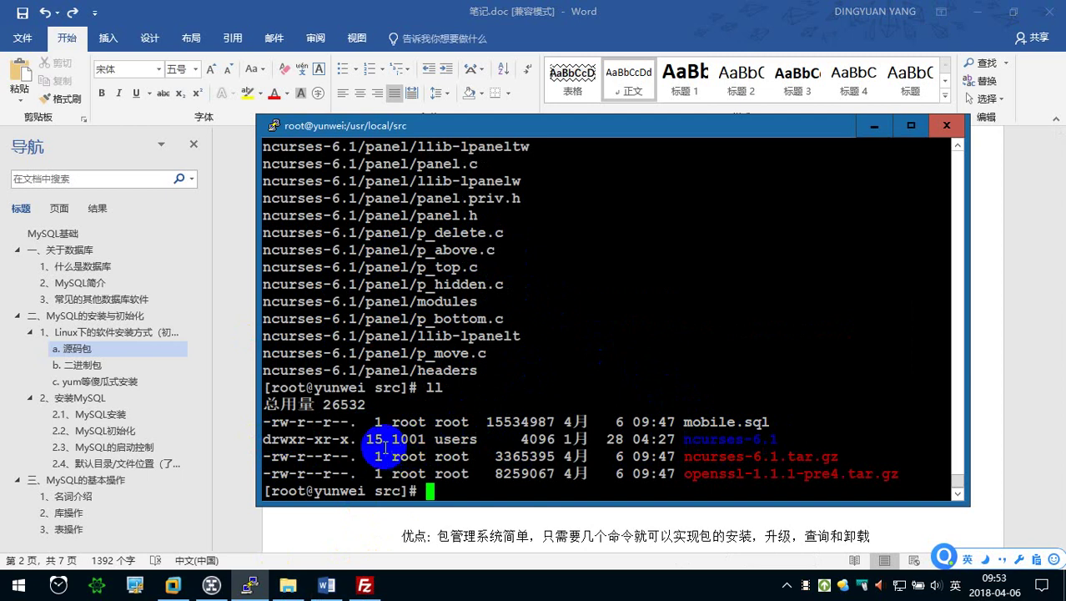
Capture the directory listing with a red box around the ncurses-6.1 row.
{"action": "key", "text": "ctrl+alt+a"}
{"action": "left_click_drag", "start_coordinate": [264, 377], "coordinate": [904, 488]}
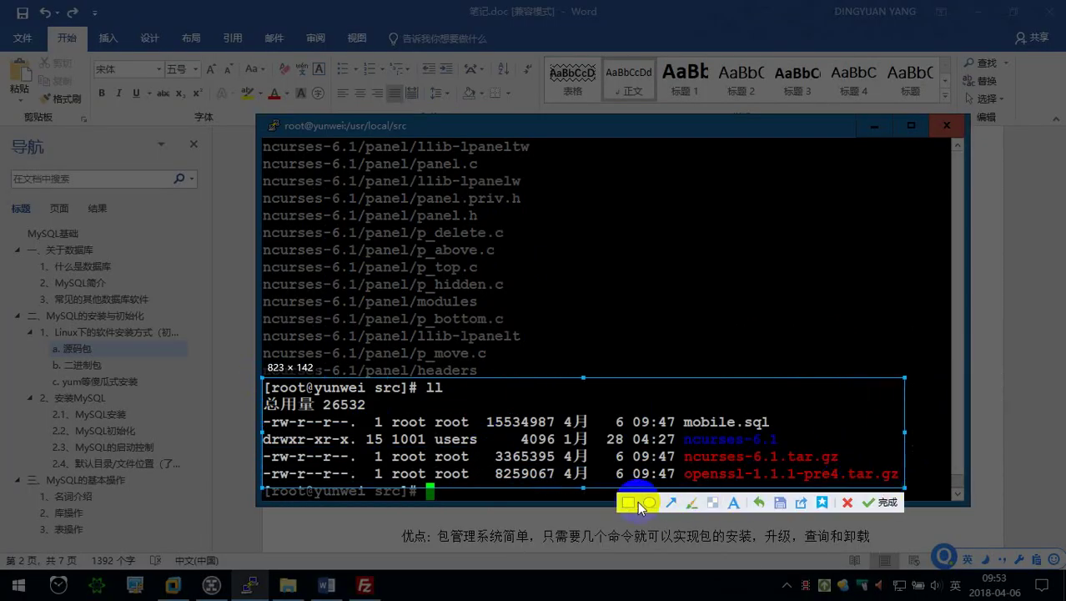
{"action": "left_click", "coordinate": [627, 503]}
{"action": "left_click_drag", "start_coordinate": [787, 448], "coordinate": [600, 430]}
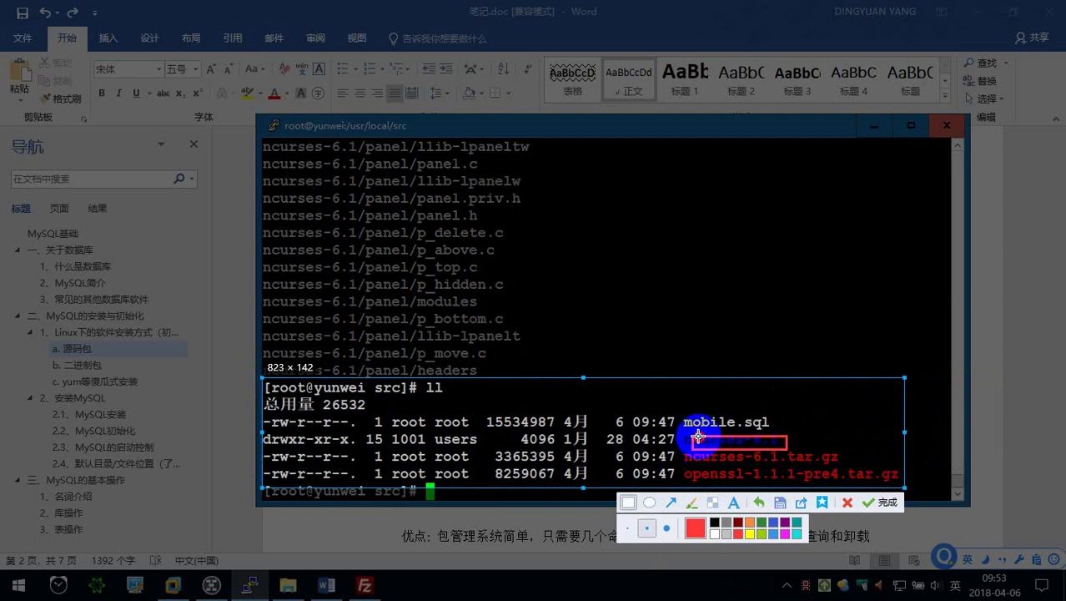
Paste the boxed listing screenshot below the tar command in the notes.
{"action": "left_click", "coordinate": [885, 501]}
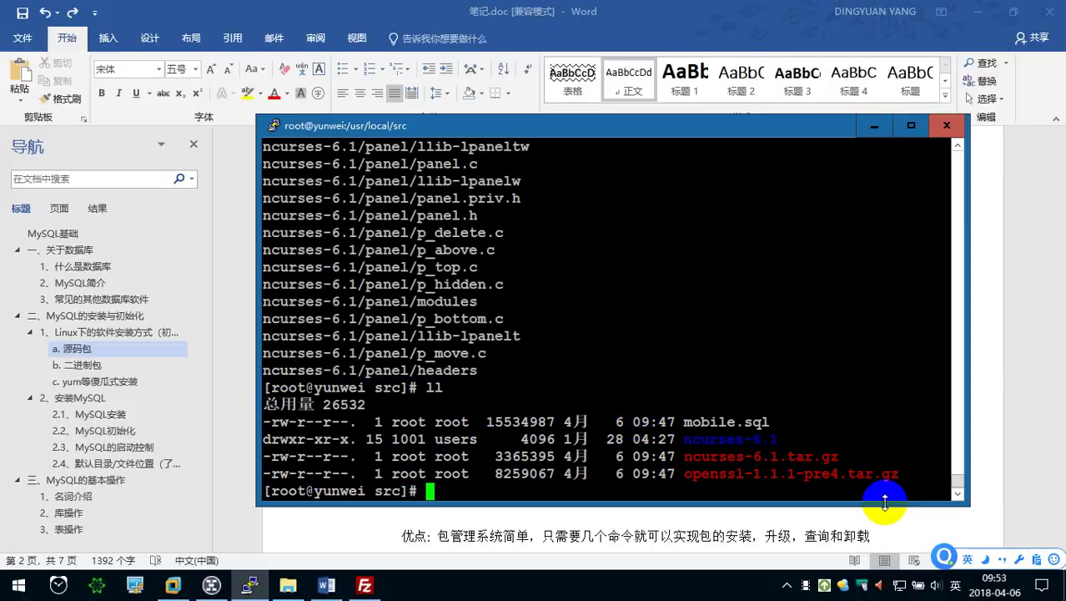
{"action": "key", "text": "alt+Tab"}
{"action": "key", "text": "ctrl+v"}
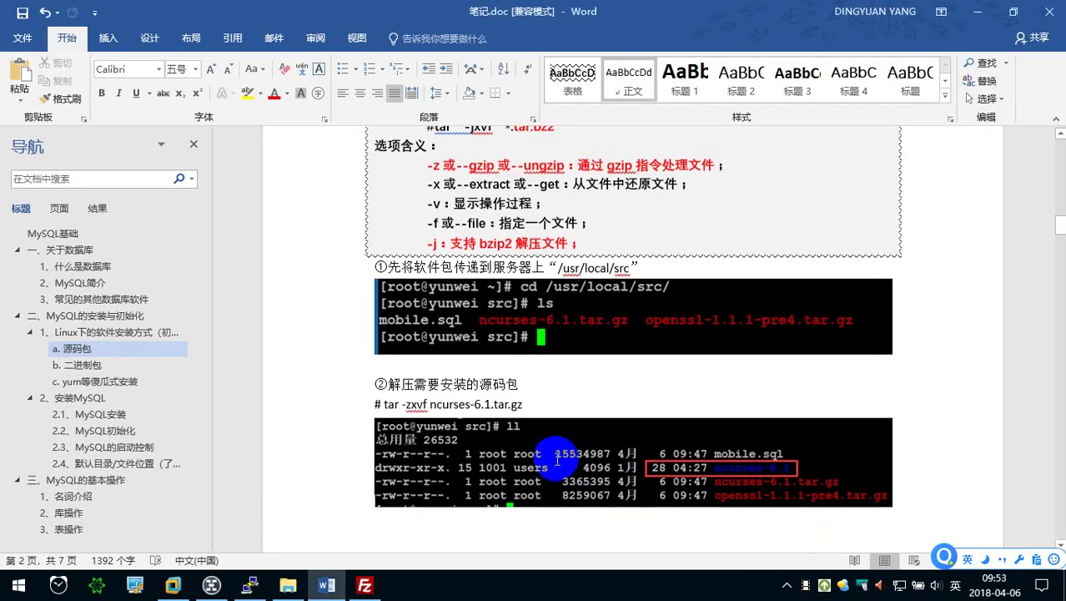
{"action": "scroll", "coordinate": [521, 380], "scroll_direction": "down", "scroll_amount": 2}
{"action": "key", "text": "Return"}
{"action": "key", "text": "Return"}
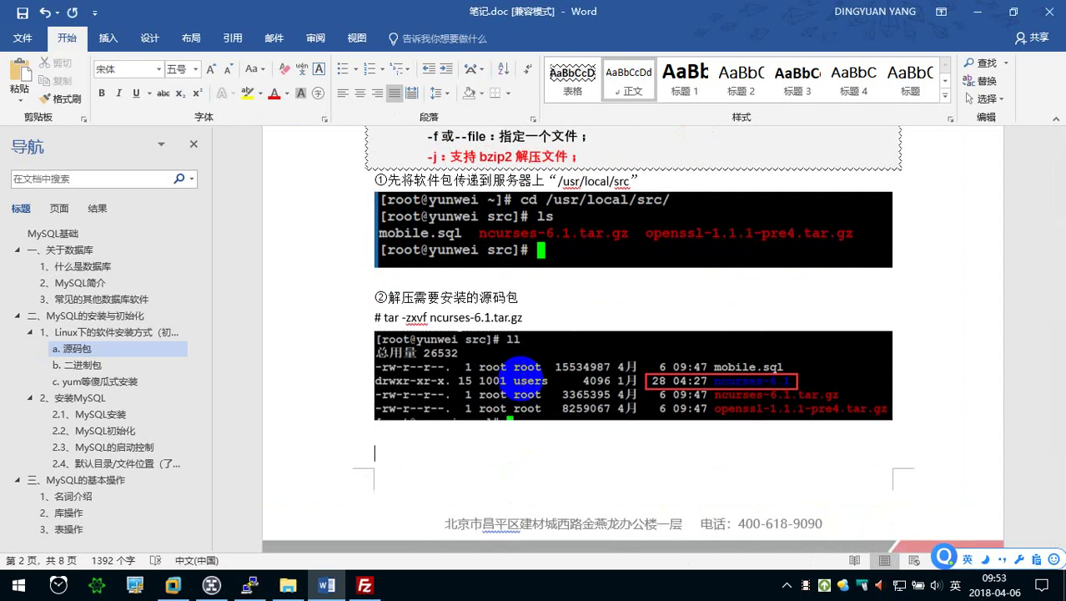
{"action": "key", "text": "BackSpace"}
Add step '③切换到源码文件夹，然后执行后续操作' below the screenshot.
{"action": "type", "text": "ser"}
{"action": "key", "text": "BackSpace"}
{"action": "key", "text": "BackSpace"}
{"action": "key", "text": "BackSpace"}
{"action": "key", "text": "shift"}
{"action": "type", "text": "san2"}
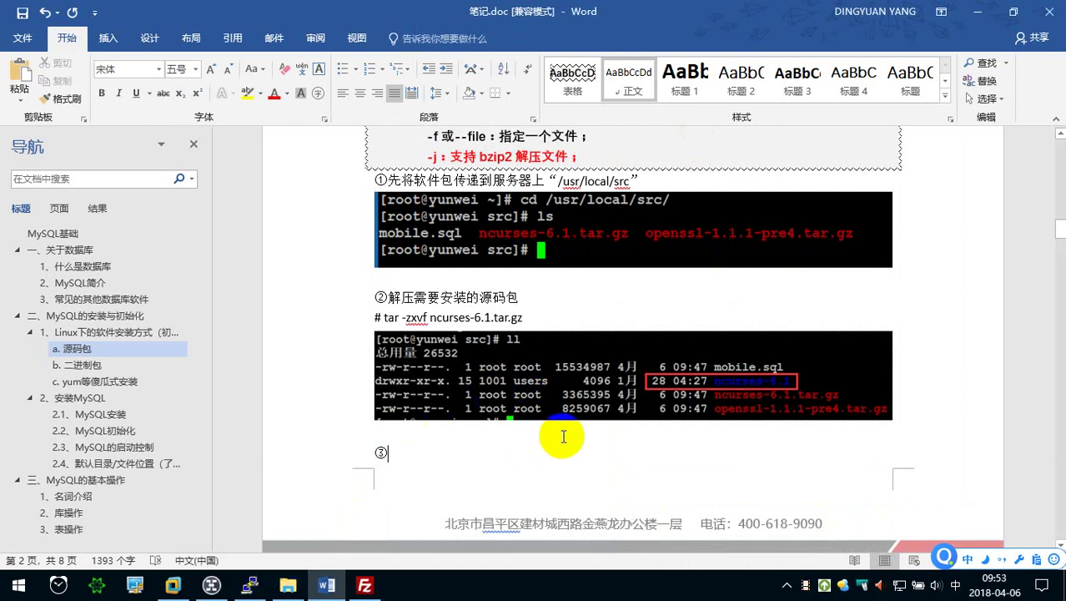
{"action": "type", "text": "切换到yuan"}
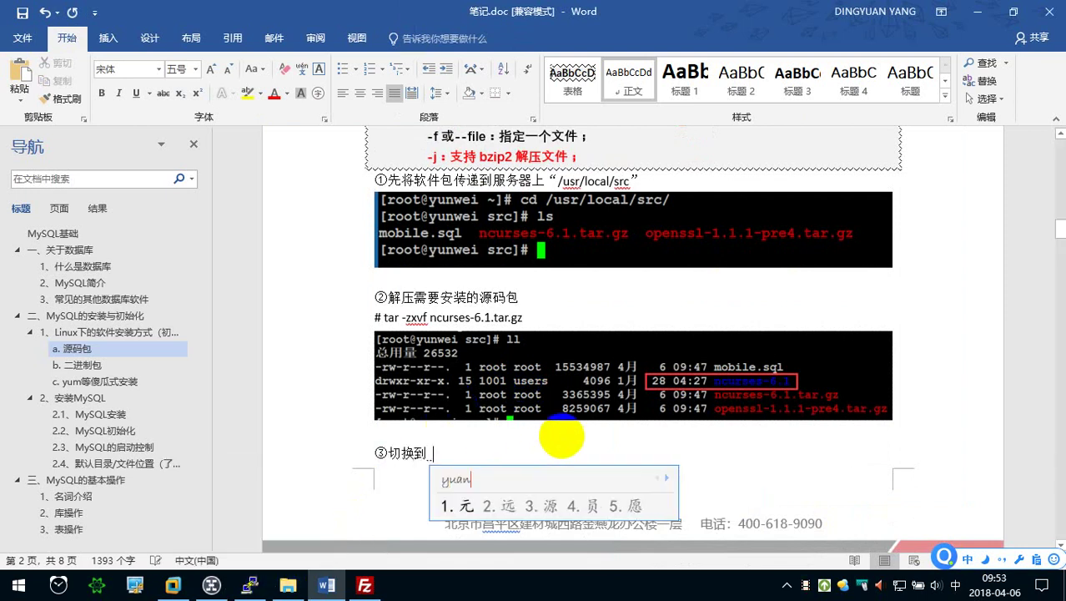
{"action": "type", "text": "源码文件夹，然后执行"}
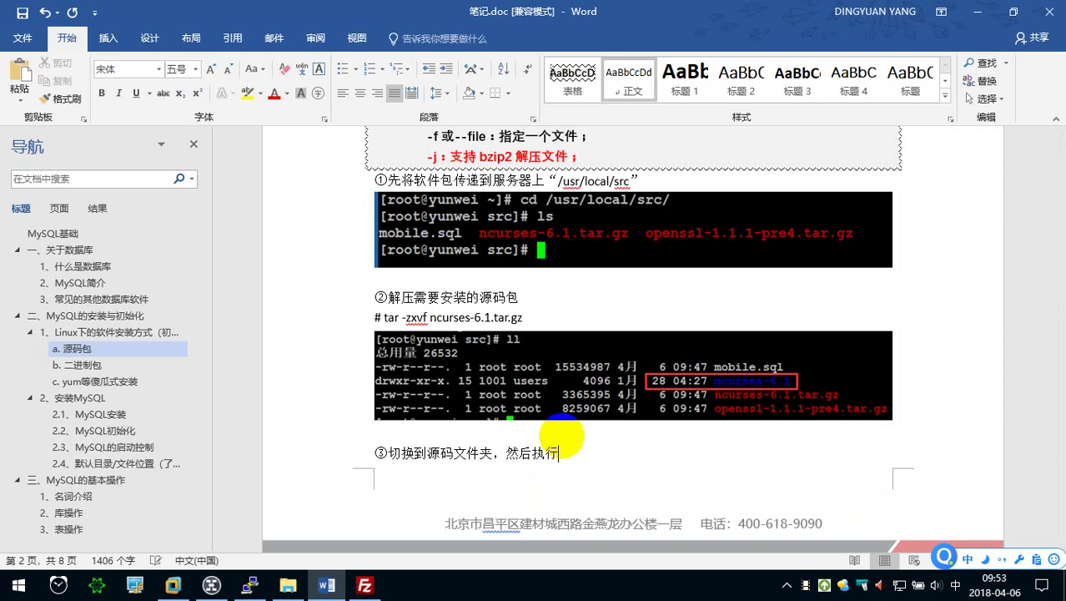
{"action": "type", "text": "后续操作"}
{"action": "scroll", "coordinate": [561, 434], "scroll_direction": "down", "scroll_amount": 3}
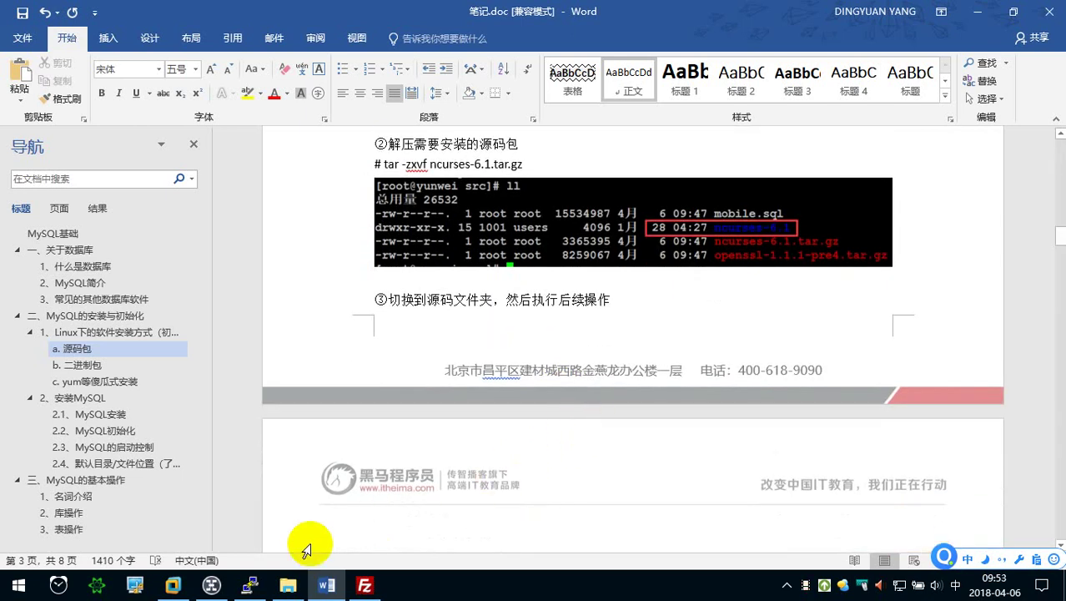
Enter 'cd ncurses-6.1' at the PuTTY prompt using Tab completion.
{"action": "left_click", "coordinate": [249, 585]}
{"action": "type", "text": "cd nc"}
{"action": "key", "text": "Tab"}
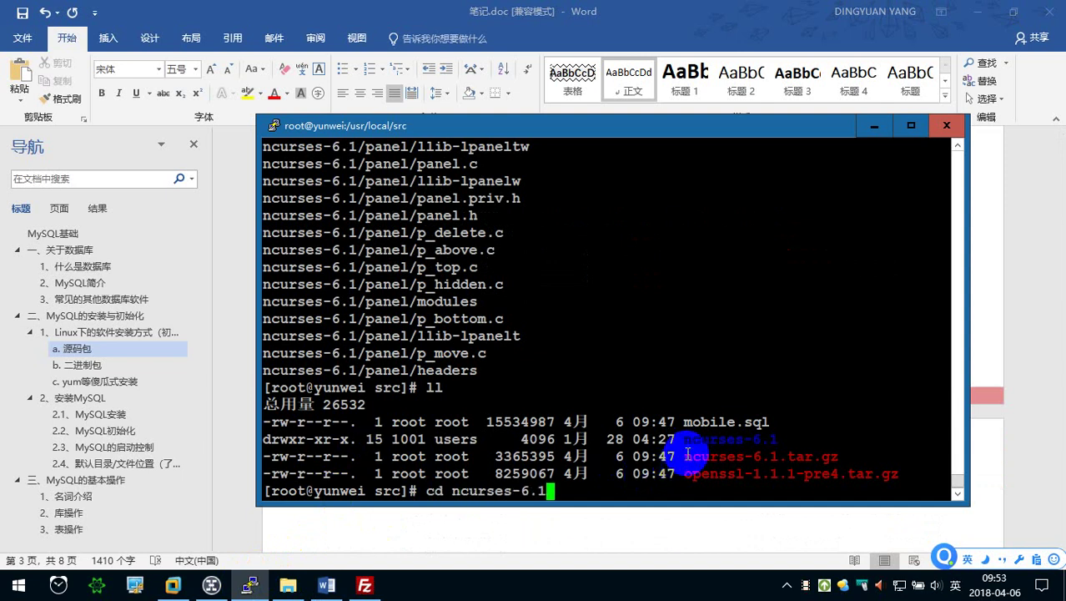
Enter ncurses-6.1 and run ls to list configure, INSTALL and README.
{"action": "left_click_drag", "start_coordinate": [684, 439], "coordinate": [765, 438]}
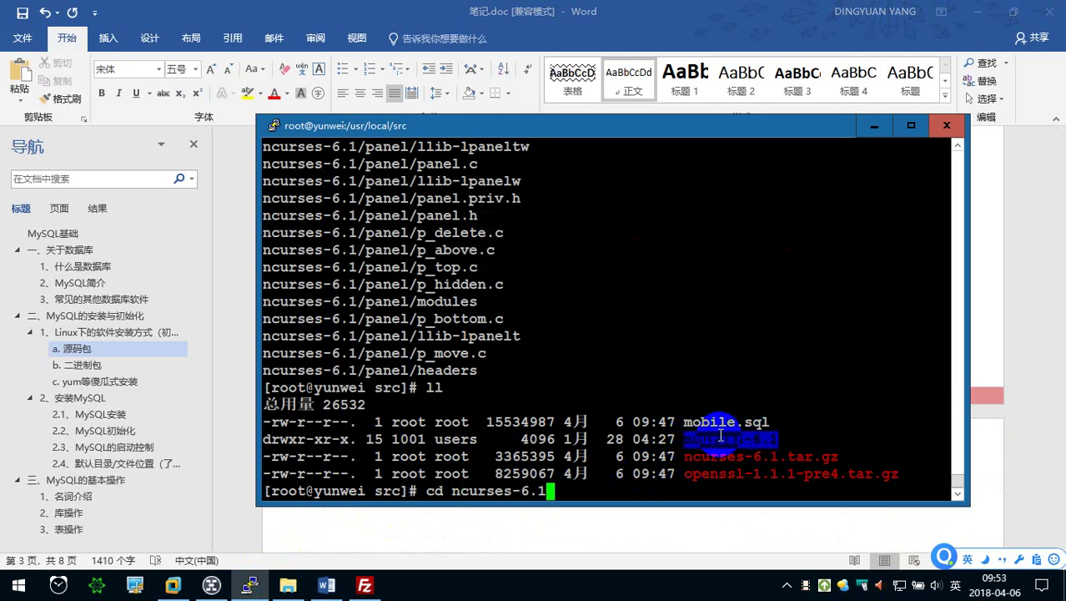
{"action": "left_click", "coordinate": [607, 474]}
{"action": "key", "text": "Return"}
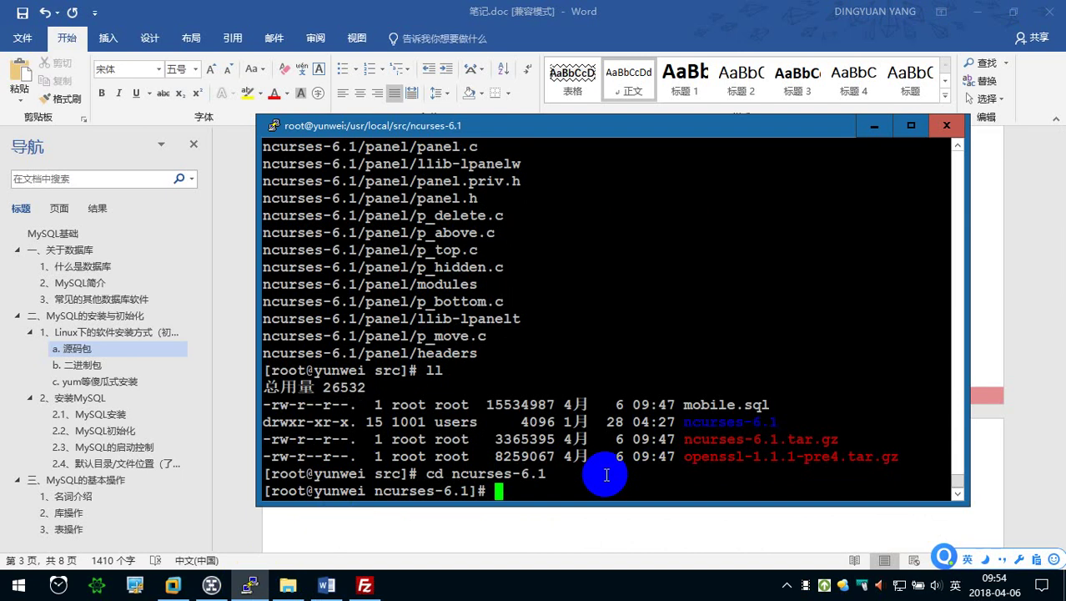
{"action": "type", "text": "ls"}
{"action": "key", "text": "Return"}
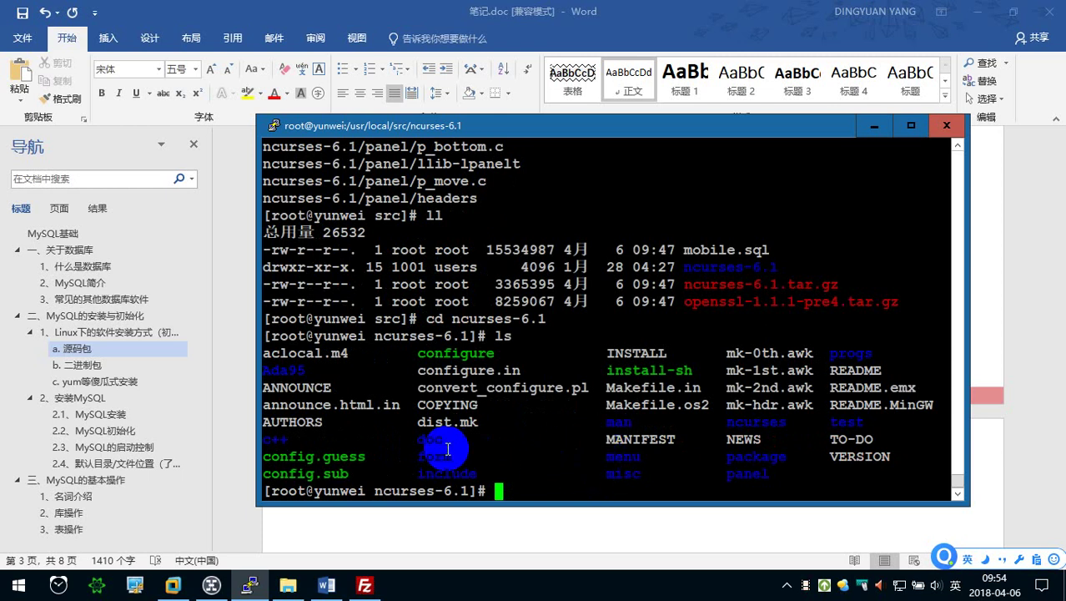
{"action": "left_click", "coordinate": [976, 438]}
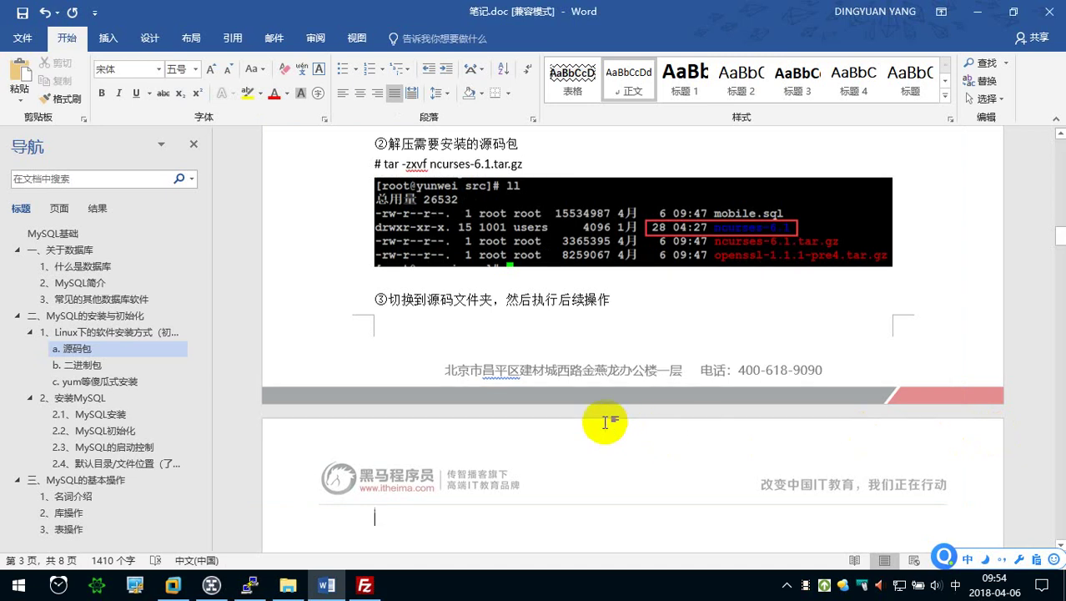
Type the '配置 → 编译 → 安装' workflow line and add （config） after 配置.
{"action": "scroll", "coordinate": [590, 419], "scroll_direction": "down", "scroll_amount": 1}
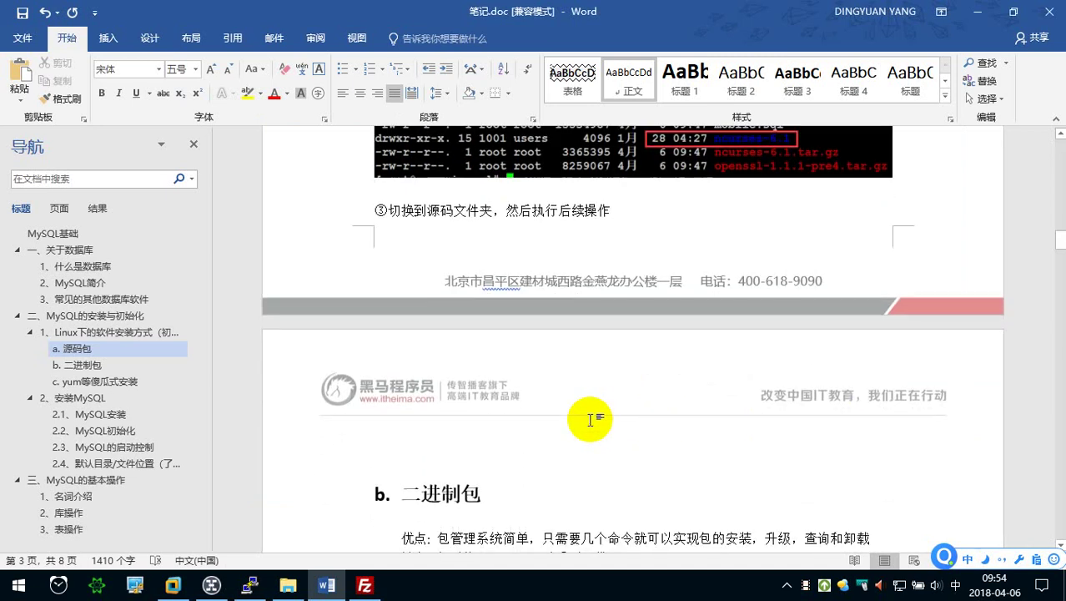
{"action": "type", "text": "配置"}
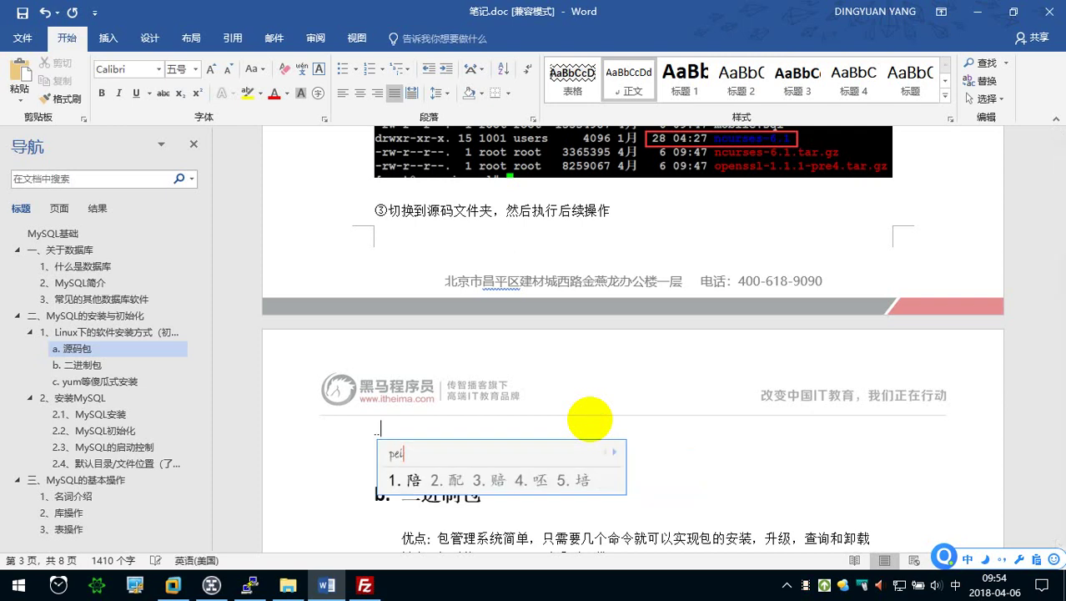
{"action": "type", "text": " you"}
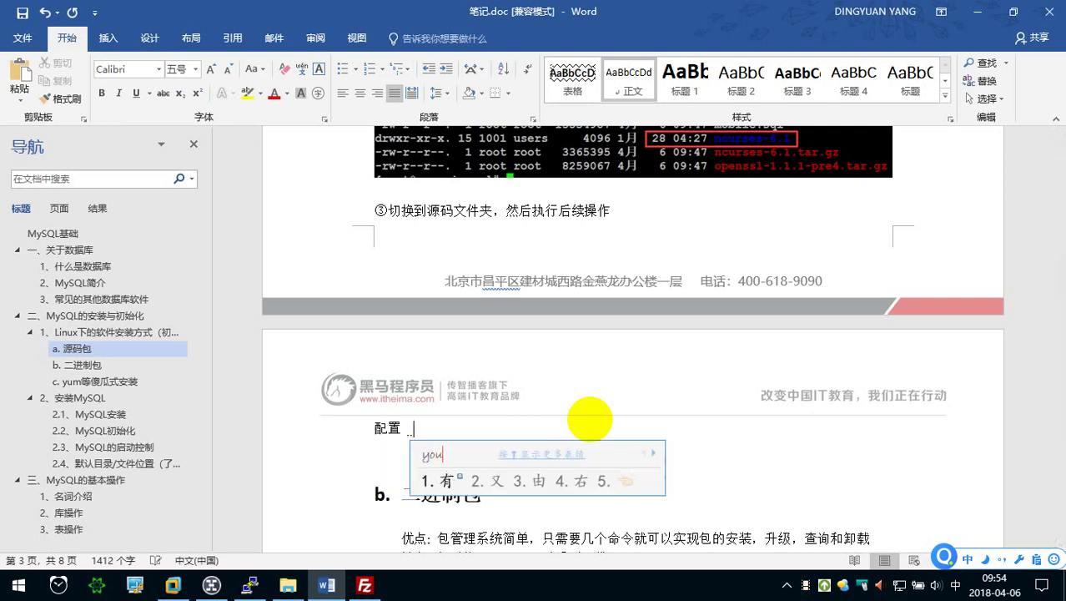
{"action": "type", "text": "→"}
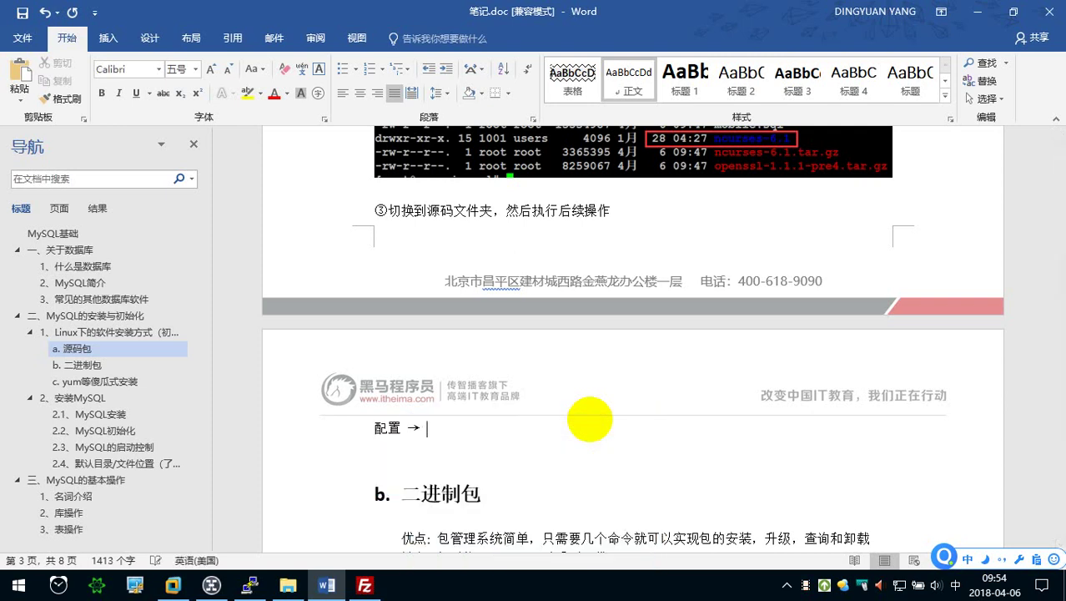
{"action": "type", "text": "编译 "}
{"action": "type", "text": "→ 安装"}
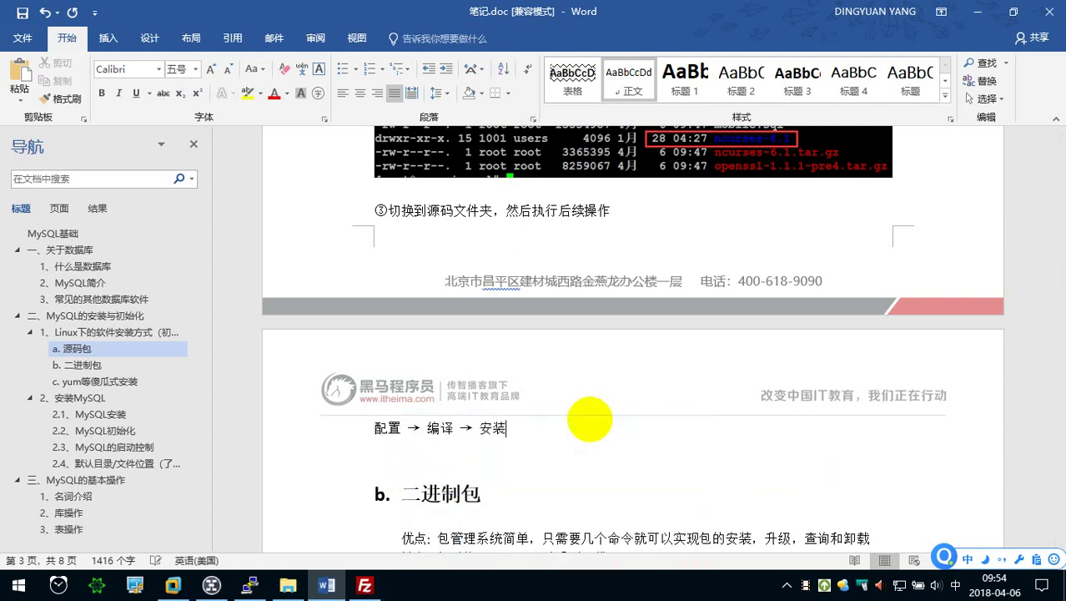
{"action": "key", "text": "Return"}
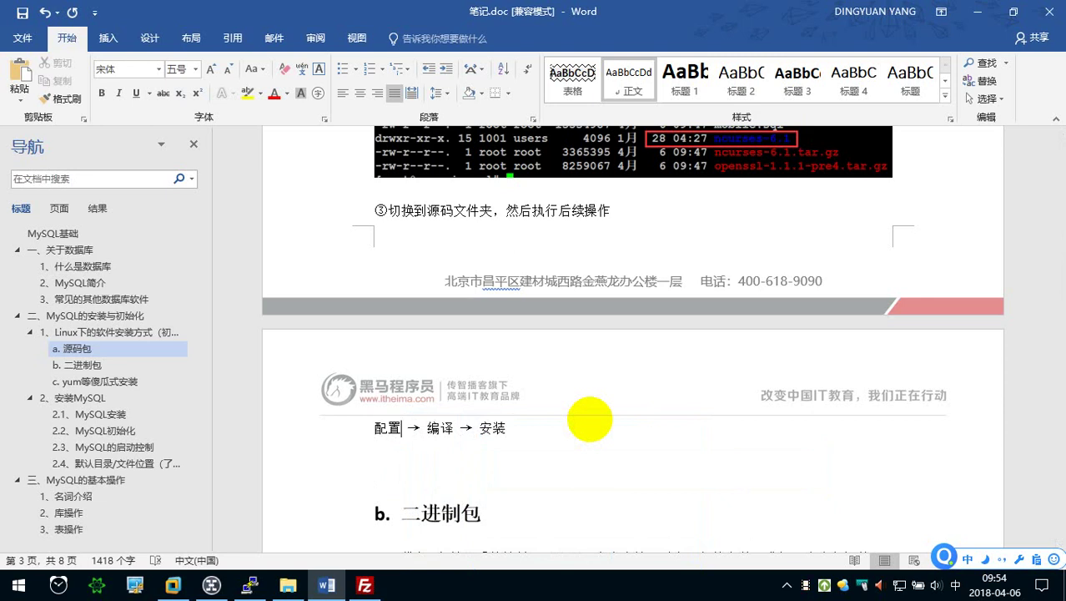
{"action": "type", "text": "()"}
{"action": "key", "text": "Left"}
{"action": "type", "text": "config"}
{"action": "key", "text": "Return"}
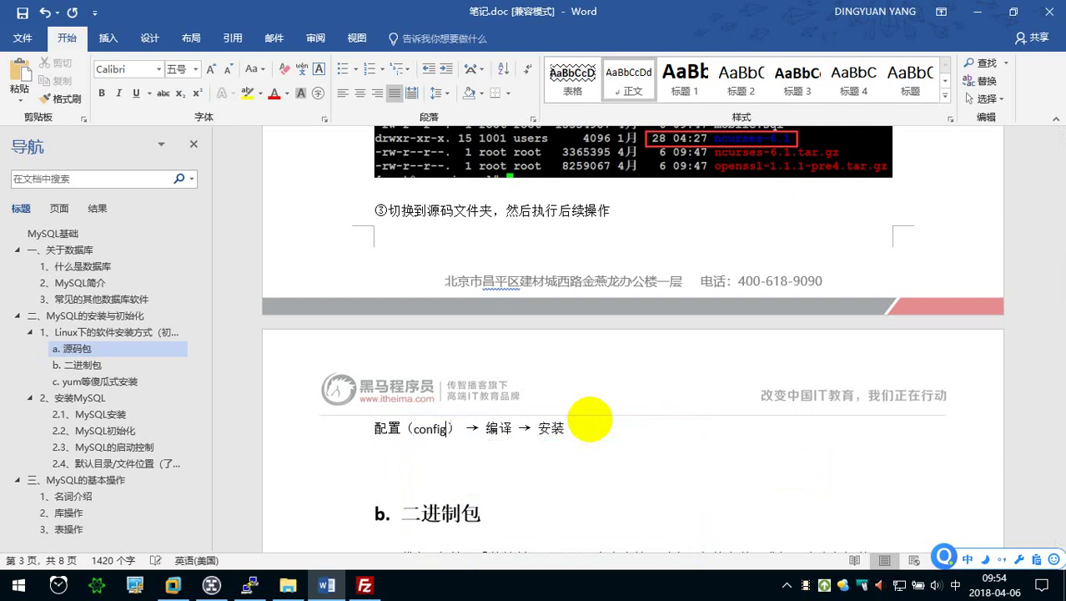
{"action": "left_click", "coordinate": [249, 585]}
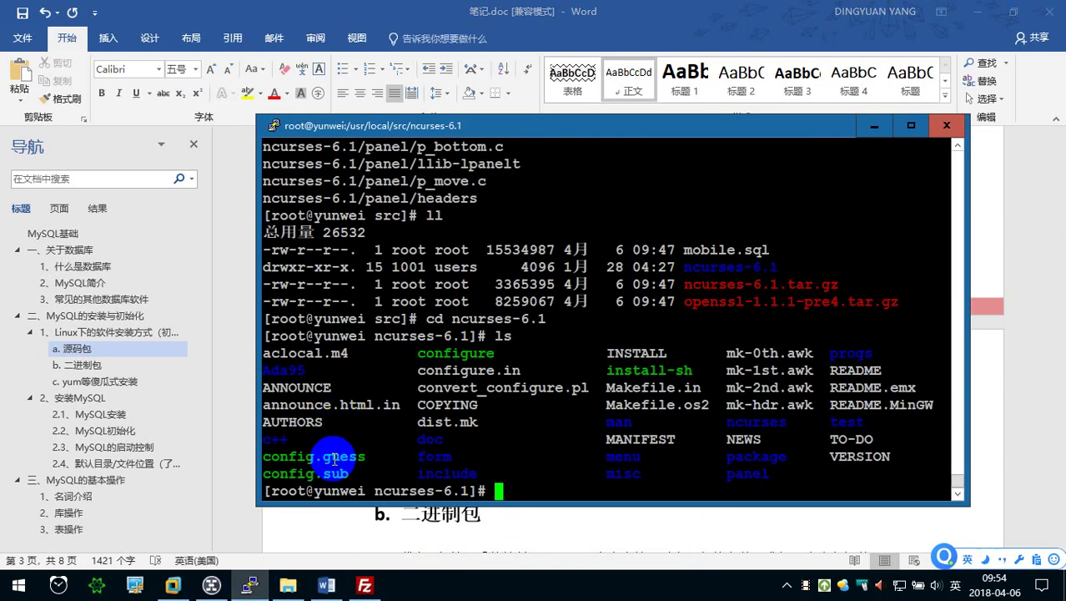
Extend 配置's note to （config/configure/bootstrap）.
{"action": "double_click", "coordinate": [456, 354]}
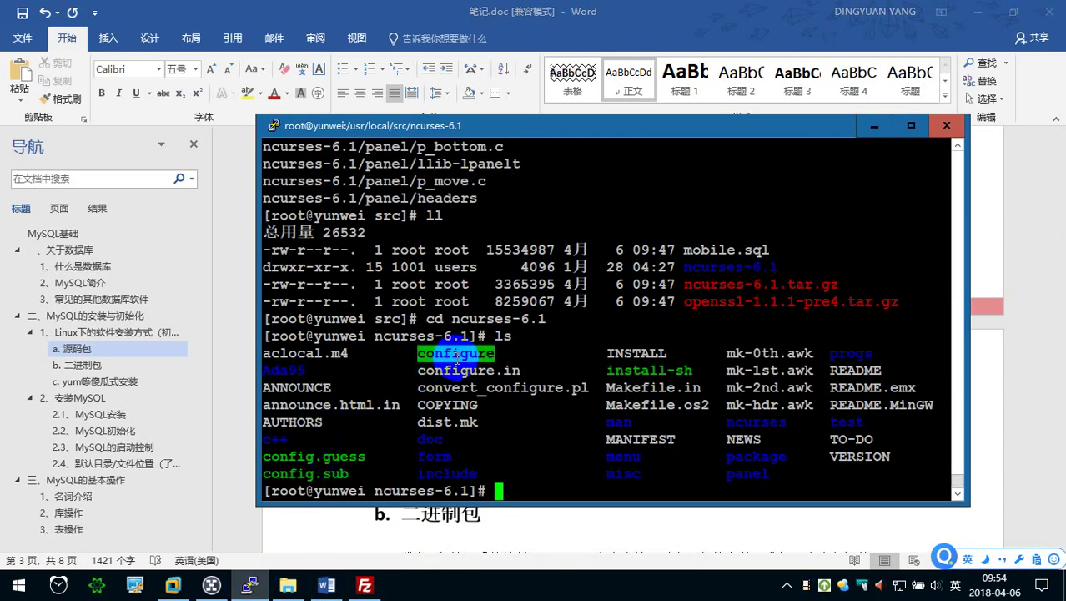
{"action": "left_click", "coordinate": [628, 41]}
{"action": "double_click", "coordinate": [434, 427]}
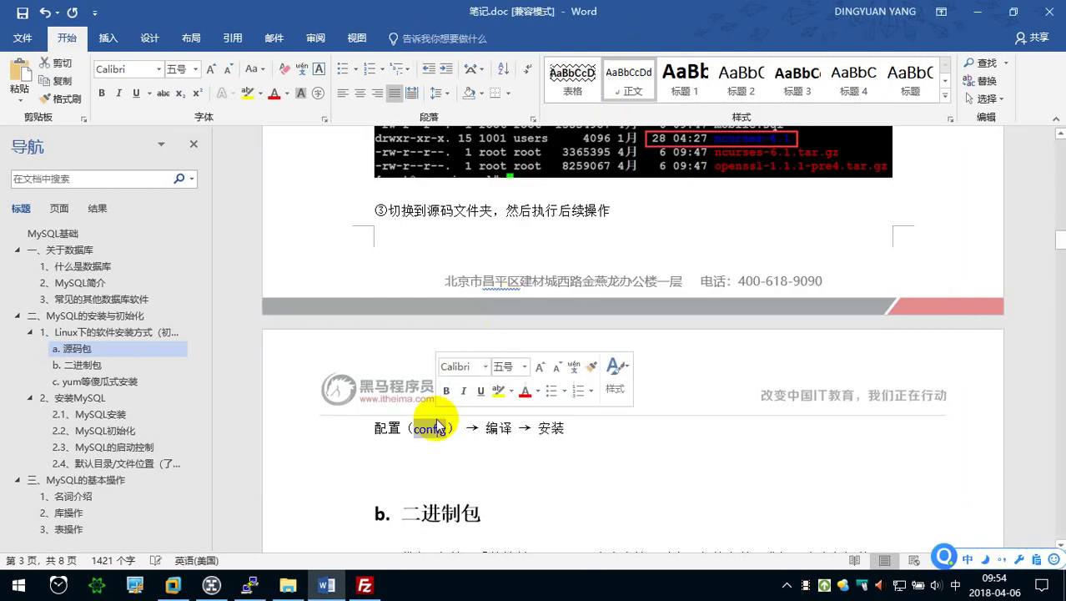
{"action": "key", "text": "Right"}
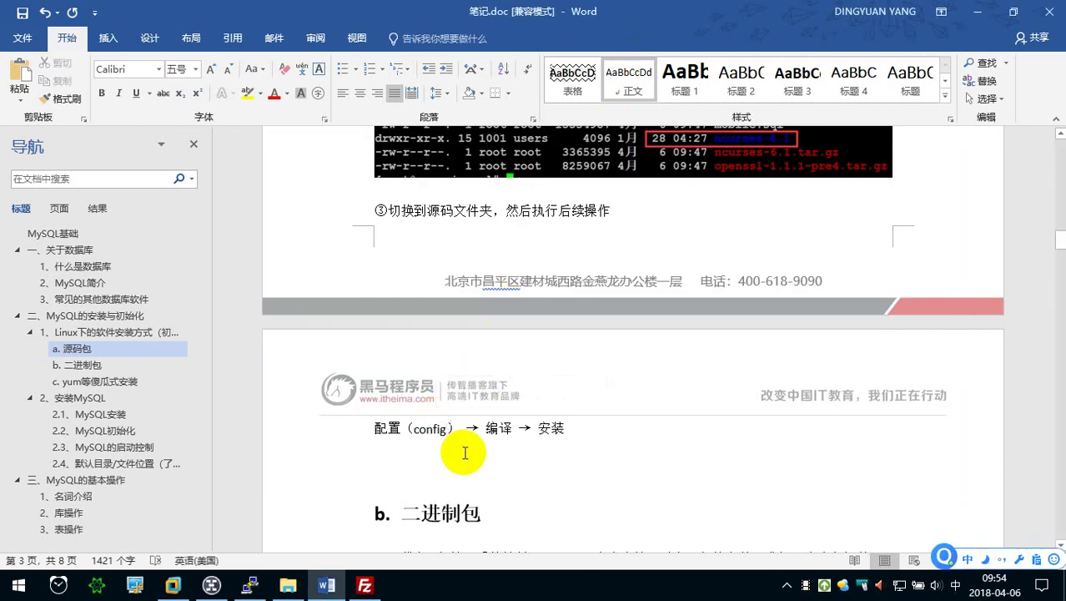
{"action": "type", "text": "/configure/"}
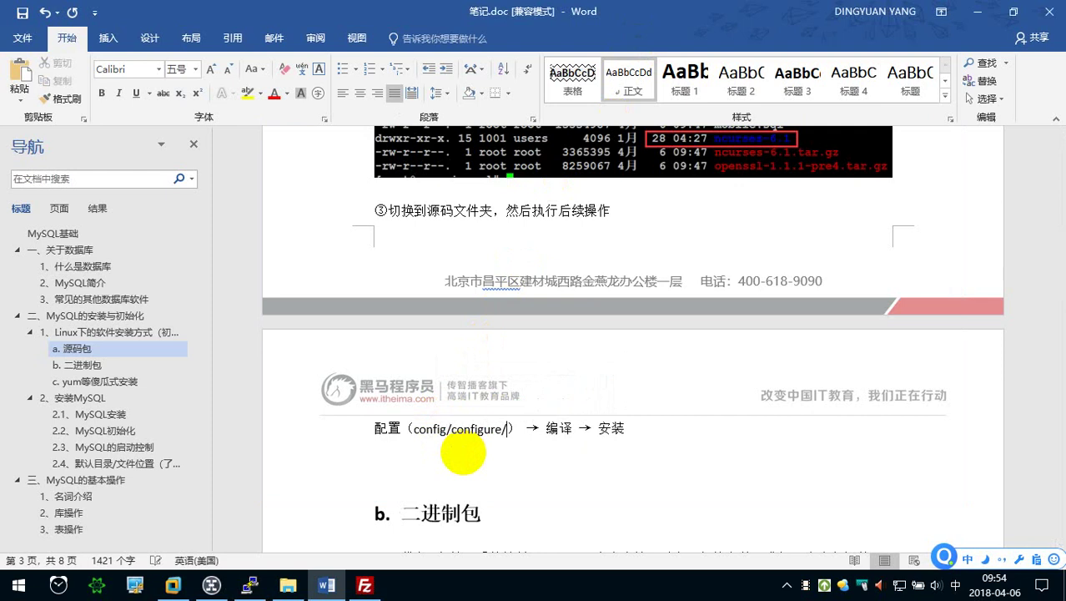
{"action": "type", "text": "boots"}
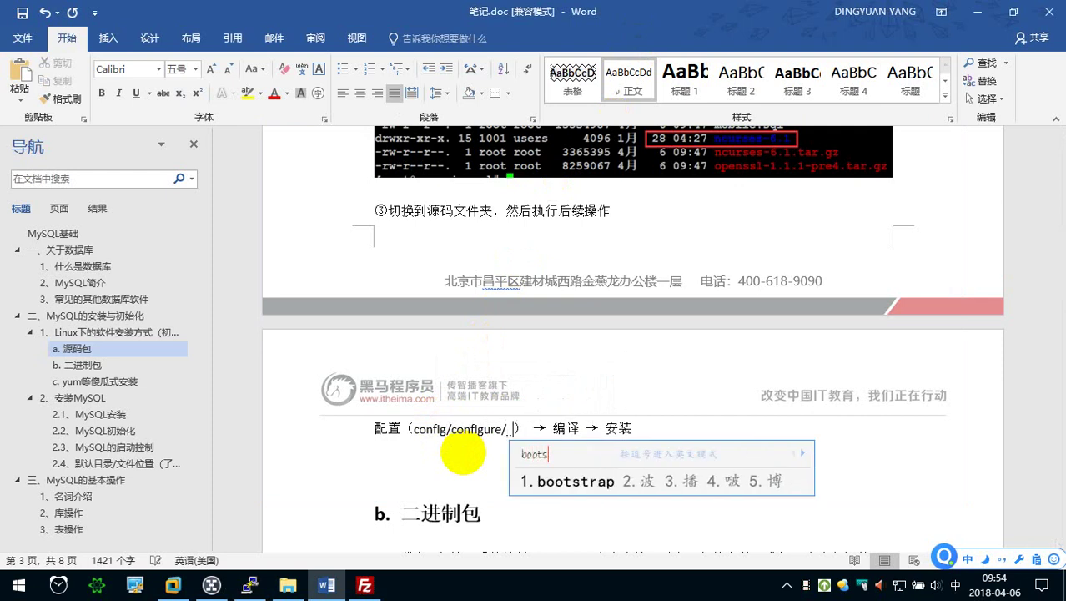
{"action": "key", "text": "space"}
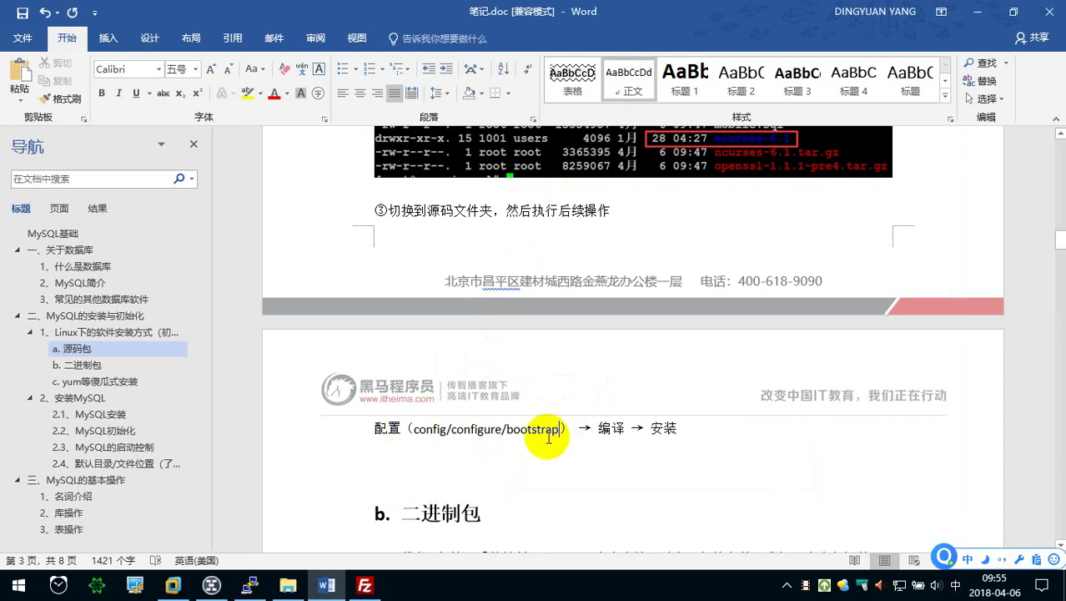
Add （make/bootstrapd） after 编译.
{"action": "left_click", "coordinate": [624, 428]}
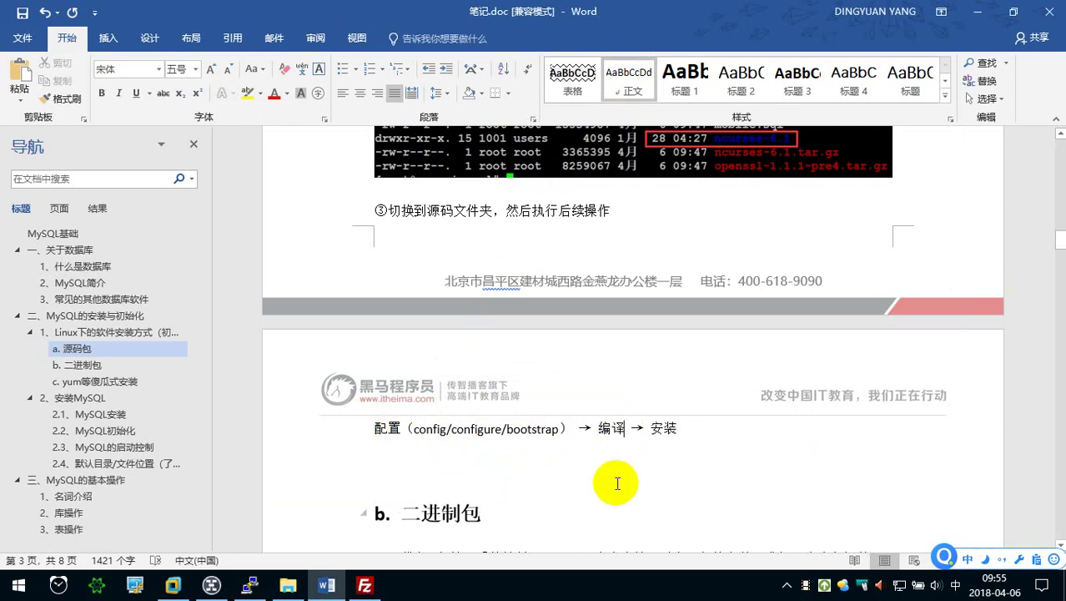
{"action": "type", "text": "（）"}
{"action": "key", "text": "Left"}
{"action": "type", "text": "make"}
{"action": "key", "text": "Return"}
{"action": "type", "text": "/"}
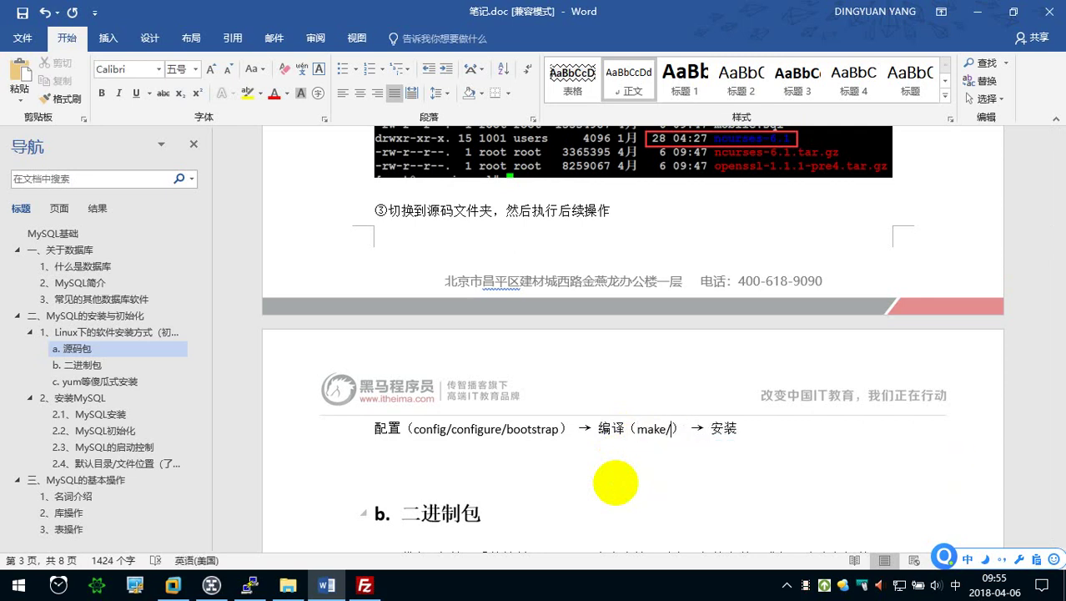
{"action": "type", "text": "bootstrap"}
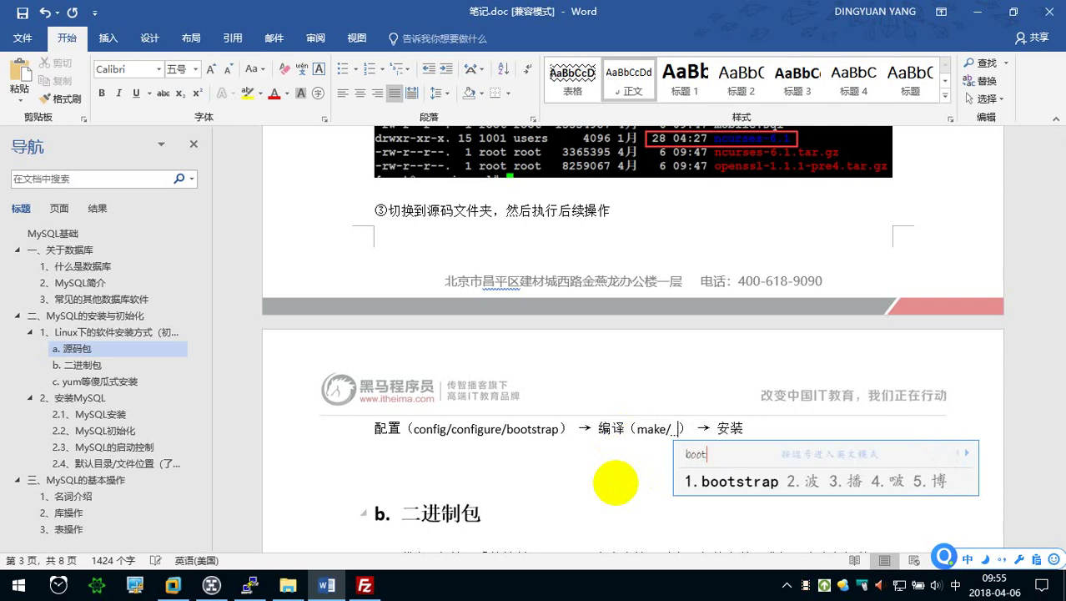
{"action": "key", "text": "Return"}
{"action": "type", "text": "d"}
{"action": "key", "text": "Return"}
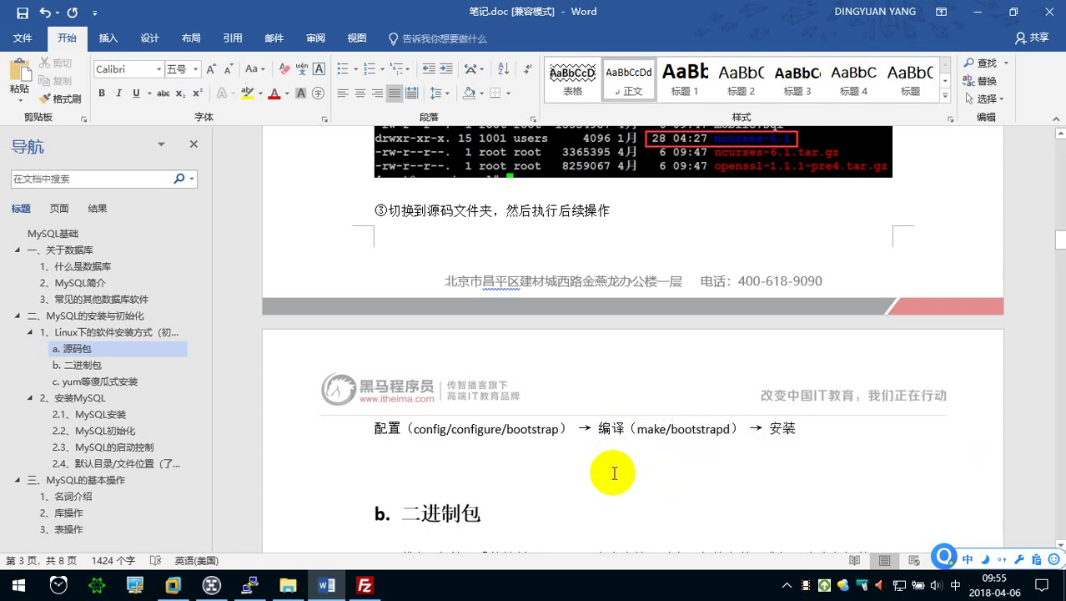
Add （make install/bootstrapd install） after 安装.
{"action": "left_click", "coordinate": [797, 428]}
{"action": "type", "text": "(make"}
{"action": "key", "text": "Return"}
{"action": "type", "text": "install"}
{"action": "key", "text": "Return"}
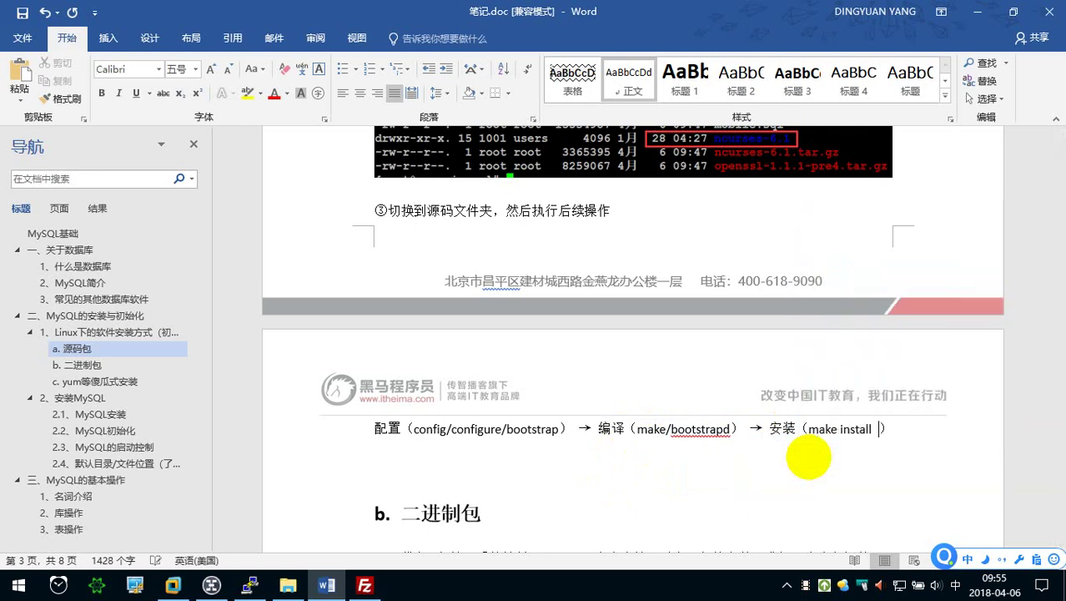
{"action": "key", "text": "BackSpace"}
{"action": "type", "text": "/"}
{"action": "type", "text": "bootstrap"}
{"action": "key", "text": "Return"}
{"action": "type", "text": "d"}
{"action": "key", "text": "Return"}
{"action": "type", "text": "install"}
{"action": "key", "text": "Return"}
Join the stray closing bracket onto the workflow line and start a new paragraph below.
{"action": "key", "text": "Home"}
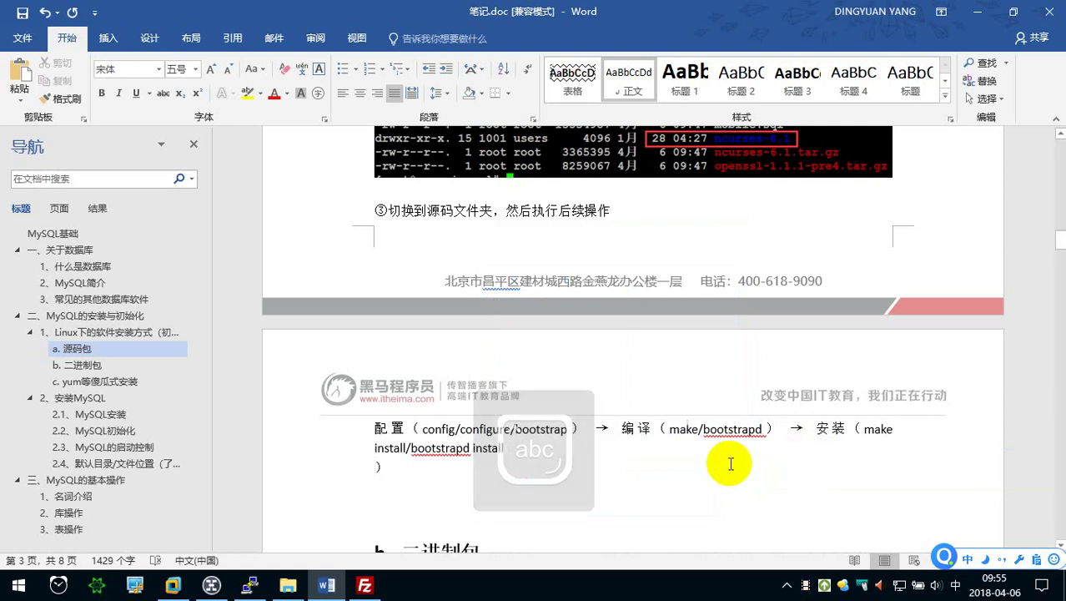
{"action": "key", "text": "BackSpace"}
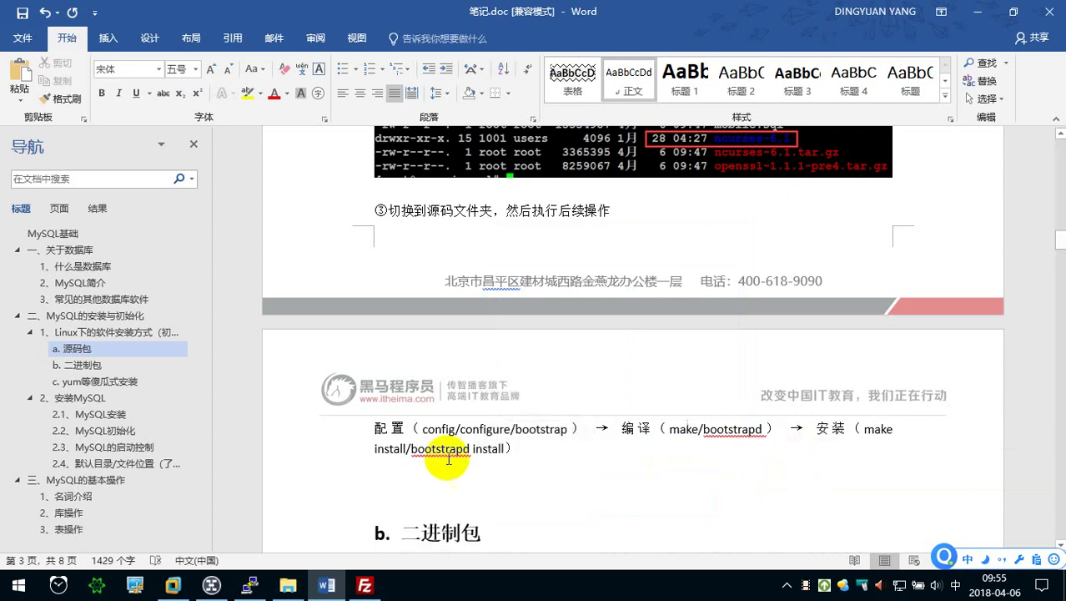
{"action": "scroll", "coordinate": [401, 412], "scroll_direction": "down", "scroll_amount": 1}
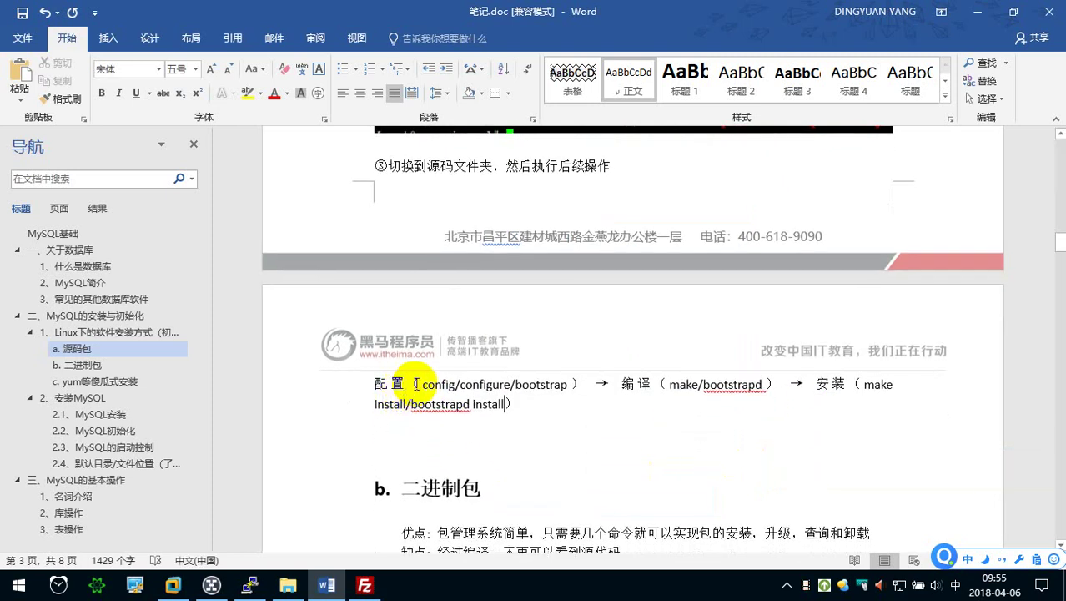
{"action": "key", "text": "End"}
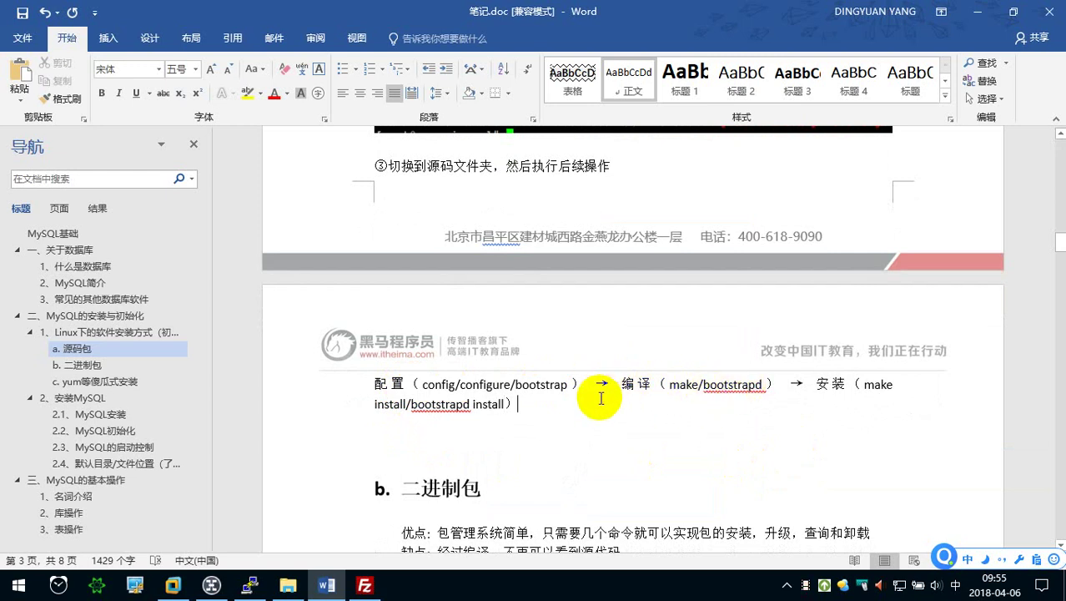
{"action": "key", "text": "Return"}
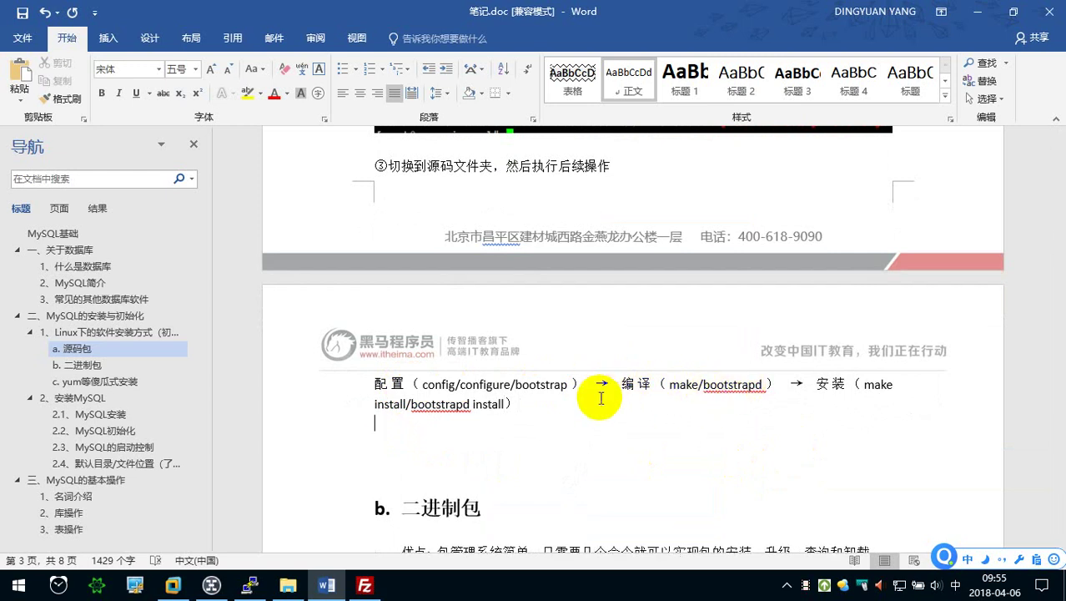
On a new line, type 配置操作主要是指定软件的安装目录、需要的依赖在什么地方.
{"action": "key", "text": "Return"}
{"action": "type", "text": ".."}
{"action": "type", "text": "配置"}
{"action": "type", "text": "操作zhuy主要是zhiyin"}
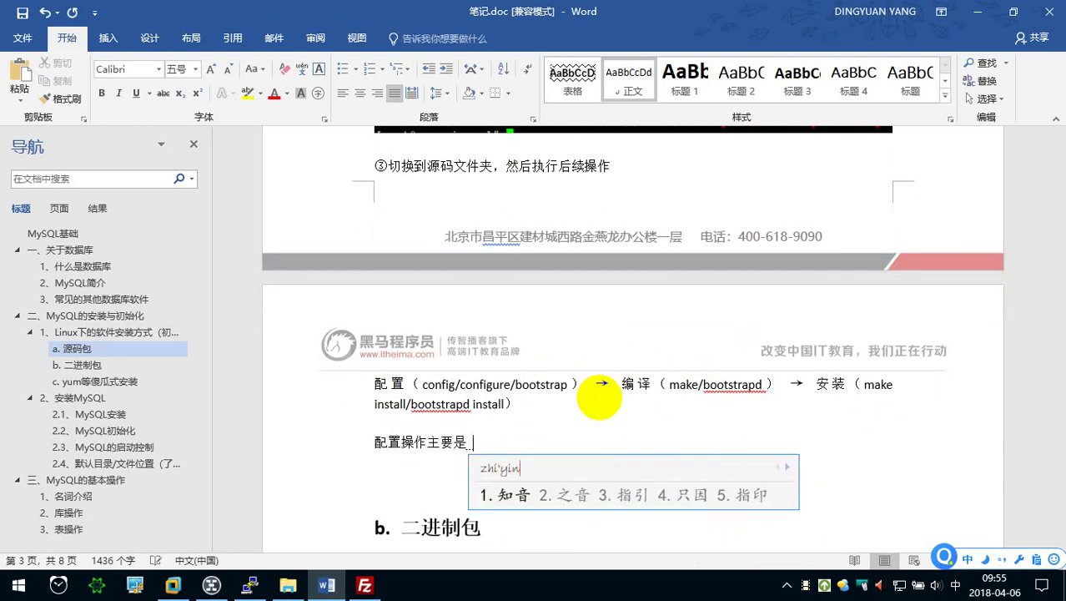
{"action": "key", "text": "BackSpace"}
{"action": "key", "text": "BackSpace"}
{"action": "key", "text": "BackSpace"}
{"action": "type", "text": "ding"}
{"action": "key", "text": "space"}
{"action": "type", "text": "ruanjian"}
{"action": "key", "text": "space"}
{"action": "type", "text": "de"}
{"action": "key", "text": "space"}
{"action": "type", "text": "anz"}
{"action": "key", "text": "space"}
{"action": "type", "text": "mulu"}
{"action": "key", "text": "space"}
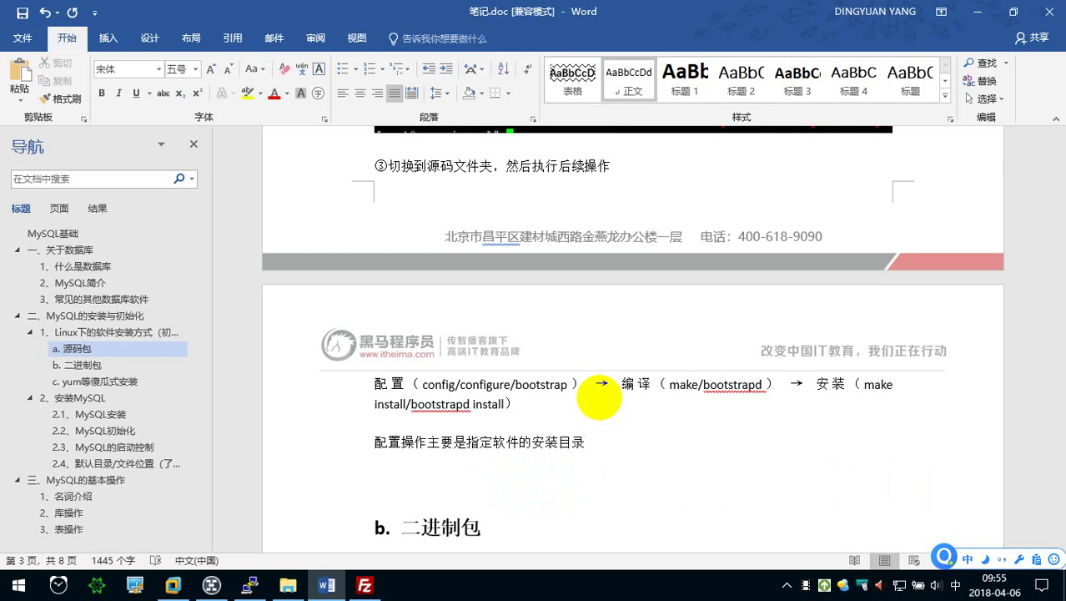
{"action": "type", "text": "、xuyao"}
{"action": "key", "text": "space"}
{"action": "type", "text": "de"}
{"action": "key", "text": "space"}
{"action": "type", "text": "yilai"}
{"action": "key", "text": "space"}
{"action": "type", "text": "z2s3d"}
{"action": "key", "text": "BackSpace"}
{"action": "key", "text": "BackSpace"}
{"action": "type", "text": "she4me"}
{"action": "key", "text": "space"}
{"action": "type", "text": "difang"}
{"action": "key", "text": "space"}
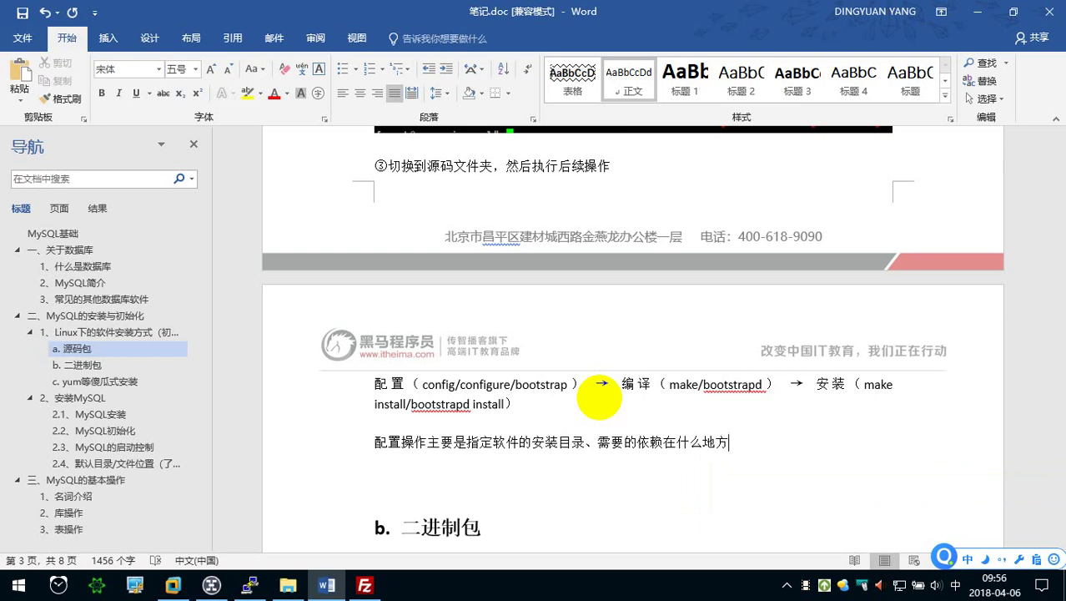
Finish the sentence with 指定不需要可选依赖、配置文件的路径、通用数据存储位置等等。.
{"action": "type", "text": "zh"}
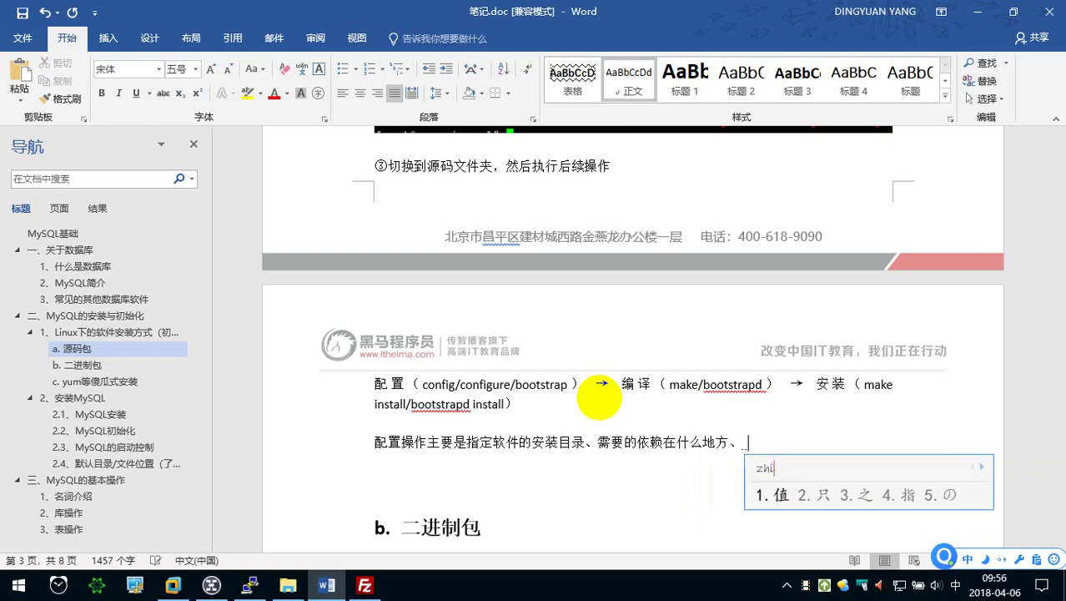
{"action": "type", "text": "指定不需要"}
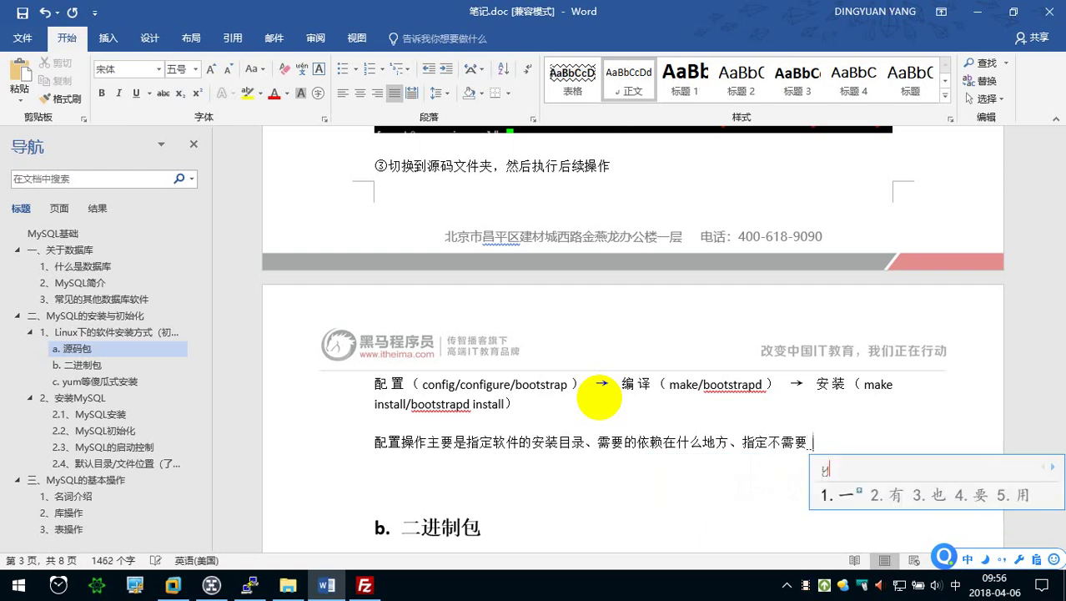
{"action": "type", "text": "依赖"}
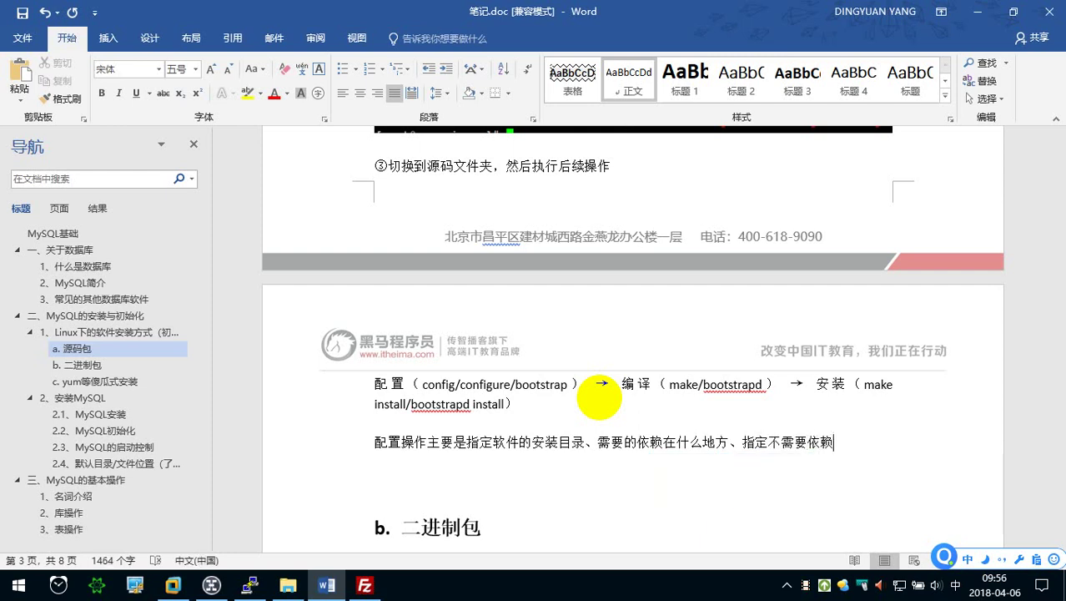
{"action": "type", "text": "可选"}
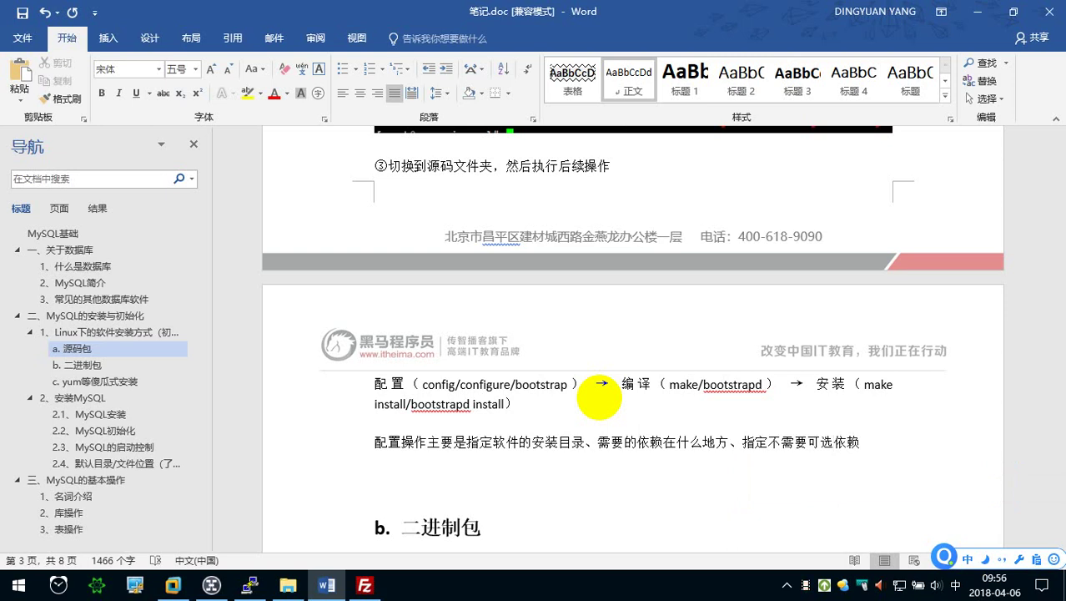
{"action": "key", "text": "Right"}
{"action": "key", "text": "Right"}
{"action": "type", "text": "、"}
{"action": "type", "text": "配置"}
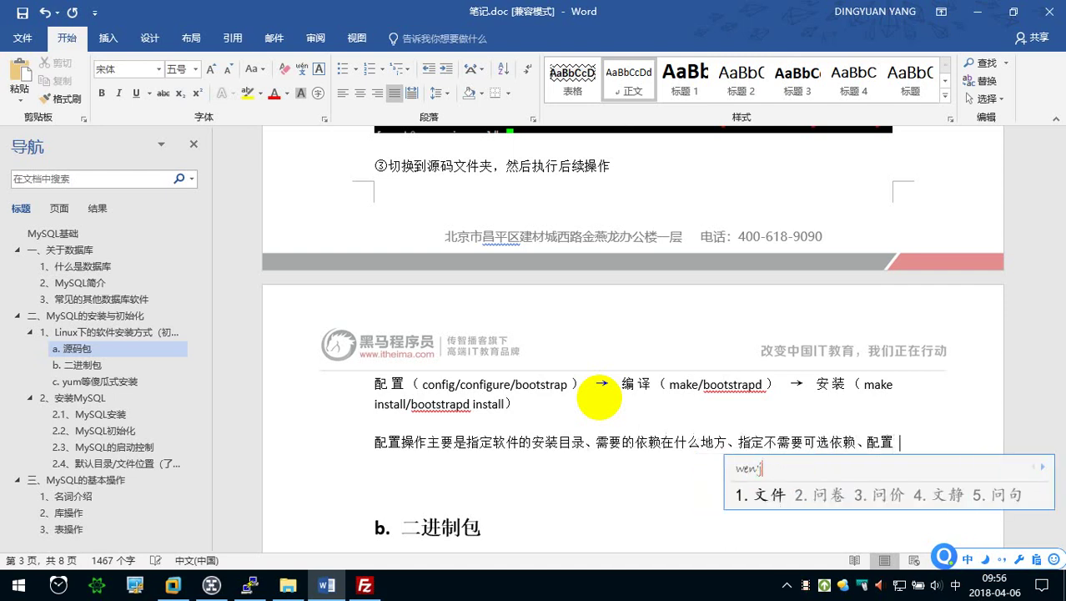
{"action": "type", "text": "文件的路径、"}
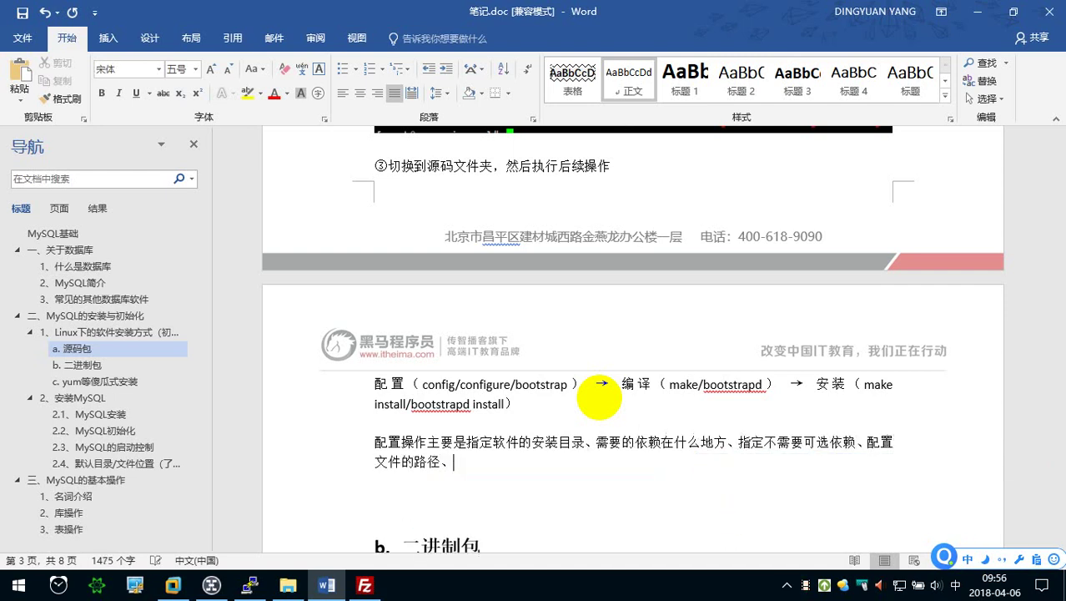
{"action": "type", "text": "tongyong"}
{"action": "key", "text": "space"}
{"action": "type", "text": "shuju"}
{"action": "key", "text": "space"}
{"action": "type", "text": "cunc"}
{"action": "key", "text": "space"}
{"action": "type", "text": "weizhi"}
{"action": "key", "text": "space"}
{"action": "type", "text": "deng'deng"}
{"action": "key", "text": "space"}
{"action": "type", "text": "。"}
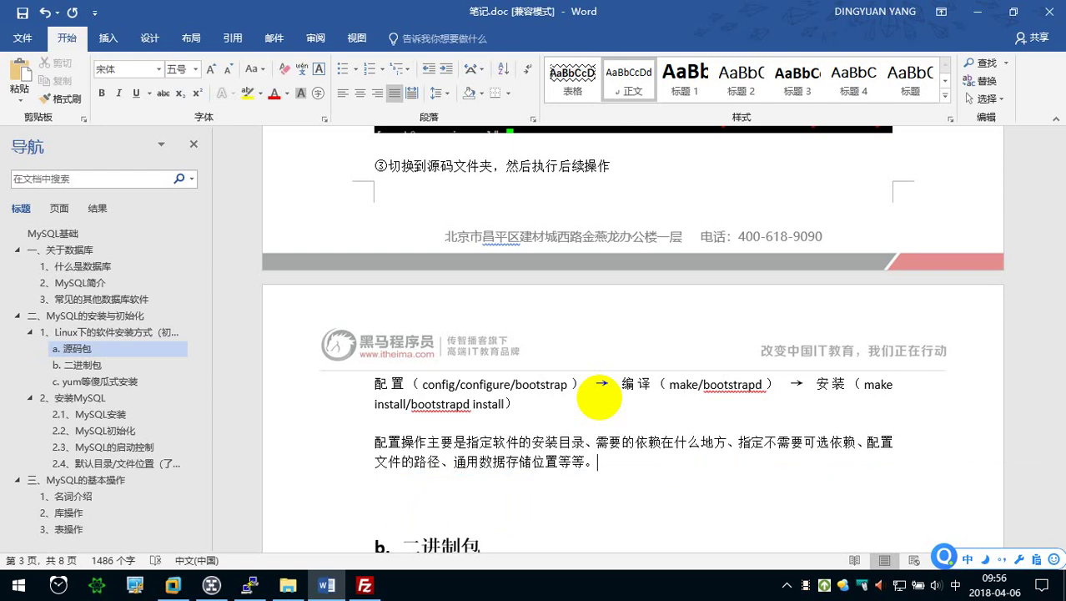
{"action": "scroll", "coordinate": [643, 384], "scroll_direction": "down", "scroll_amount": 1}
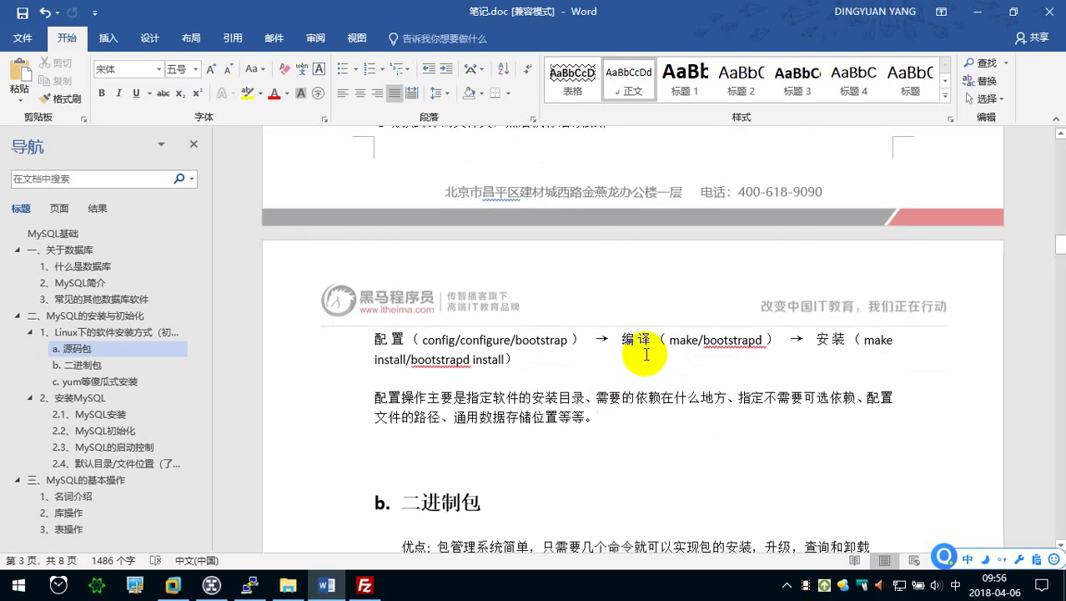
{"action": "left_click", "coordinate": [691, 337]}
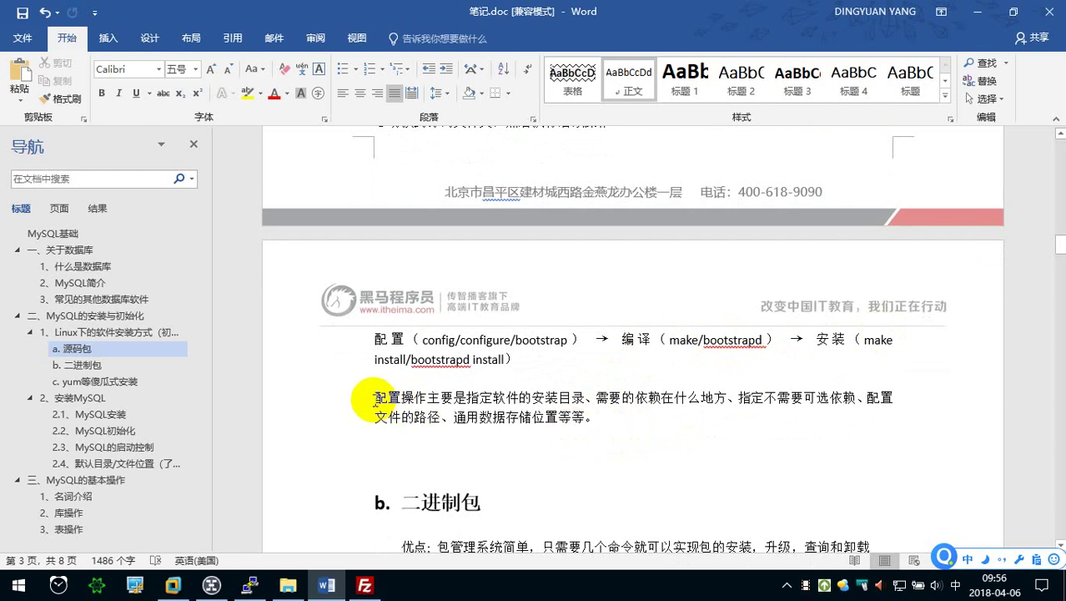
Make the configure explanation paragraph bold and red.
{"action": "left_click_drag", "start_coordinate": [375, 398], "coordinate": [594, 417]}
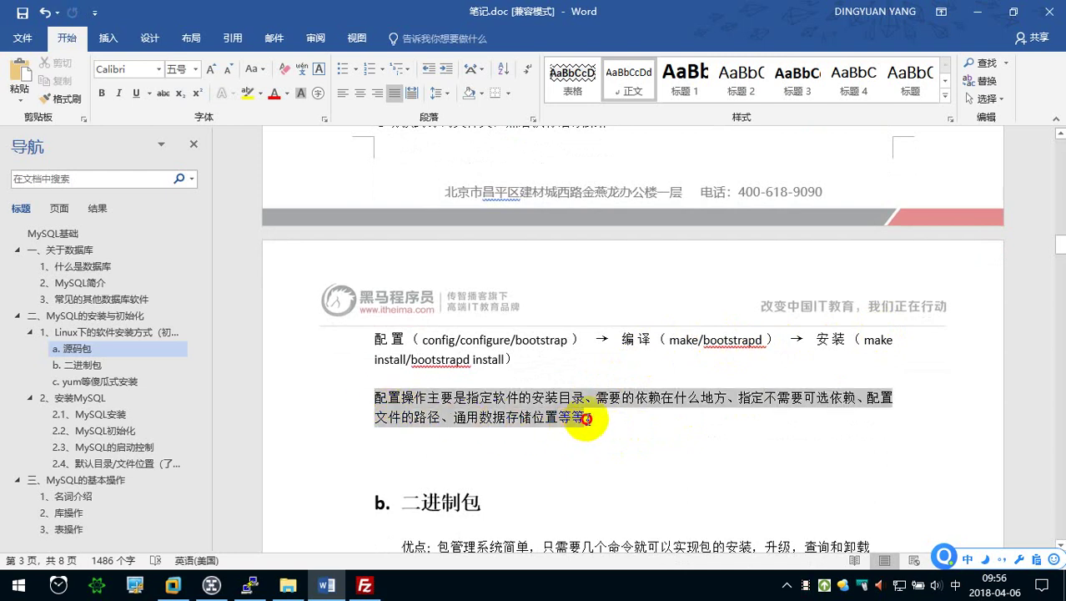
{"action": "left_click", "coordinate": [101, 93]}
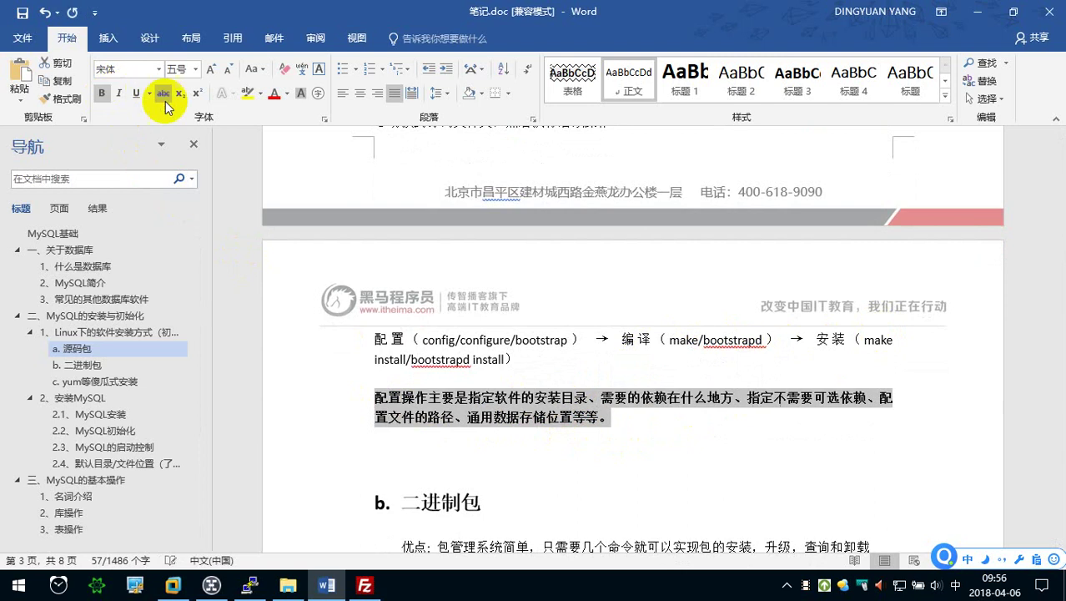
{"action": "left_click", "coordinate": [273, 94]}
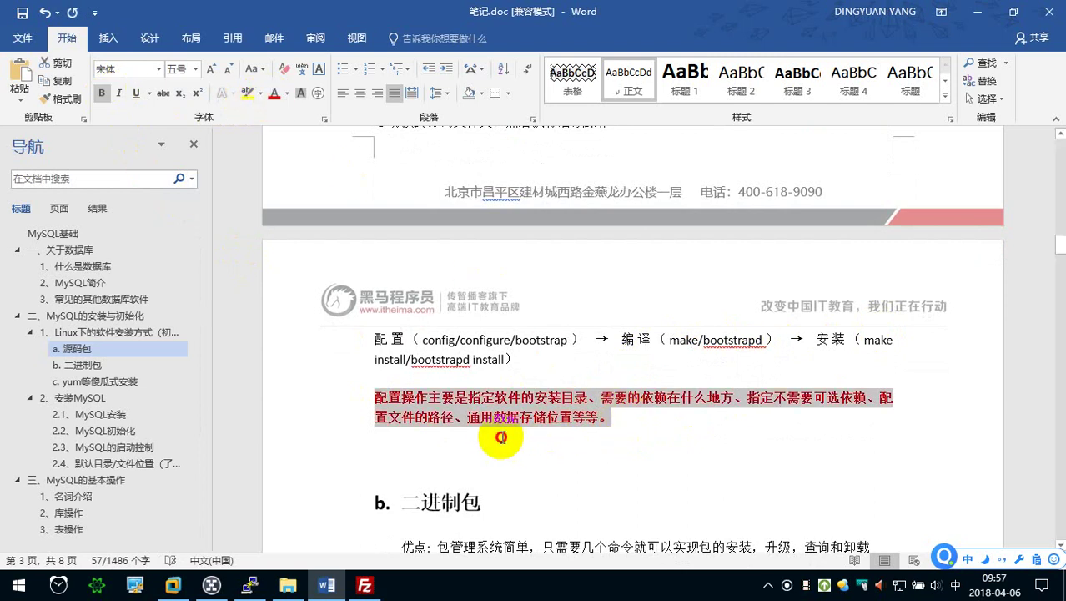
Below it, add the line 指定安装的路径：--prefix=路径.
{"action": "left_click", "coordinate": [501, 436]}
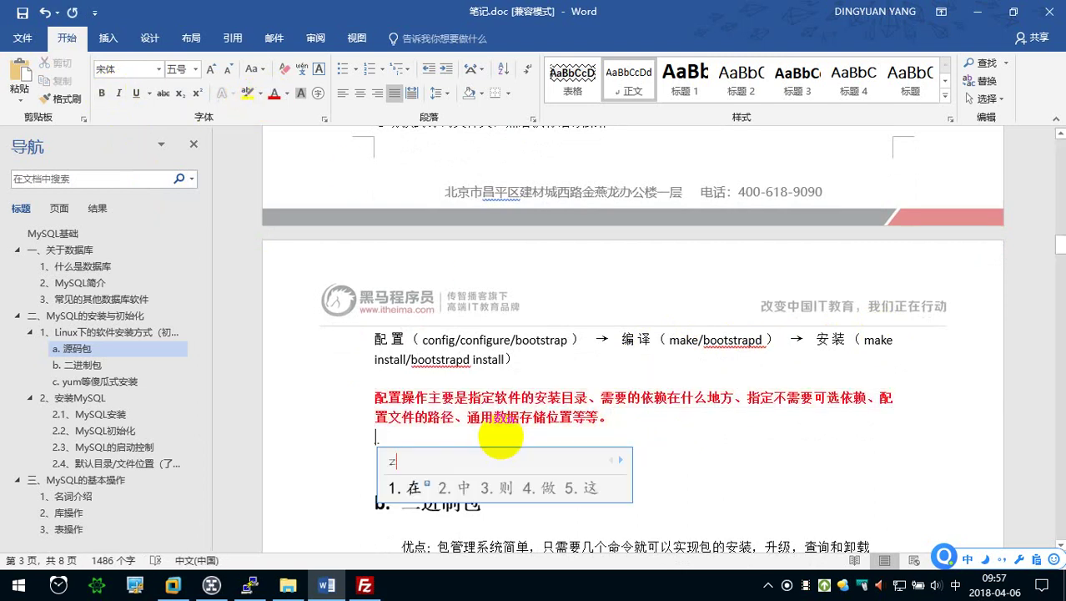
{"action": "type", "text": "指定an安装的路径："}
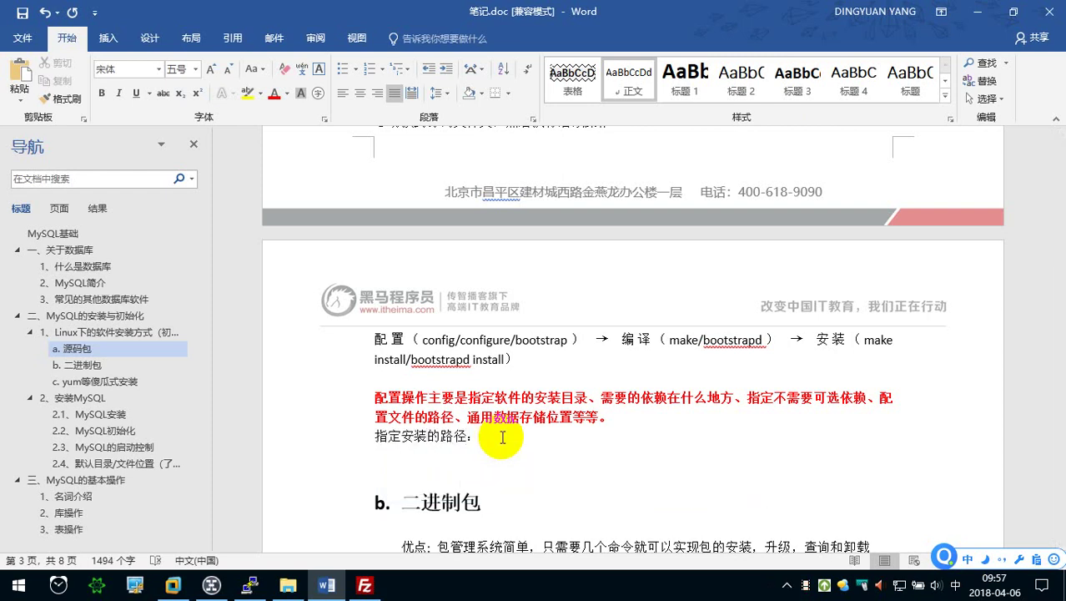
{"action": "type", "text": "--prefix"}
{"action": "key", "text": "Return"}
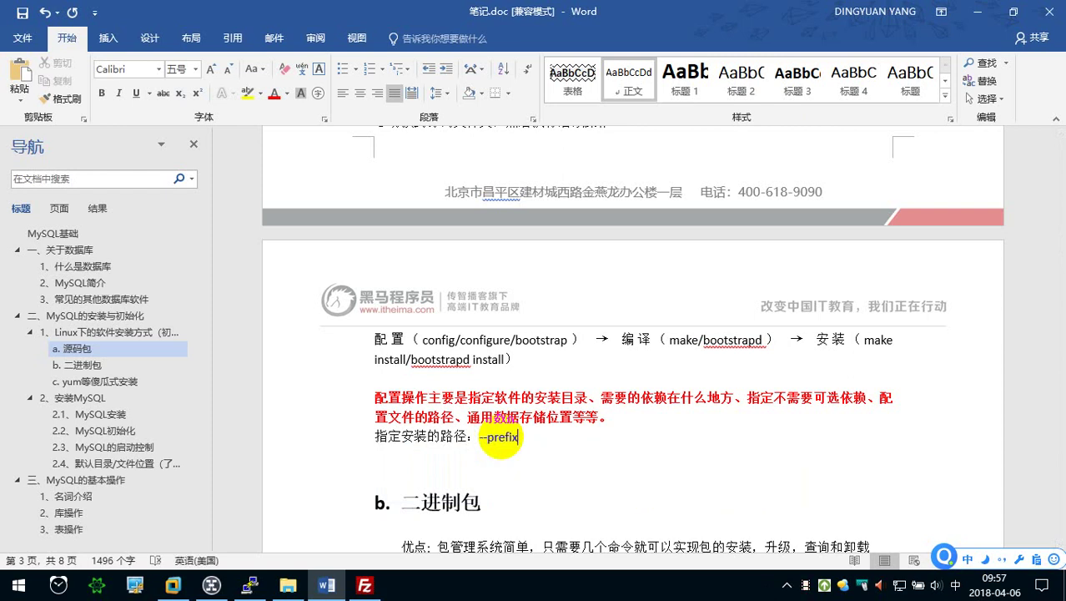
{"action": "key", "text": "Return"}
{"action": "left_click", "coordinate": [560, 442]}
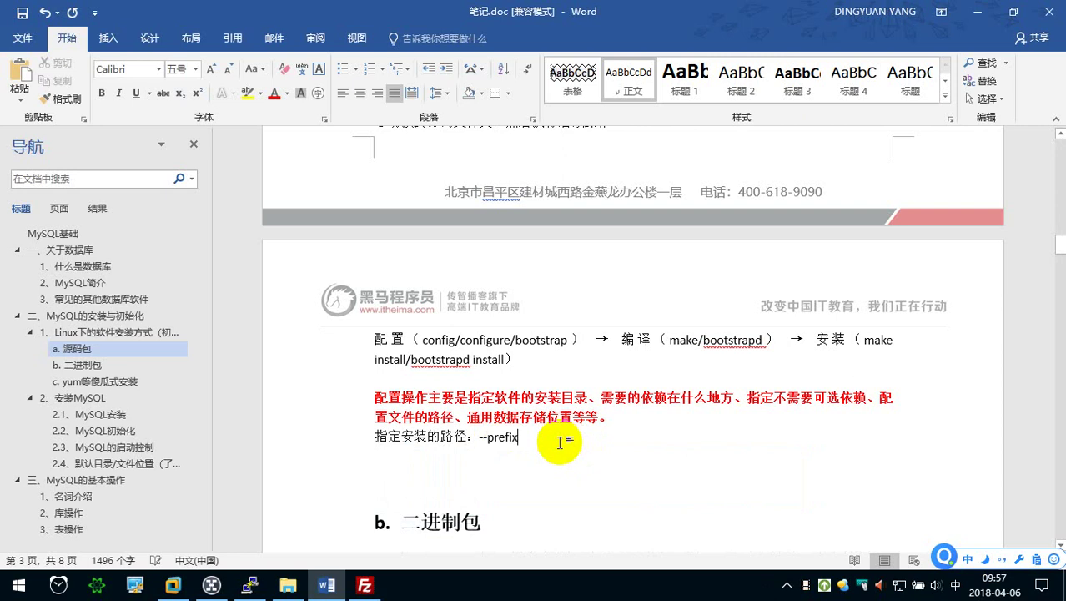
{"action": "type", "text": "=luj"}
{"action": "key", "text": "space"}
Add the line 需要依赖的路径：--with-PACKAGE 名=包所在的路径.
{"action": "key", "text": "Return"}
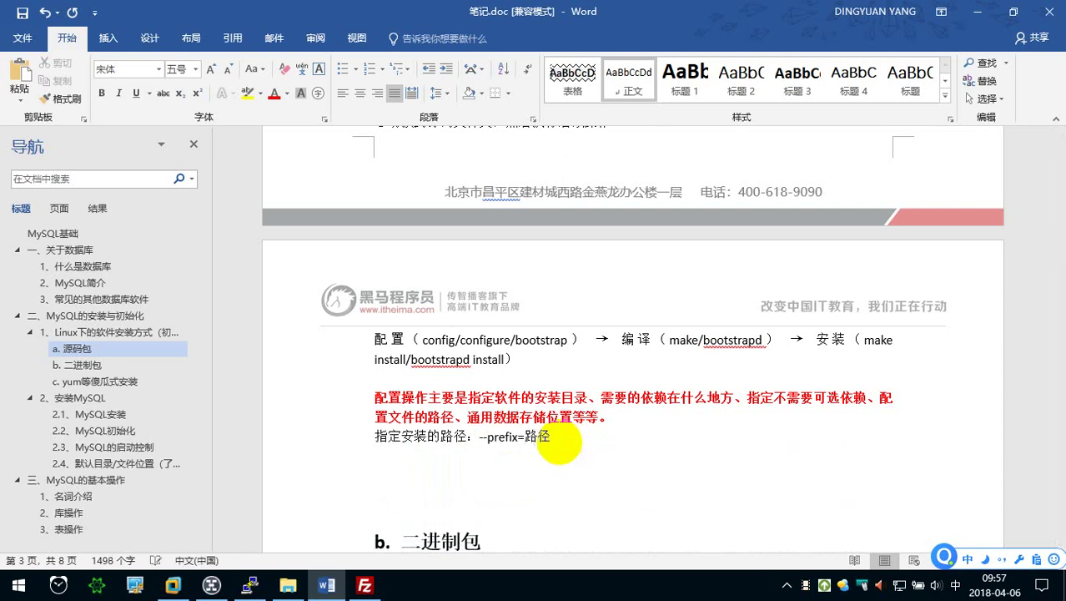
{"action": "type", "text": "xuyao"}
{"action": "key", "text": "space"}
{"action": "type", "text": "yilai"}
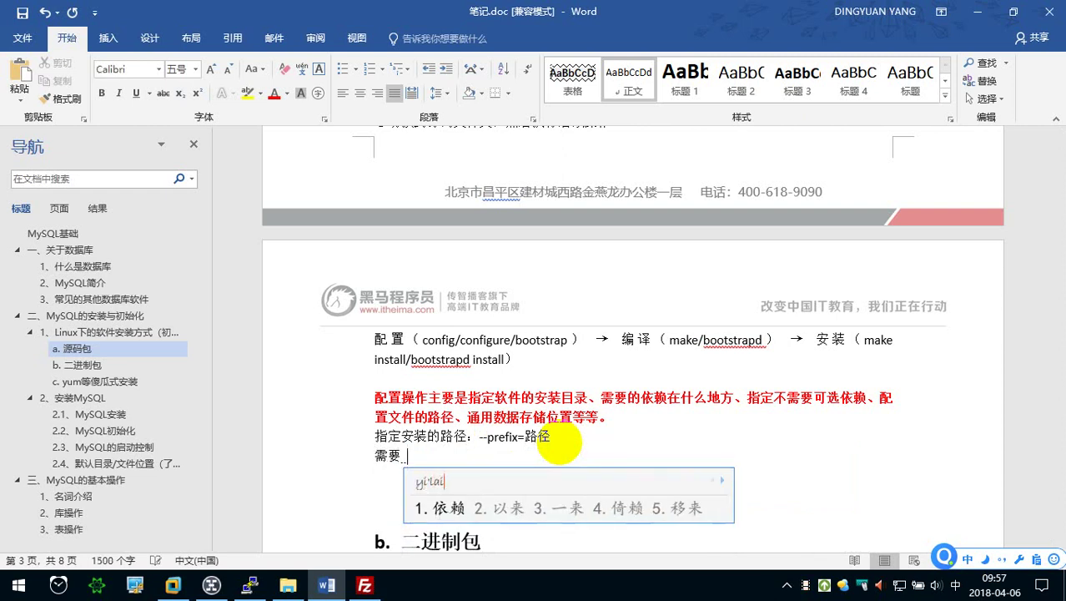
{"action": "type", "text": "de"}
{"action": "key", "text": "space"}
{"action": "type", "text": "luj"}
{"action": "key", "text": "space"}
{"action": "type", "text": "："}
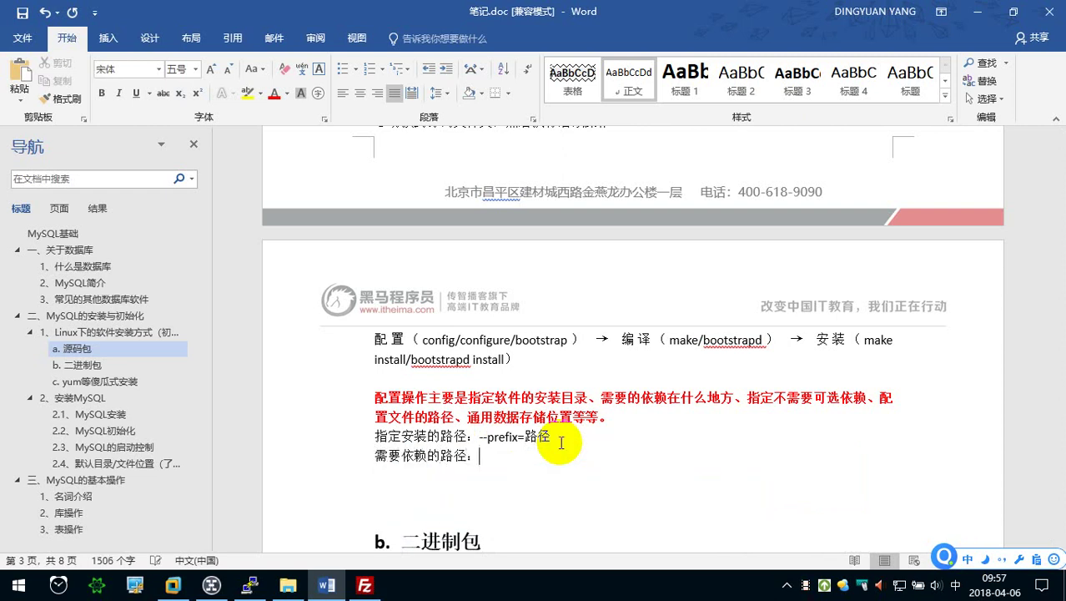
{"action": "type", "text": "--with"}
{"action": "key", "text": "Return"}
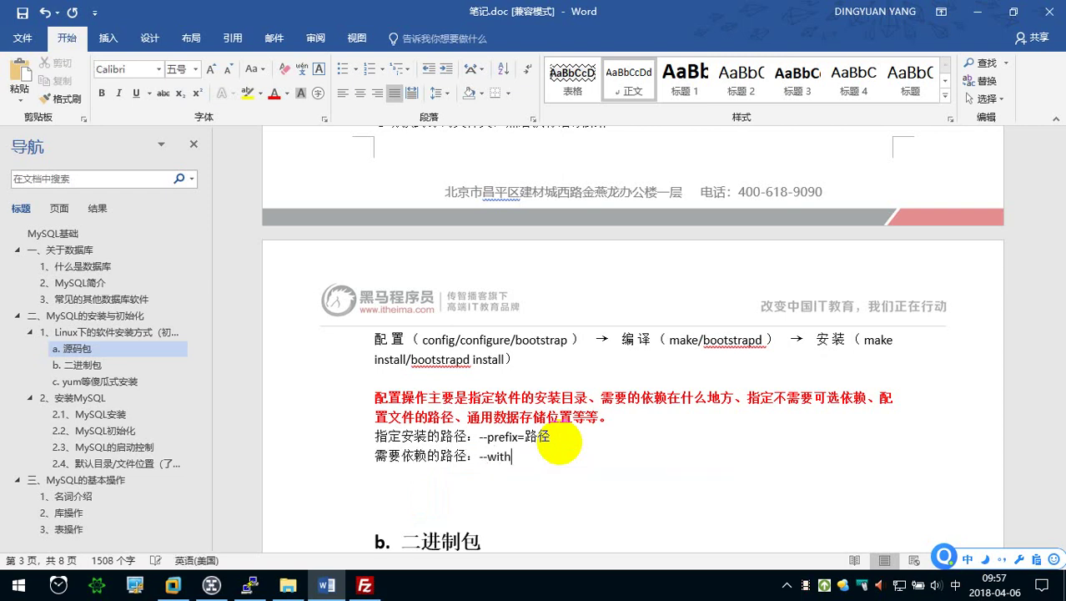
{"action": "type", "text": "-"}
{"action": "key", "text": "shift"}
{"action": "type", "text": "p"}
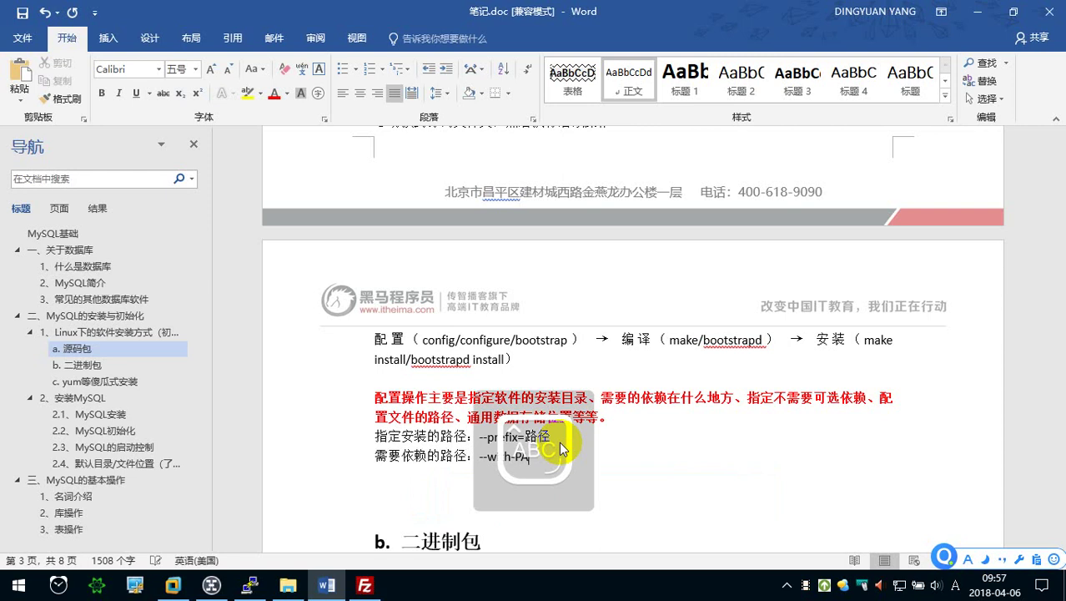
{"action": "type", "text": "AGE"}
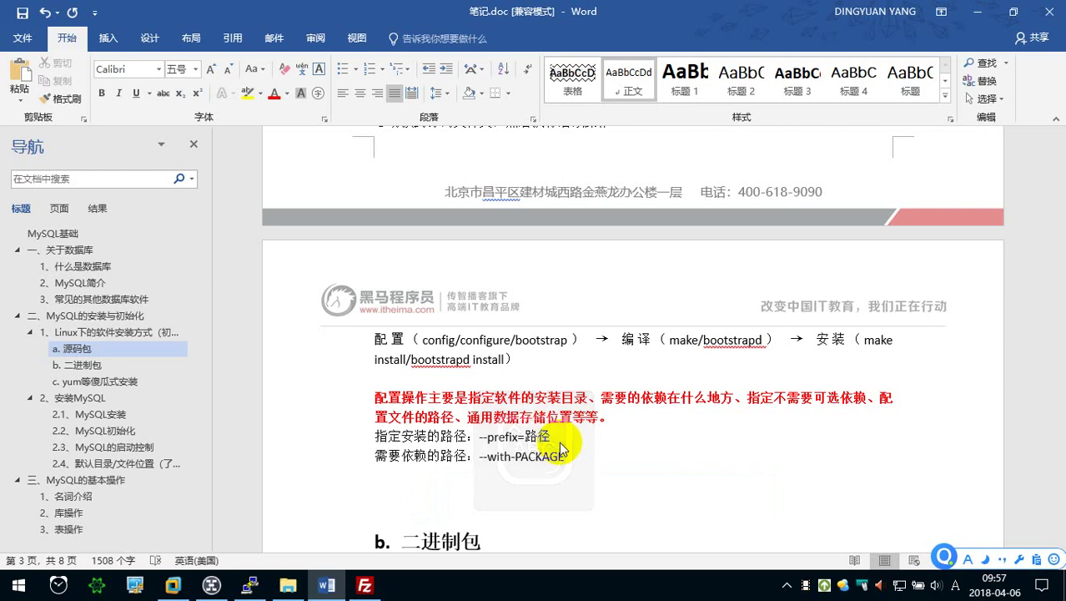
{"action": "scroll", "coordinate": [553, 403], "scroll_direction": "down", "scroll_amount": 3}
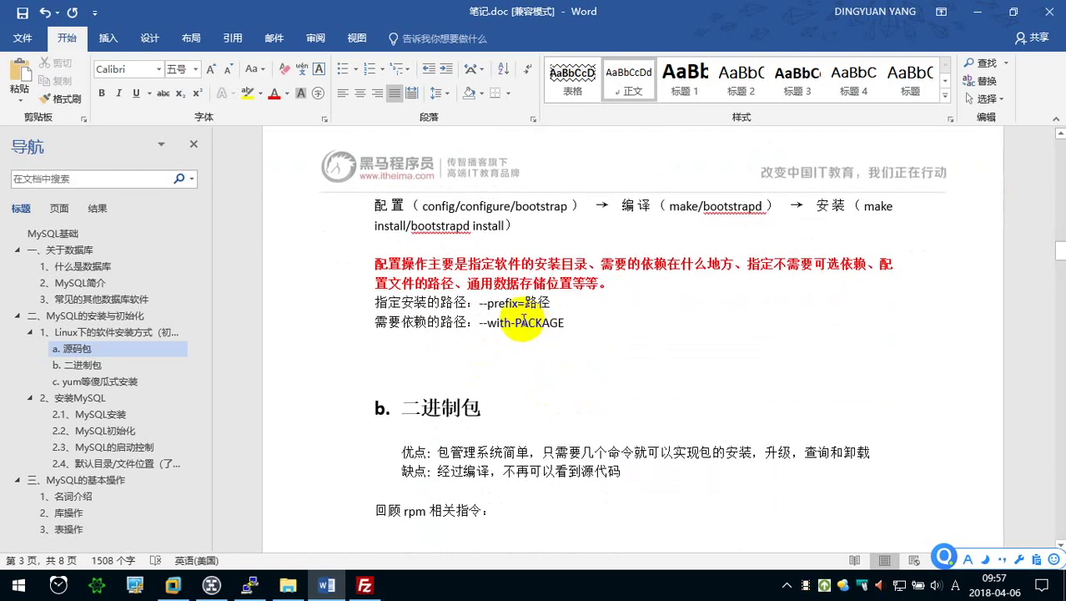
{"action": "key", "text": "shift"}
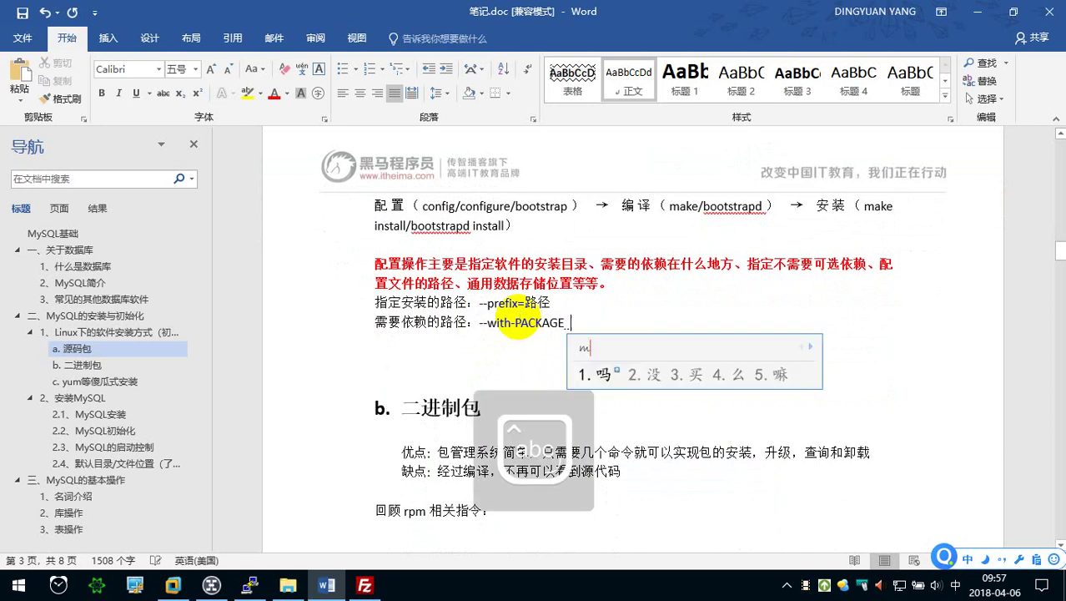
{"action": "type", "text": "名="}
{"action": "type", "text": "包s"}
{"action": "type", "text": "所在的路径"}
Start the next line with 不需要依赖.
{"action": "key", "text": "Return"}
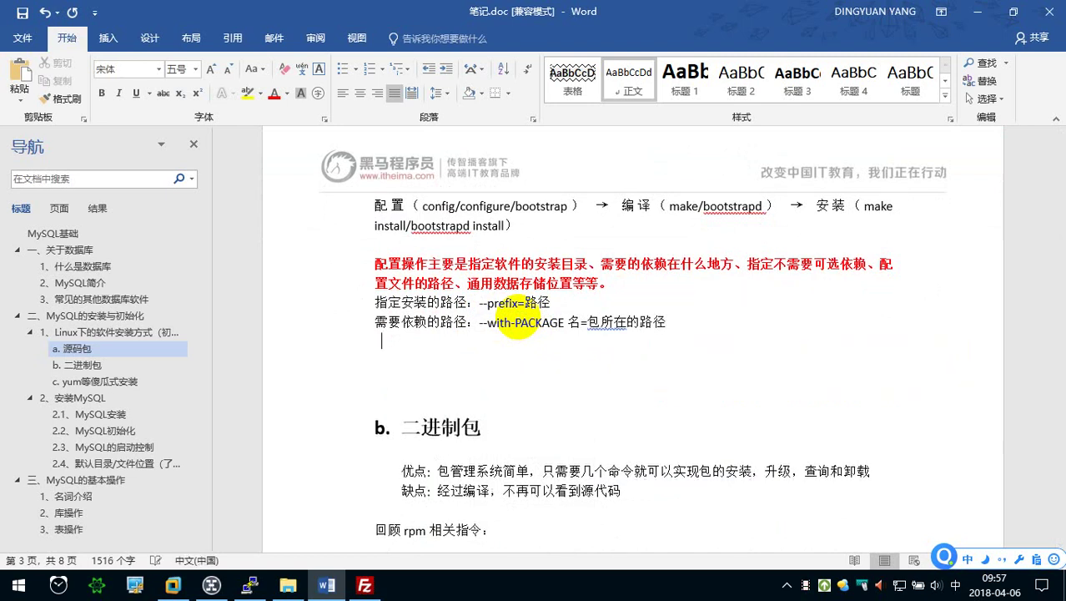
{"action": "type", "text": "x"}
{"action": "key", "text": "BackSpace"}
{"action": "type", "text": "b"}
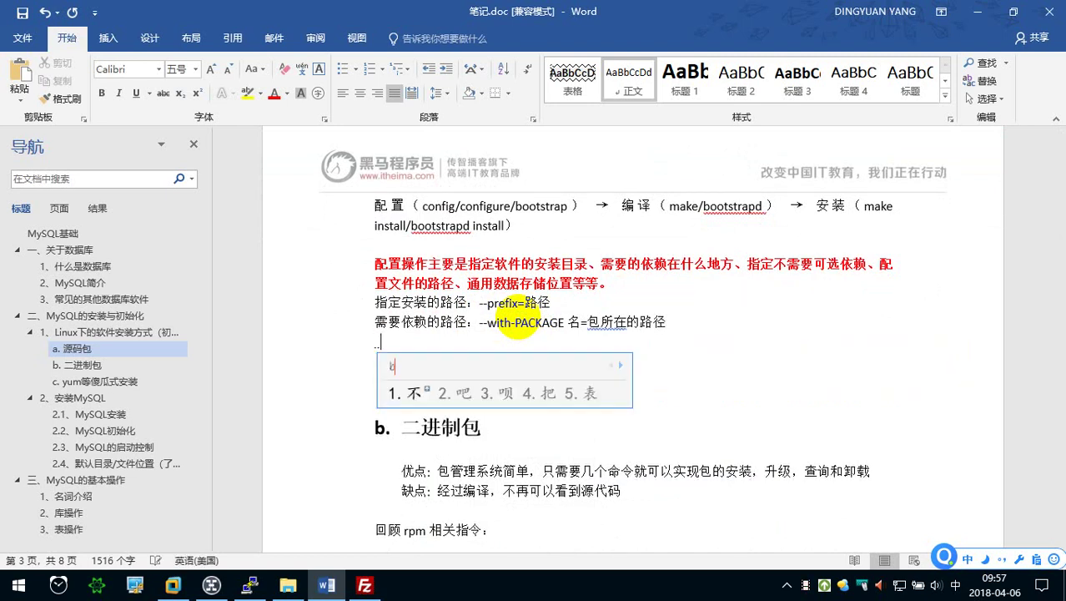
{"action": "type", "text": "uxuyao"}
{"action": "key", "text": "space"}
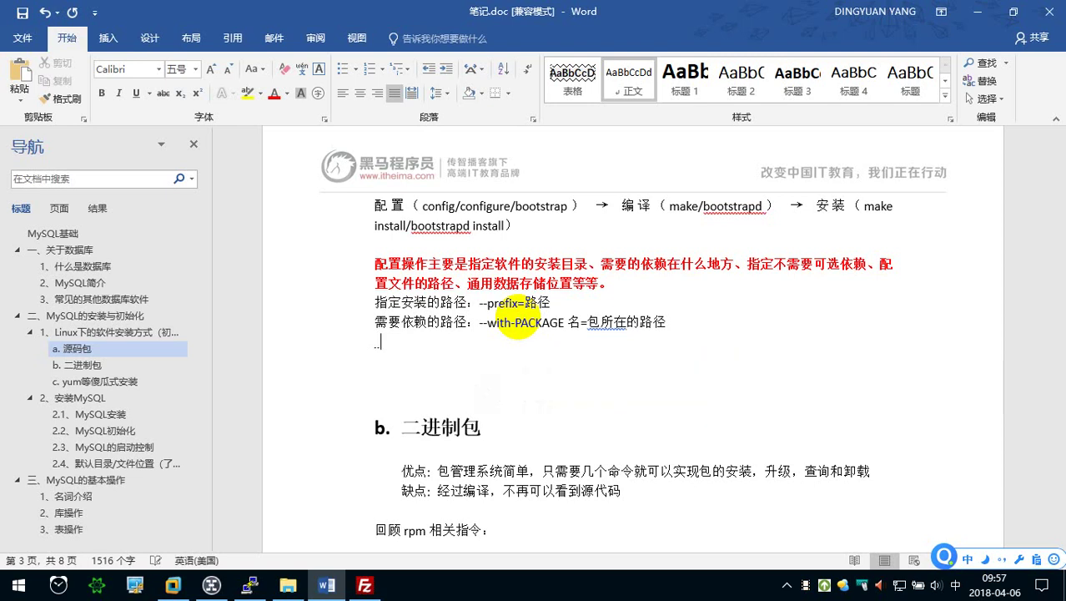
{"action": "type", "text": "yilai"}
{"action": "key", "text": "space"}
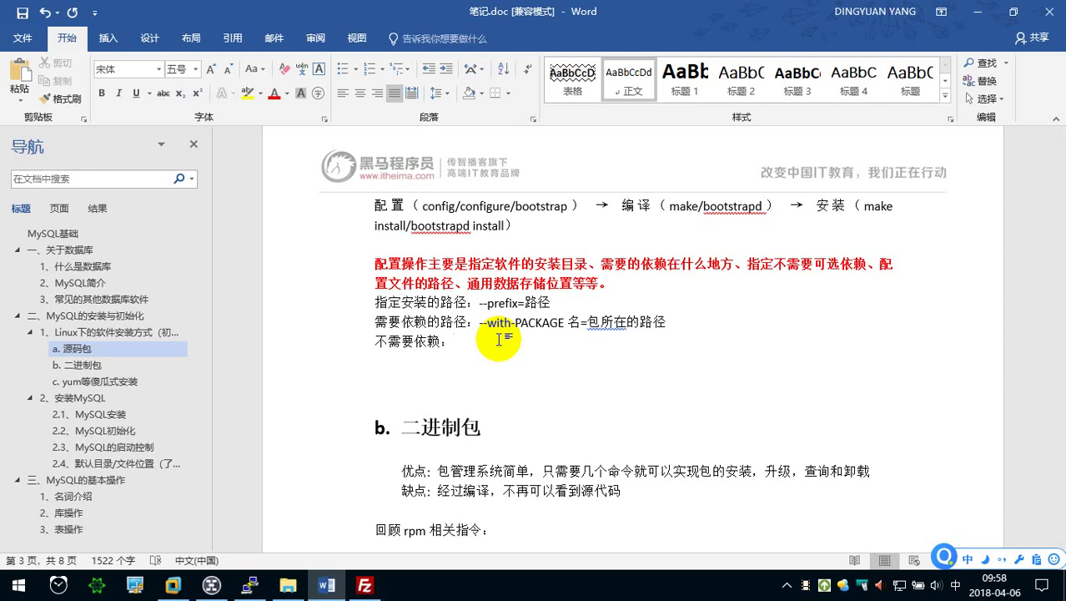
Complete the line as 不需要依赖：--without-PACHAGE 名.
{"action": "type", "text": "--wit"}
{"action": "key", "text": "Return"}
{"action": "type", "text": "out"}
{"action": "key", "text": "Return"}
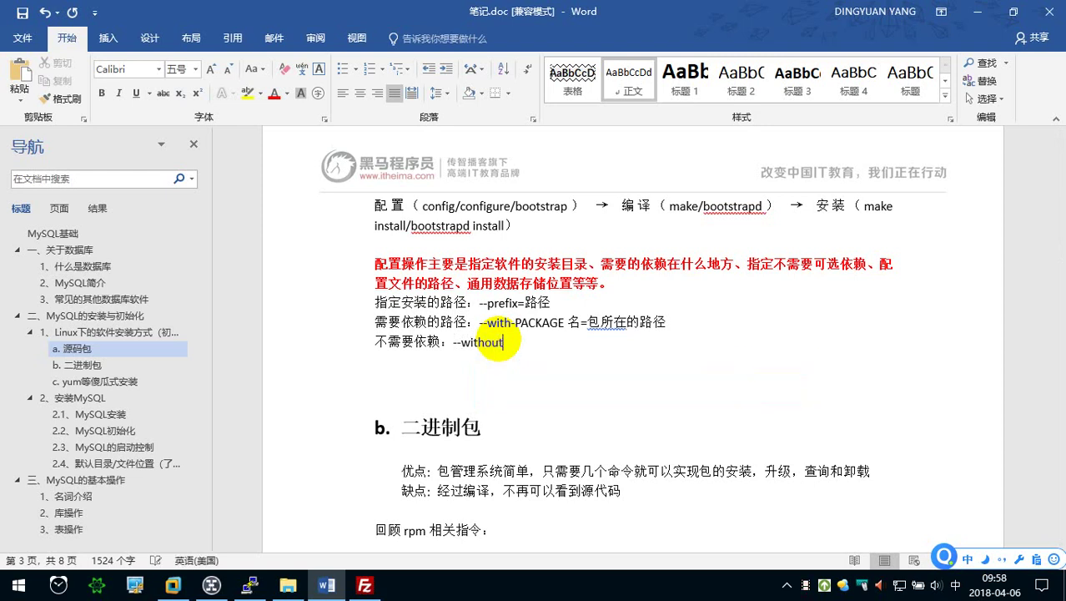
{"action": "key", "text": "Caps_Lock"}
{"action": "type", "text": "PACHAGE"}
{"action": "key", "text": "Caps_Lock"}
{"action": "type", "text": "ming"}
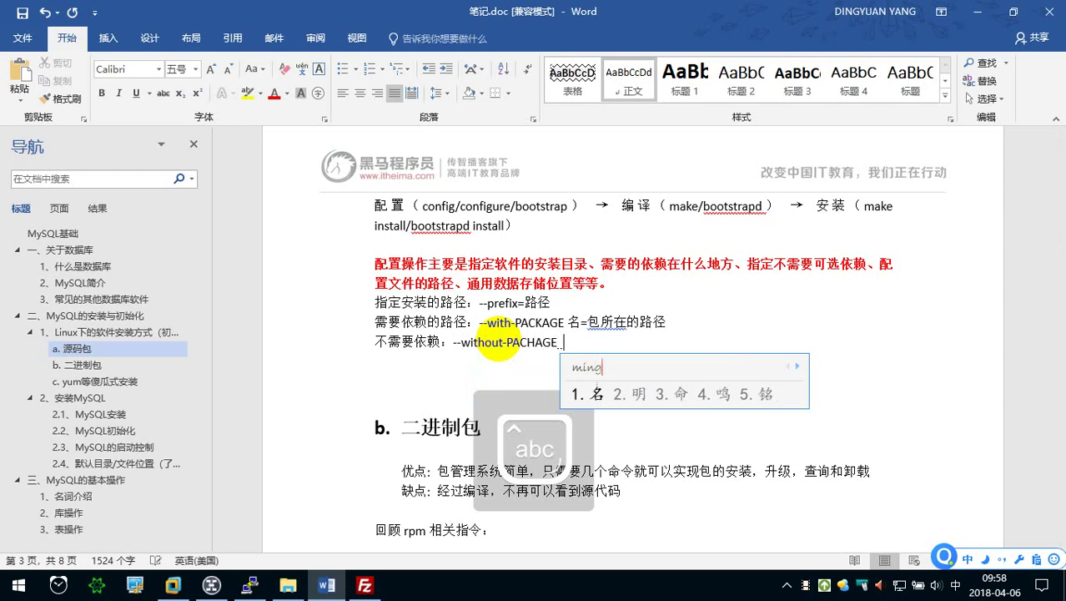
{"action": "key", "text": "space"}
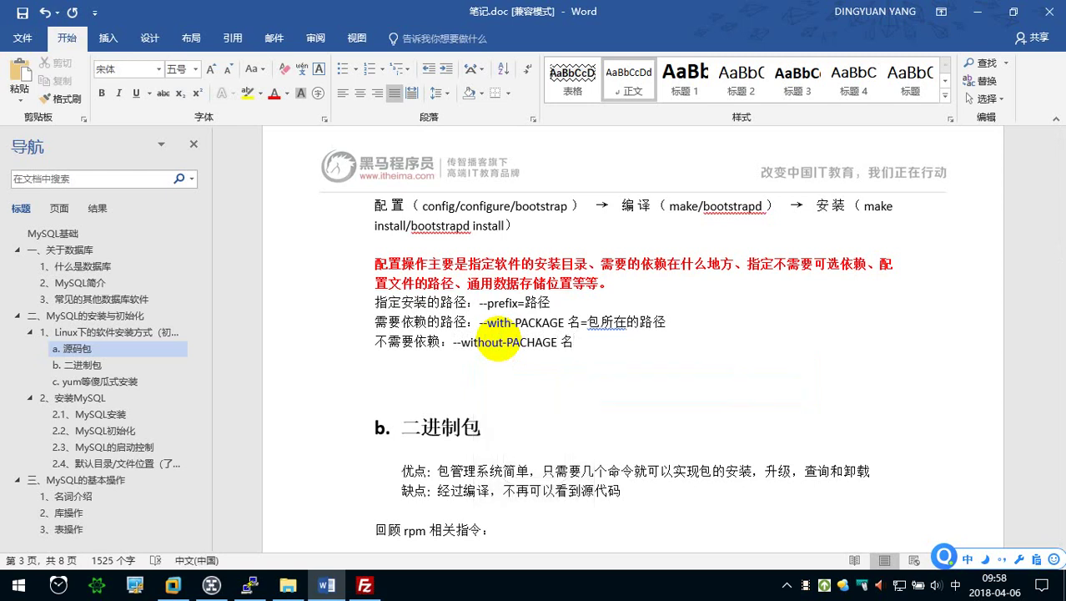
{"action": "key", "text": "Return"}
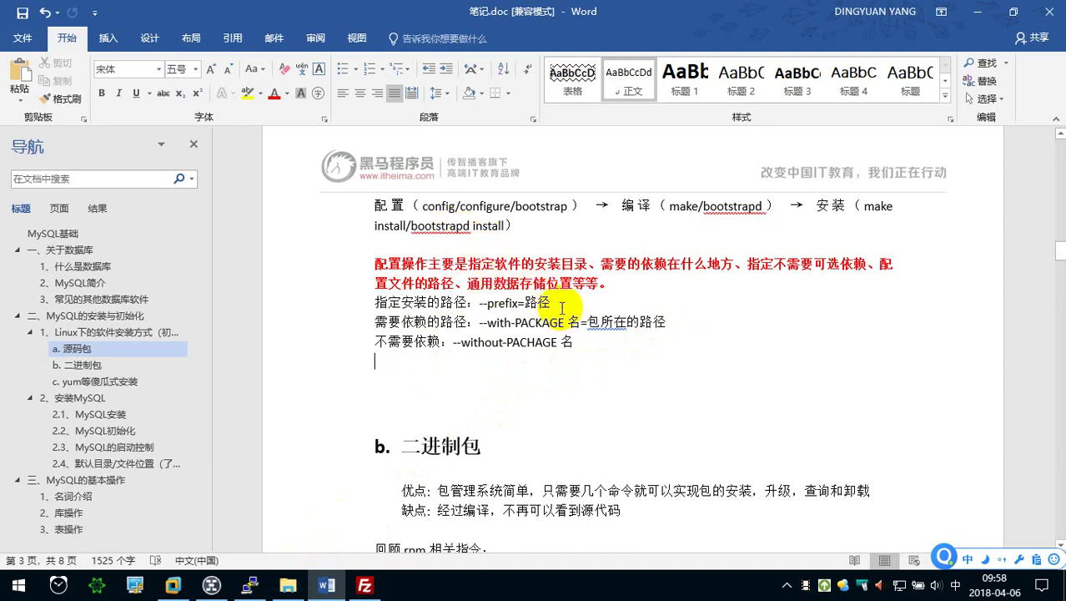
Review the three option lines, add an empty line below them, and return to PuTTY.
{"action": "left_click", "coordinate": [376, 322]}
{"action": "left_click_drag", "start_coordinate": [375, 322], "coordinate": [574, 343]}
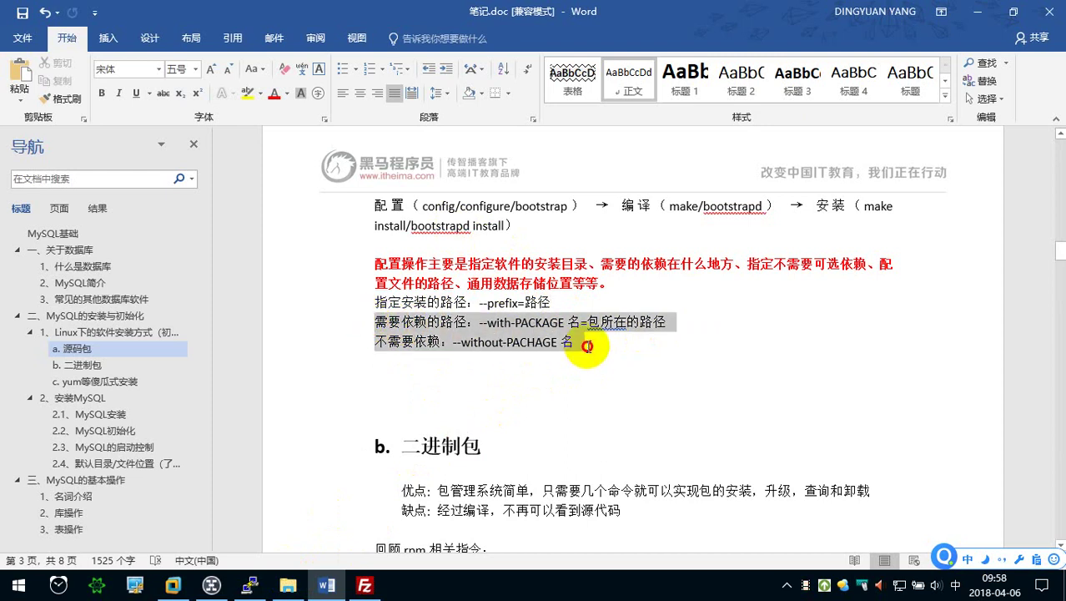
{"action": "key", "text": "Right"}
{"action": "left_click_drag", "start_coordinate": [552, 303], "coordinate": [375, 302]}
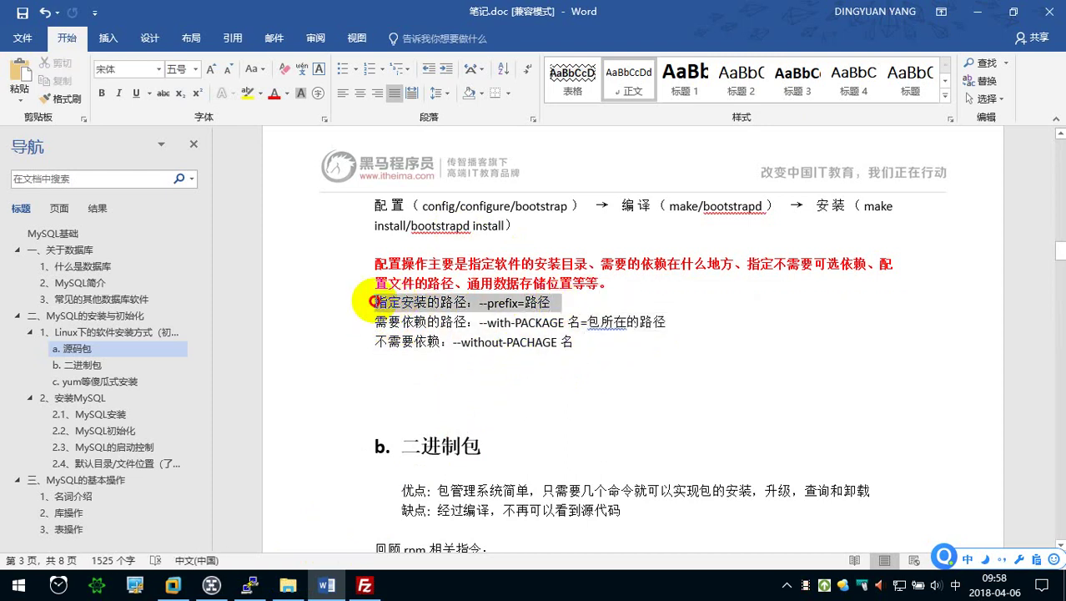
{"action": "left_click", "coordinate": [443, 341]}
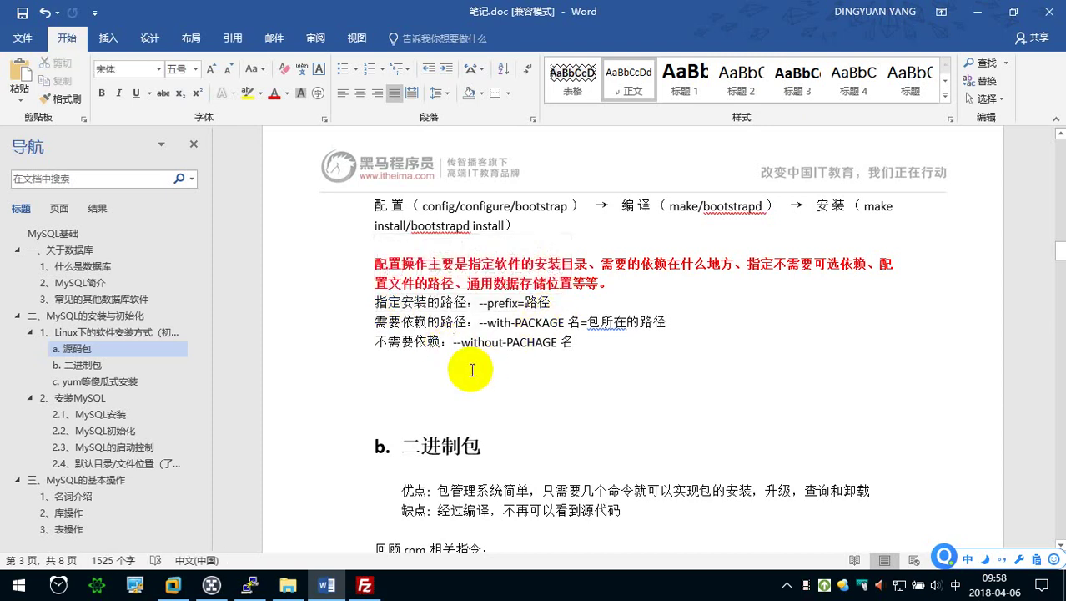
{"action": "key", "text": "Return"}
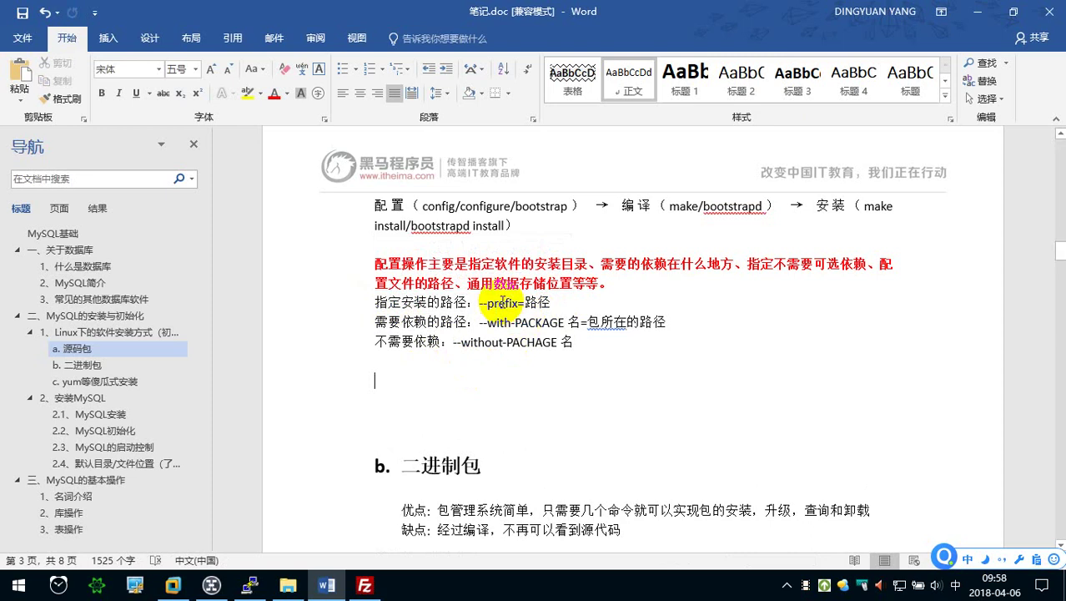
{"action": "left_click", "coordinate": [248, 586]}
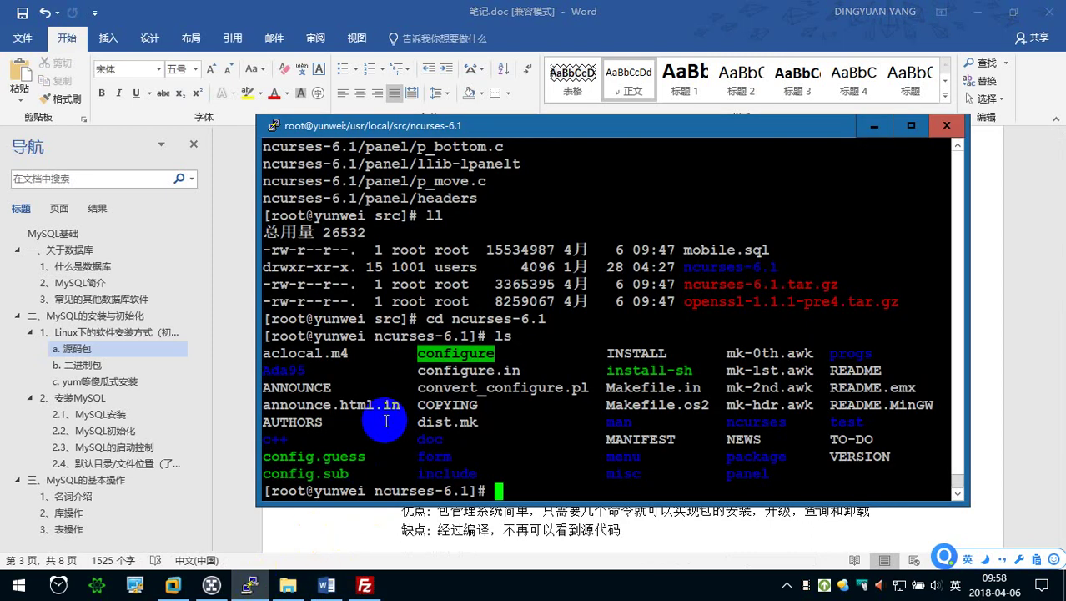
At the ncurses-6.1 prompt, enter ./configure --prefix=/usr/local/ncurses without running it.
{"action": "left_click", "coordinate": [425, 417]}
{"action": "type", "text": "./"}
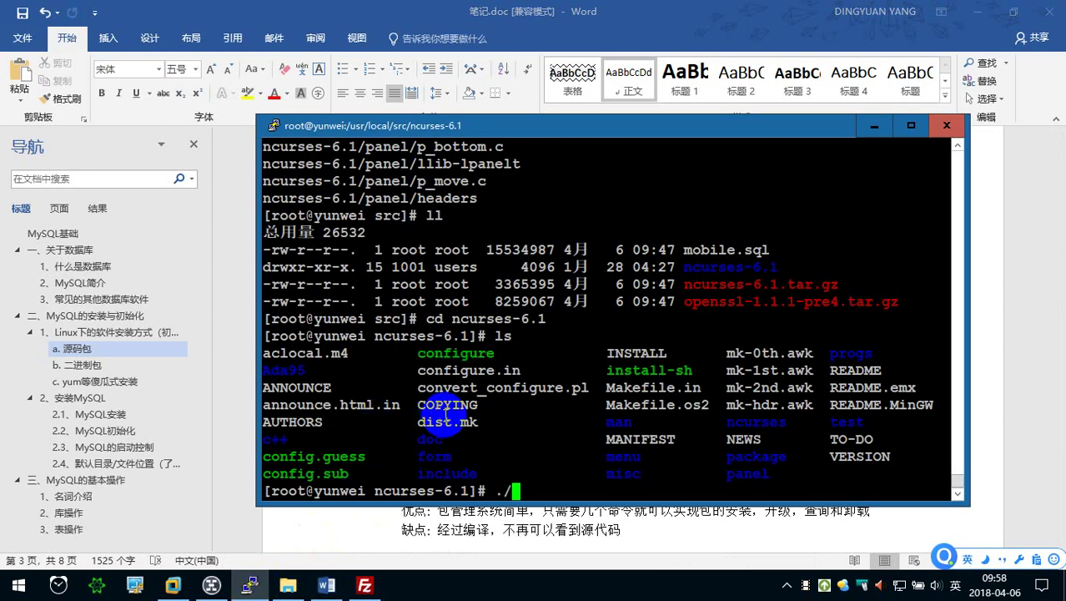
{"action": "type", "text": "config"}
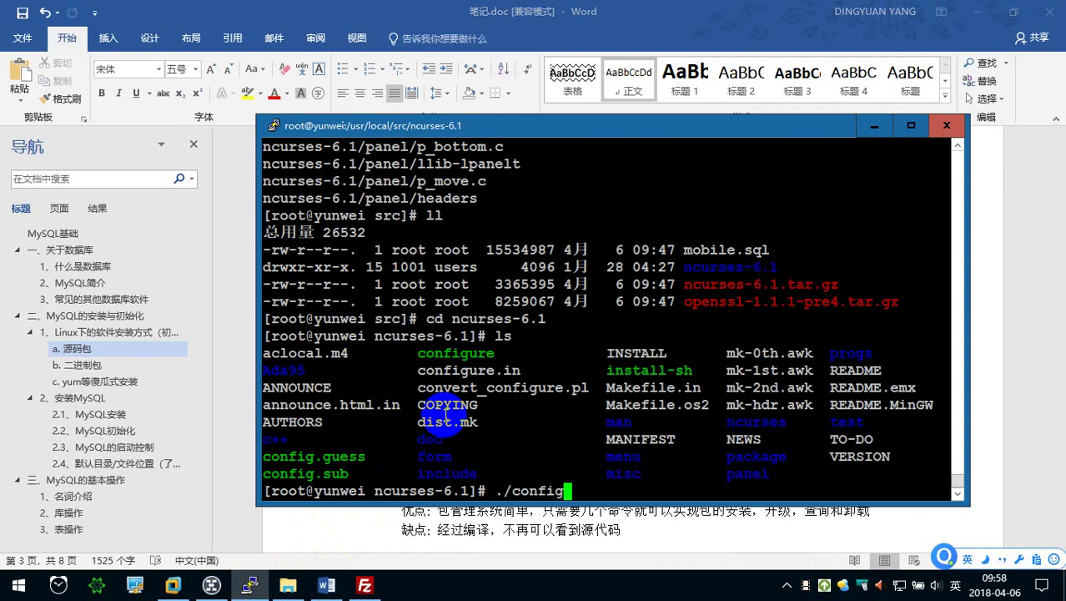
{"action": "key", "text": "BackSpace"}
{"action": "key", "text": "BackSpace"}
{"action": "key", "text": "BackSpace"}
{"action": "key", "text": "BackSpace"}
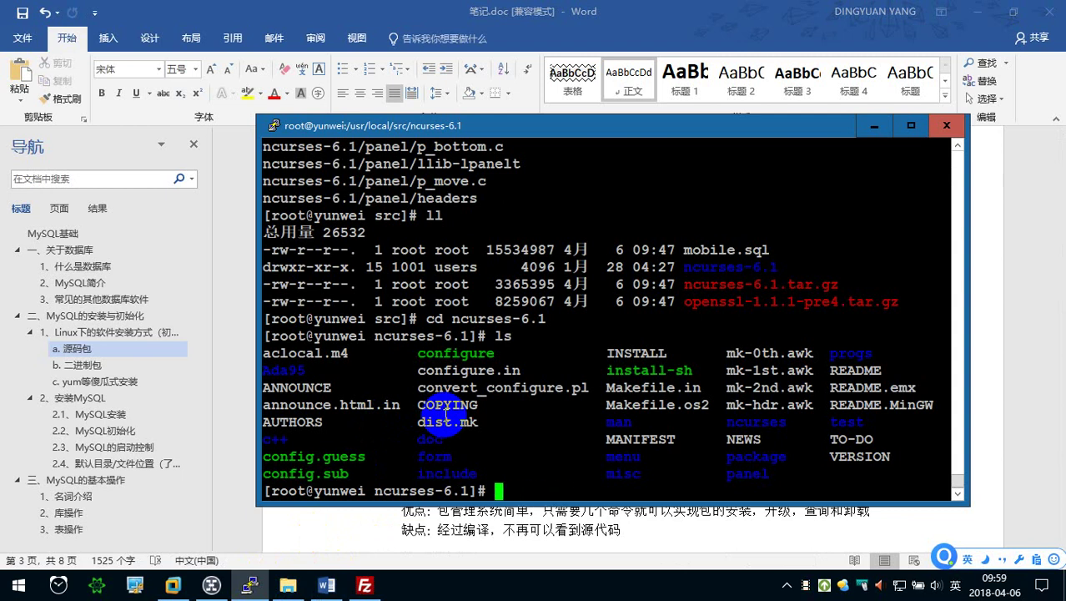
{"action": "type", "text": "configu"}
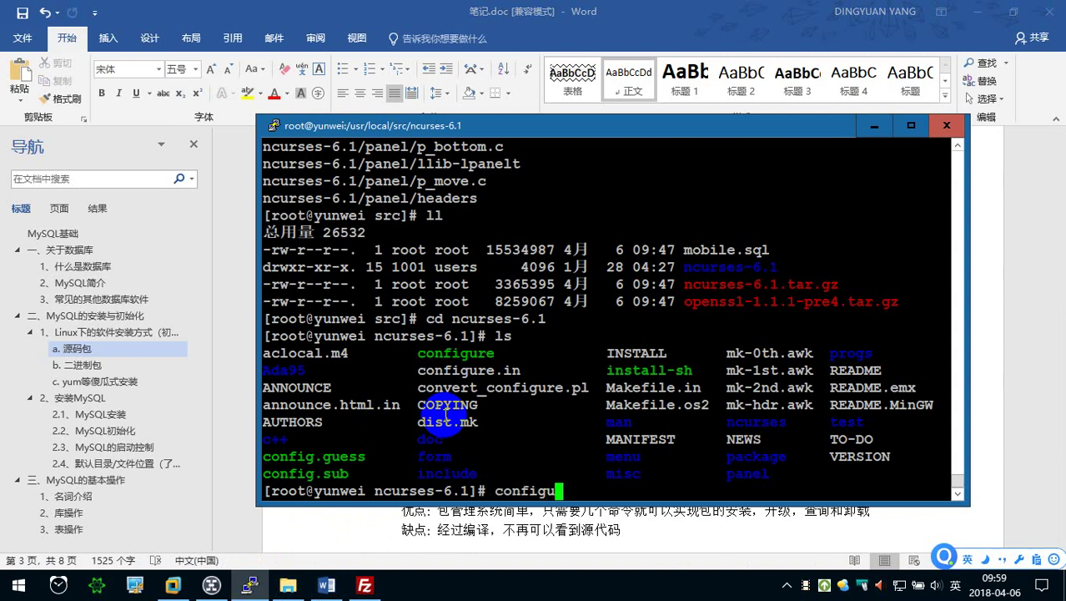
{"action": "type", "text": "re"}
{"action": "key", "text": "BackSpace"}
{"action": "key", "text": "BackSpace"}
{"action": "key", "text": "BackSpace"}
{"action": "key", "text": "BackSpace"}
{"action": "key", "text": "BackSpace"}
{"action": "type", "text": "./co"}
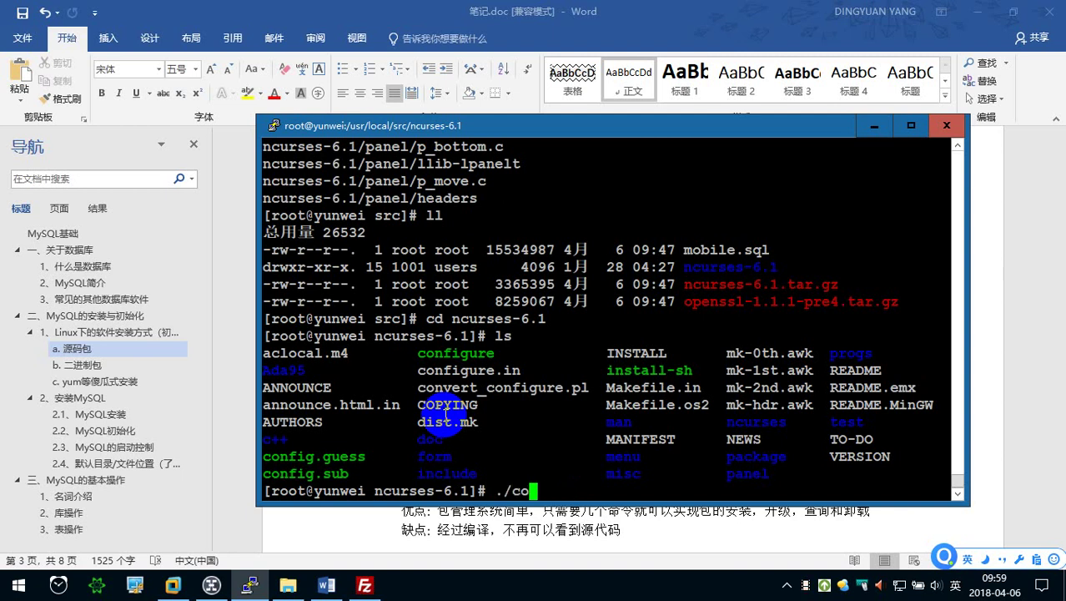
{"action": "type", "text": "nfigure "}
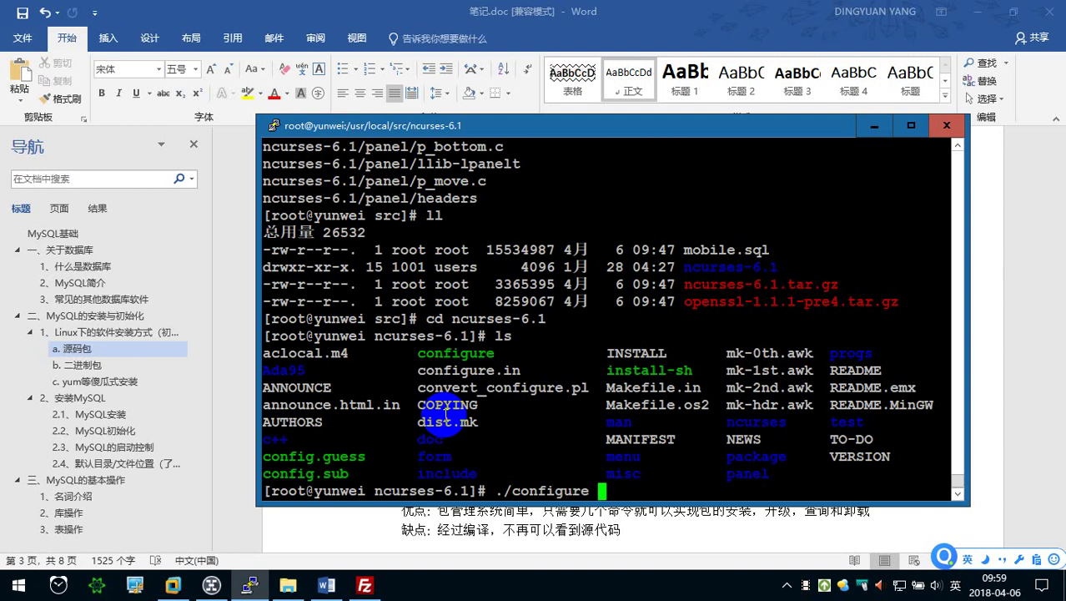
{"action": "type", "text": "--prefix"}
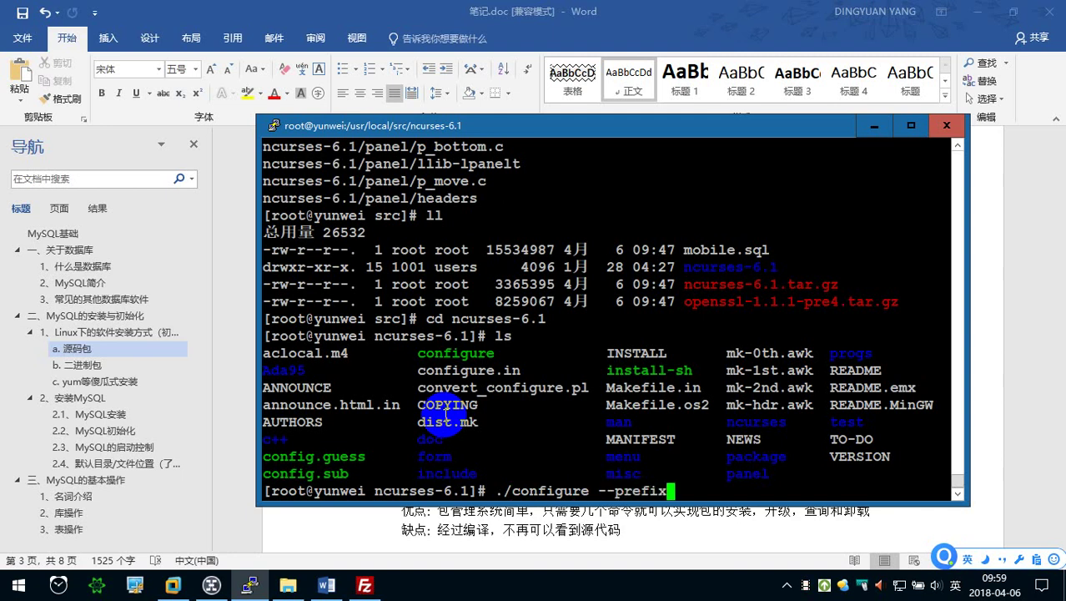
{"action": "type", "text": "=/"}
{"action": "type", "text": "usr/"}
{"action": "type", "text": "local/"}
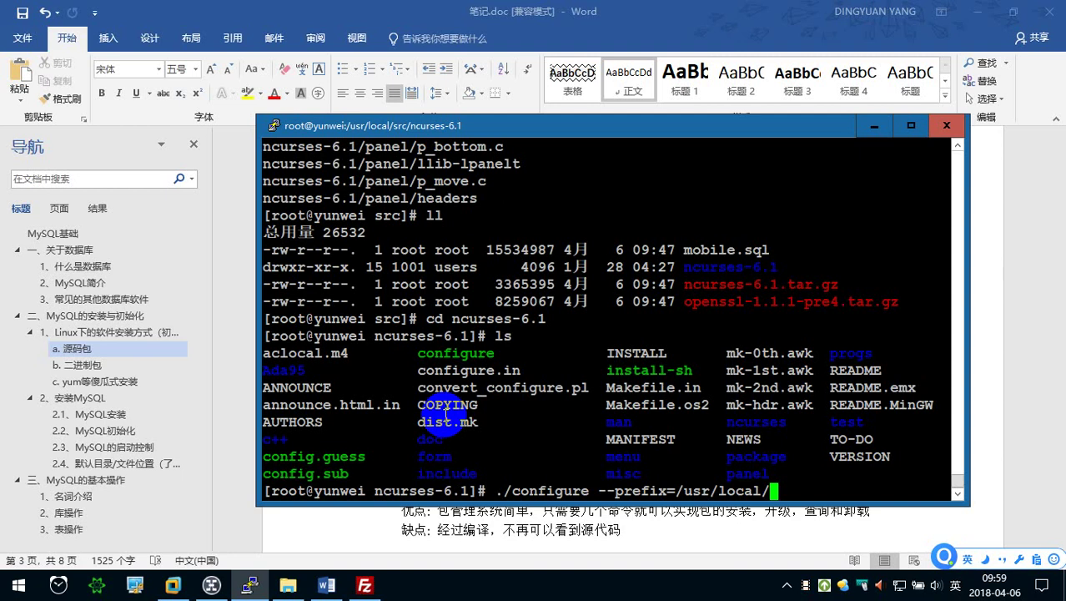
{"action": "type", "text": "ncurses"}
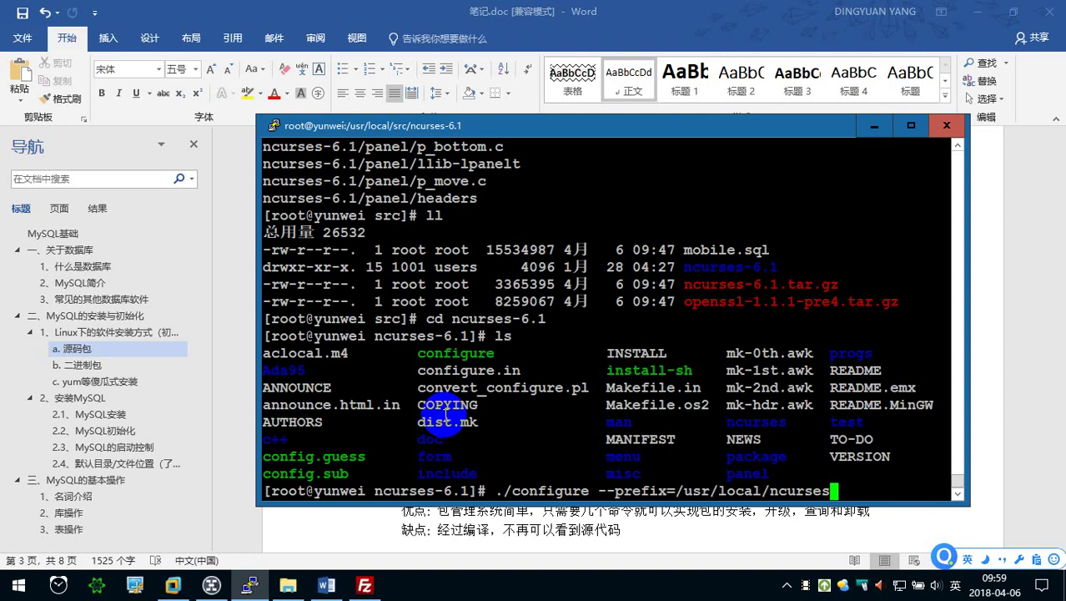
Look at the ncurses-6.1.tar.gz archive in File Explorer, then minimize the folder window.
{"action": "left_click", "coordinate": [287, 585]}
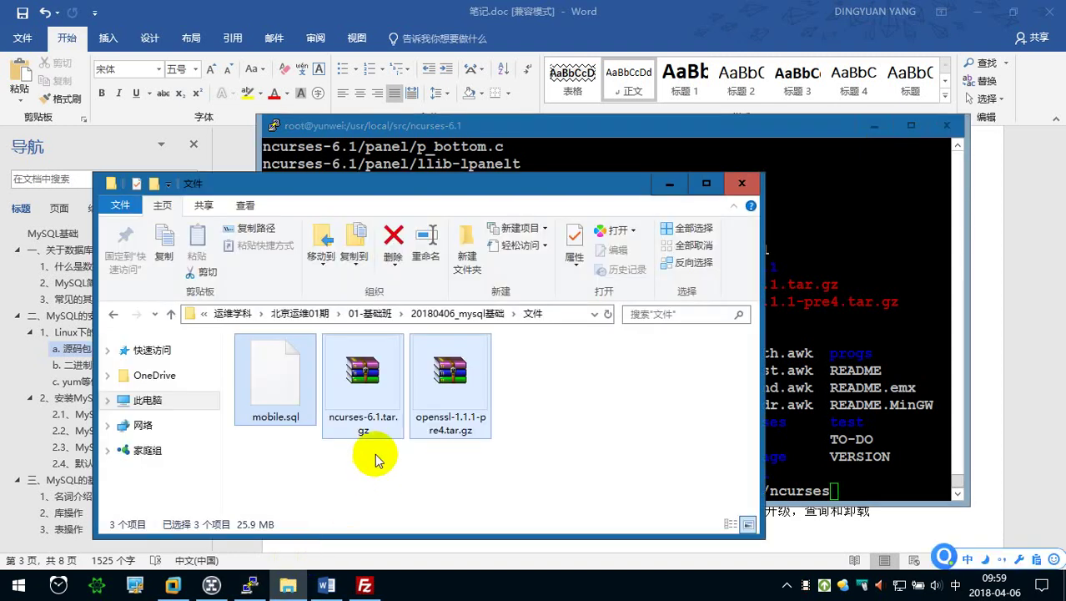
{"action": "left_click", "coordinate": [364, 392]}
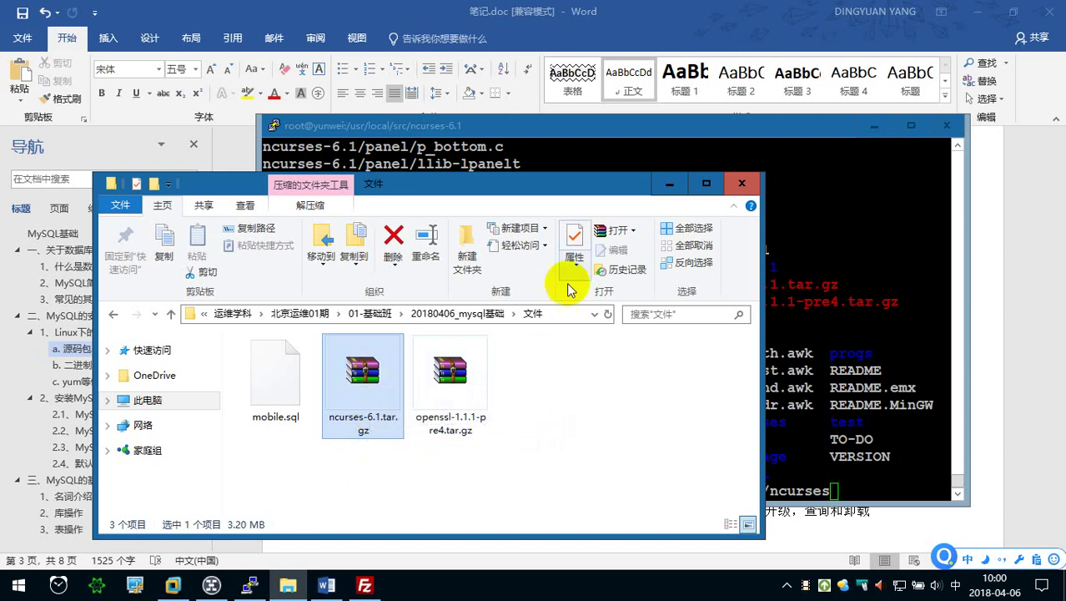
{"action": "left_click", "coordinate": [669, 183]}
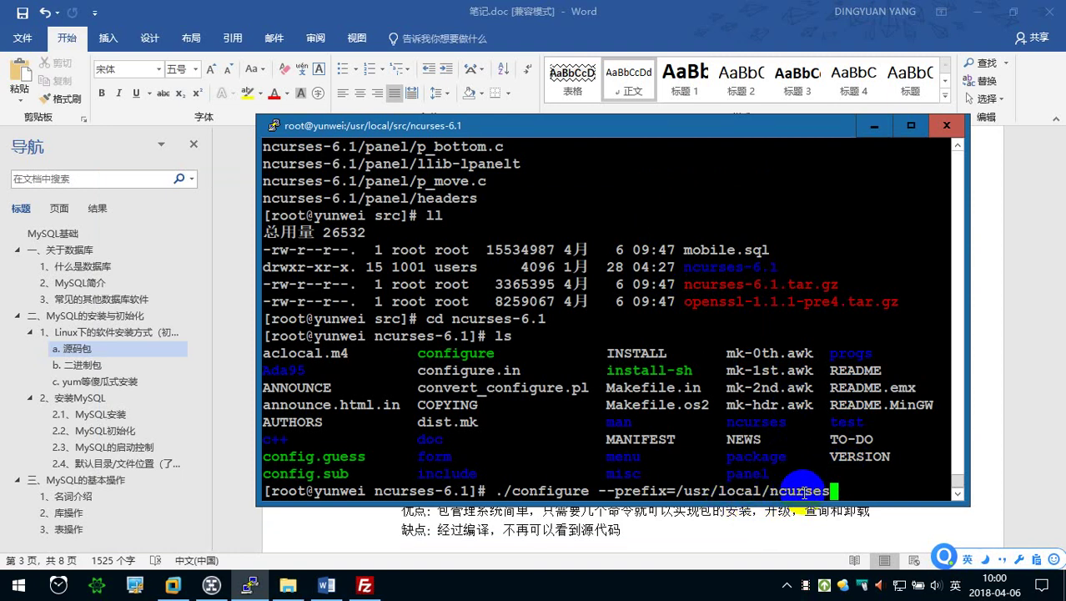
Copy the configure command from PuTTY into the Word notes on its own line, then return to PuTTY.
{"action": "left_click_drag", "start_coordinate": [480, 490], "coordinate": [832, 491]}
{"action": "key", "text": "ctrl+c"}
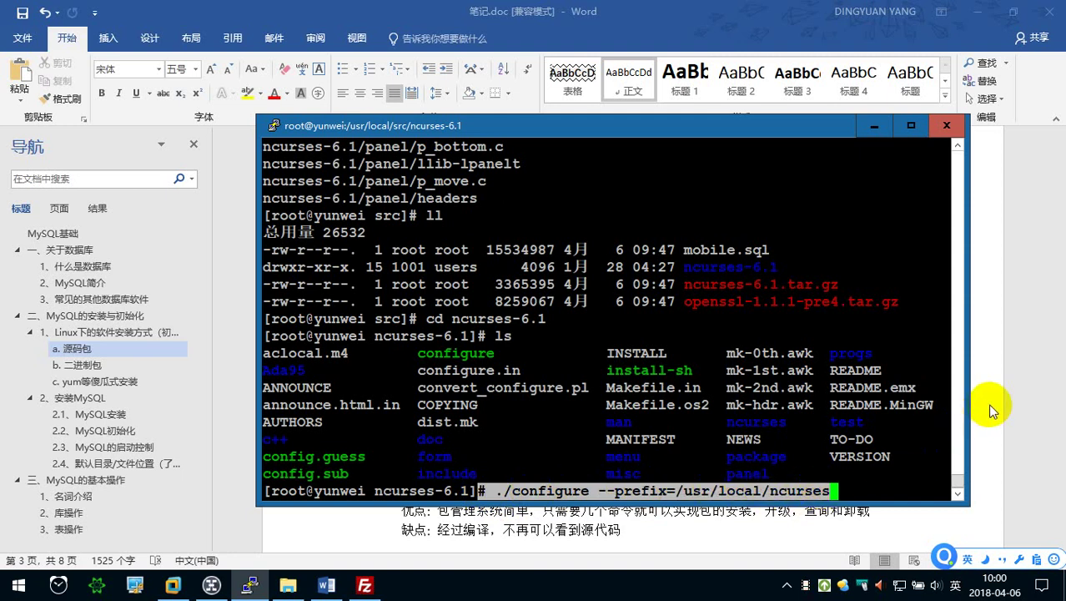
{"action": "left_click", "coordinate": [991, 410]}
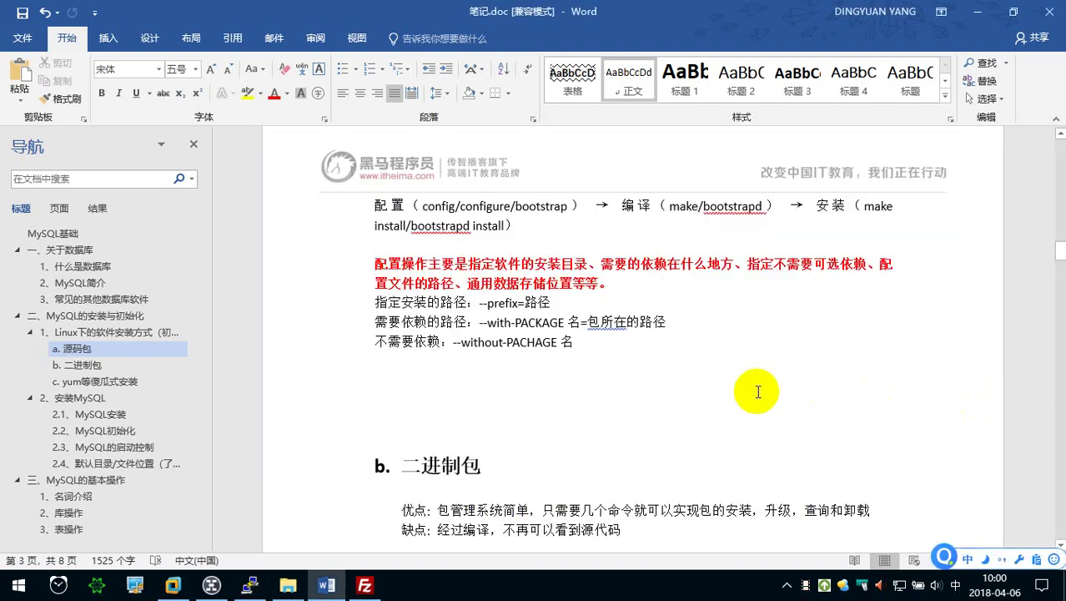
{"action": "key", "text": "ctrl+v"}
{"action": "key", "text": "Return"}
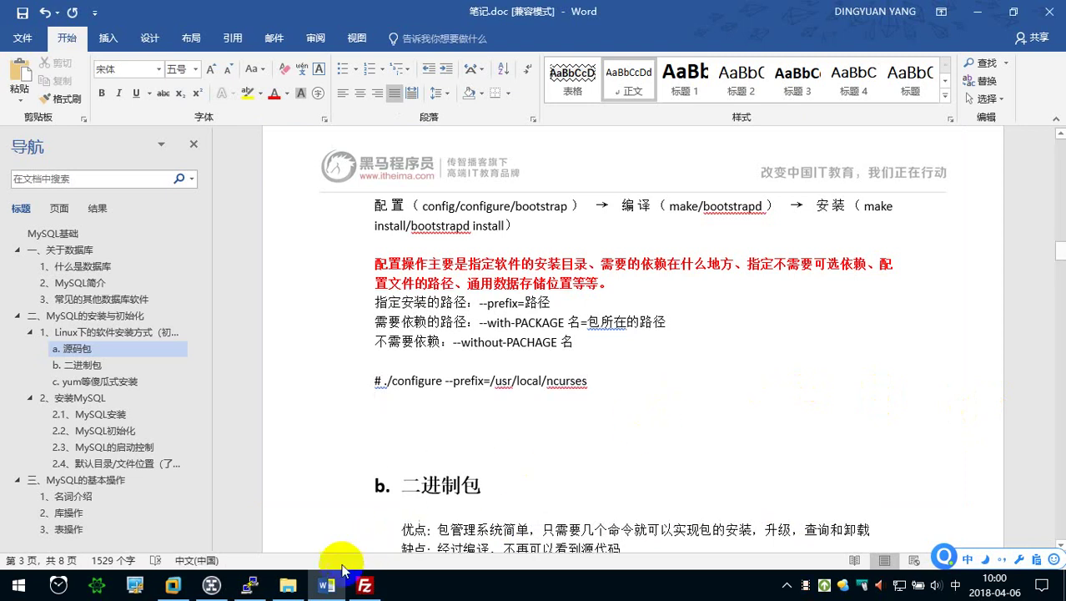
{"action": "left_click", "coordinate": [250, 584]}
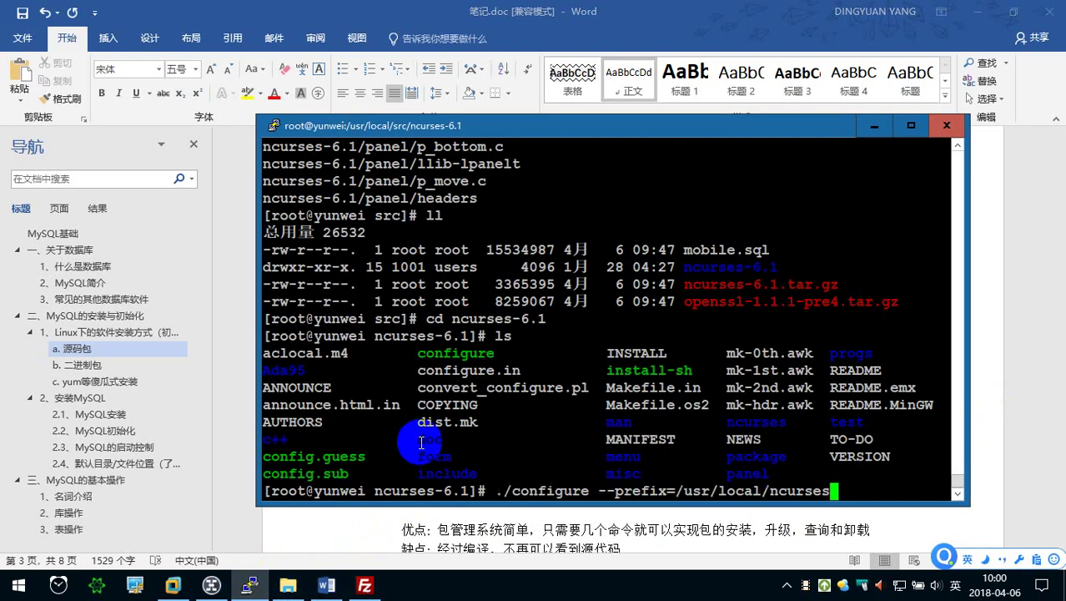
Run configure and highlight the bin directory and /usr/local/ncurses/ path in its summary.
{"action": "key", "text": "Return"}
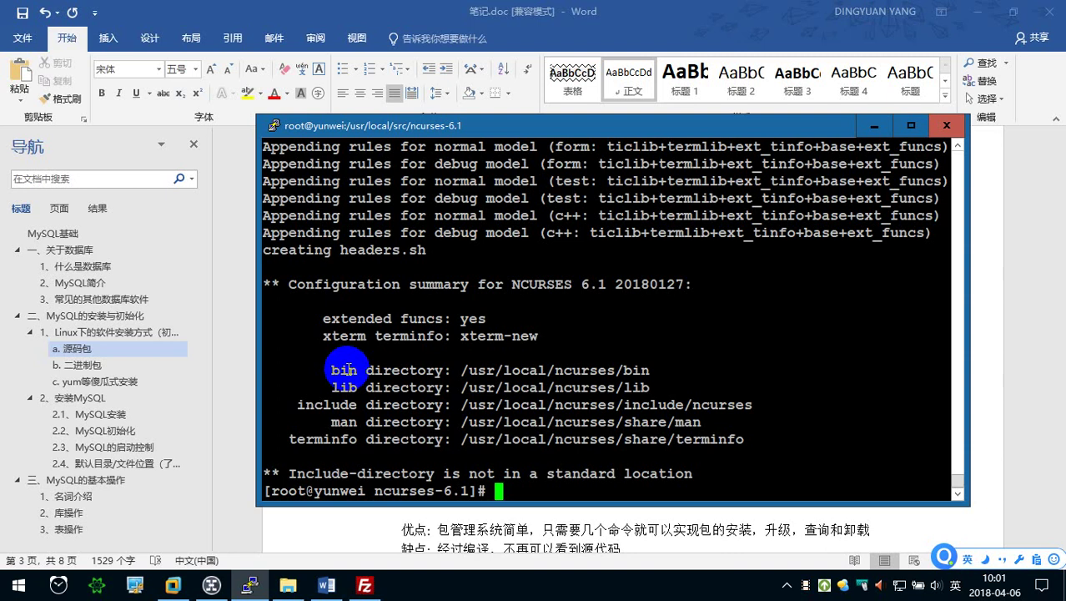
{"action": "double_click", "coordinate": [346, 369]}
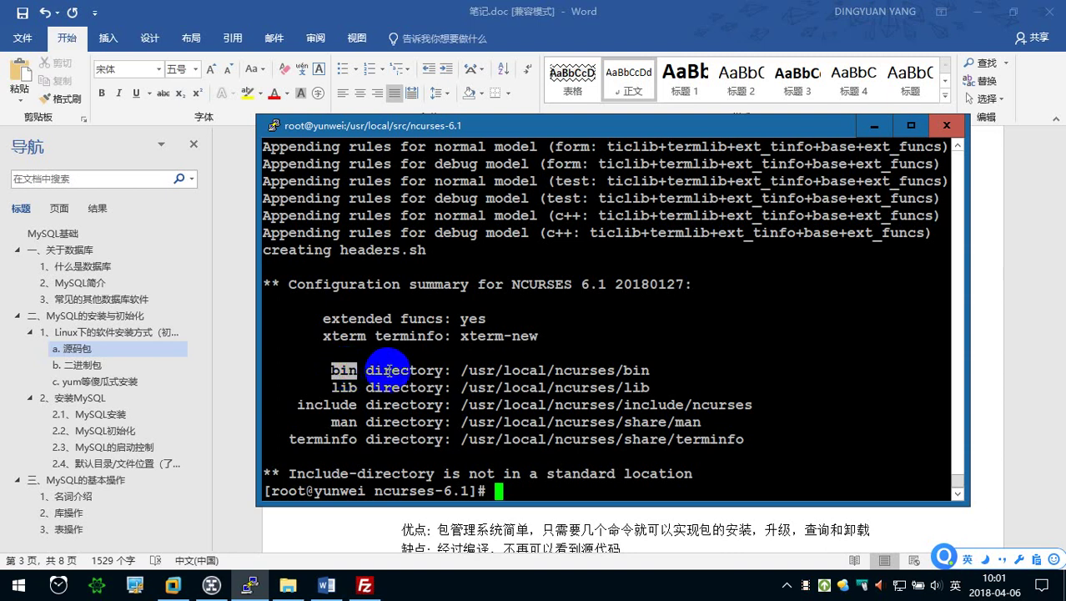
{"action": "left_click", "coordinate": [472, 370]}
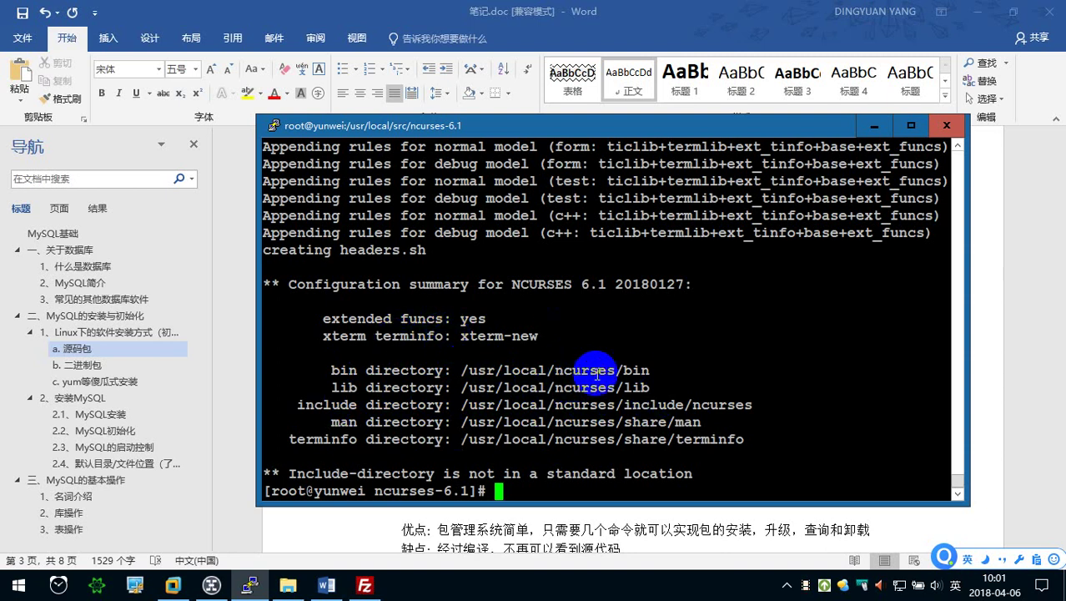
{"action": "left_click_drag", "start_coordinate": [623, 370], "coordinate": [453, 370]}
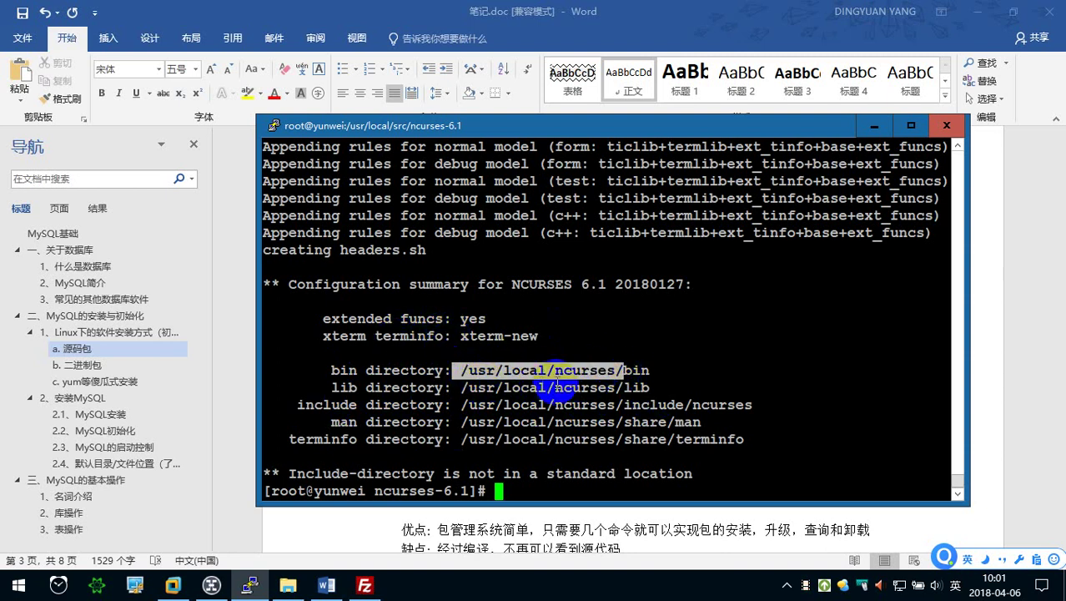
{"action": "left_click", "coordinate": [552, 460]}
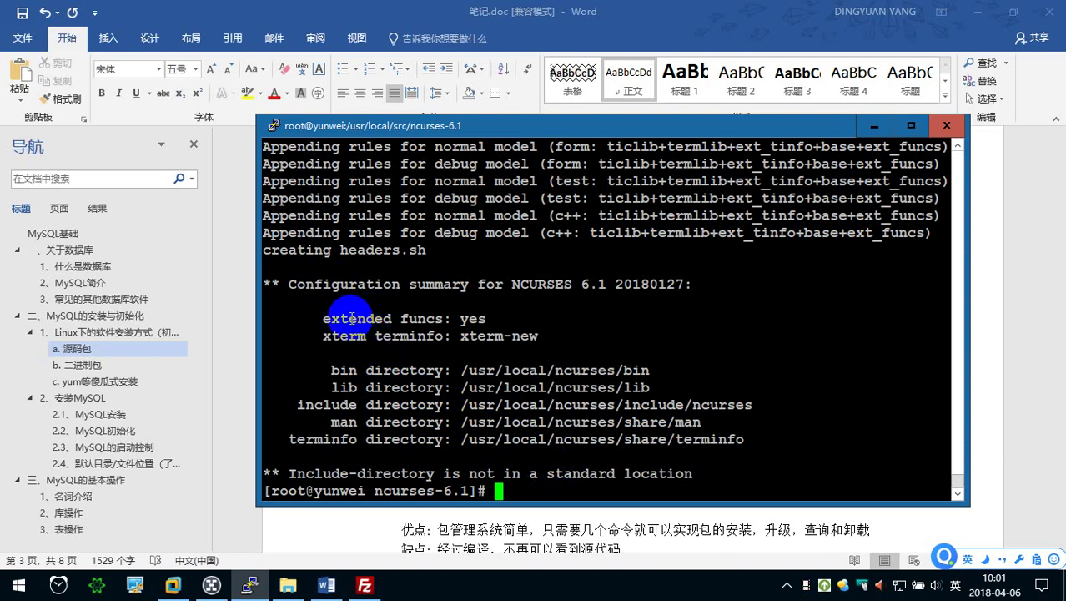
Take a screenshot of the configuration summary area.
{"action": "key", "text": "ctrl+alt+a"}
{"action": "mouse_move", "coordinate": [263, 269]}
{"action": "left_mouse_down"}
{"action": "mouse_move", "coordinate": [517, 387]}
{"action": "mouse_move", "coordinate": [780, 452]}
{"action": "left_mouse_up"}
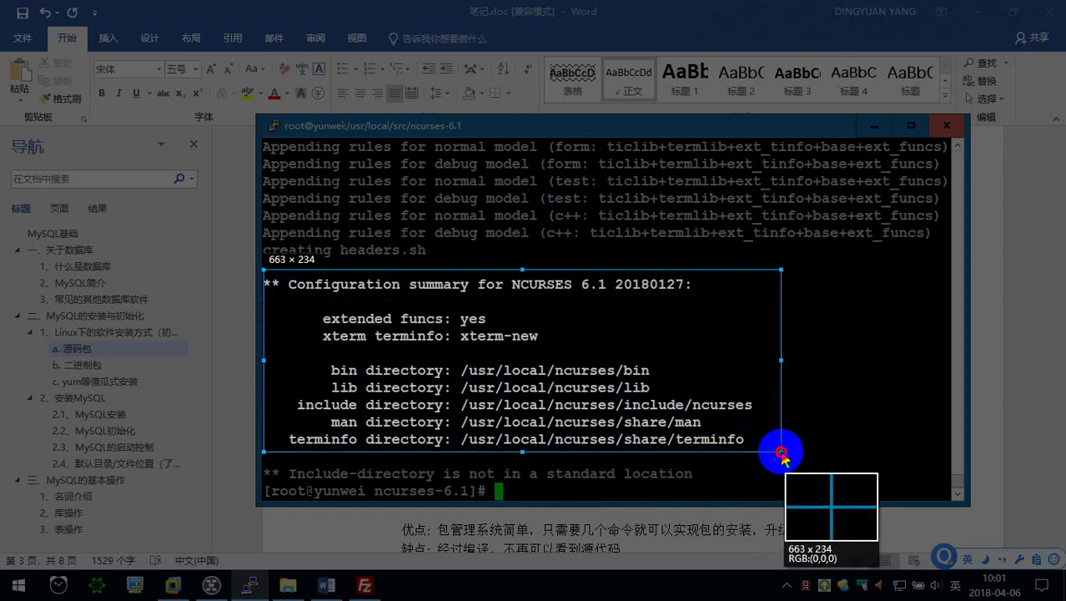
{"action": "double_click", "coordinate": [757, 450]}
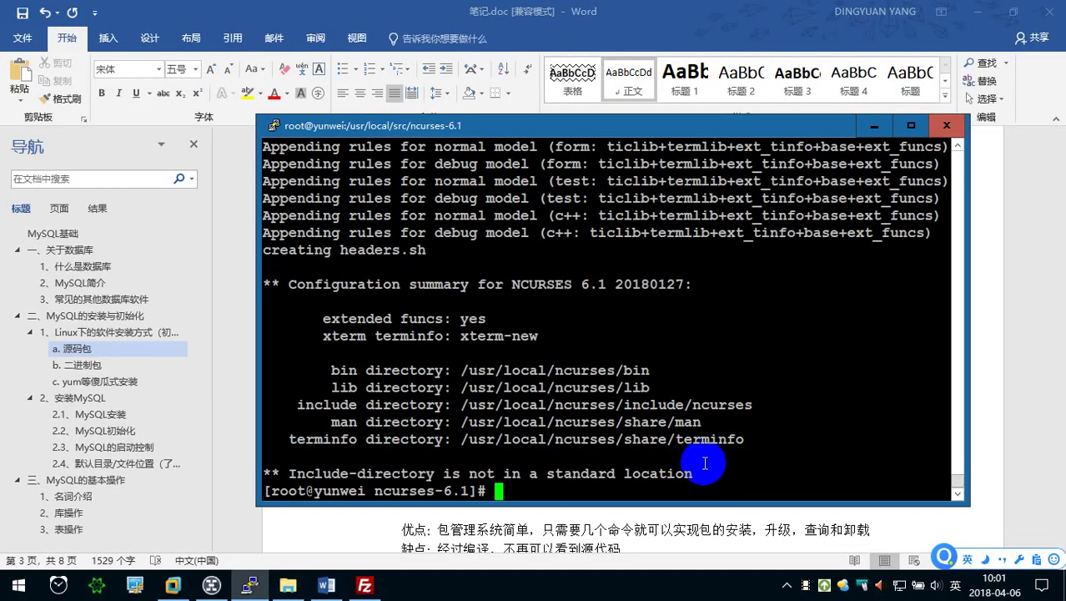
Paste the configuration summary screenshot into the Word notes.
{"action": "left_click", "coordinate": [994, 410]}
{"action": "key", "text": "ctrl+v"}
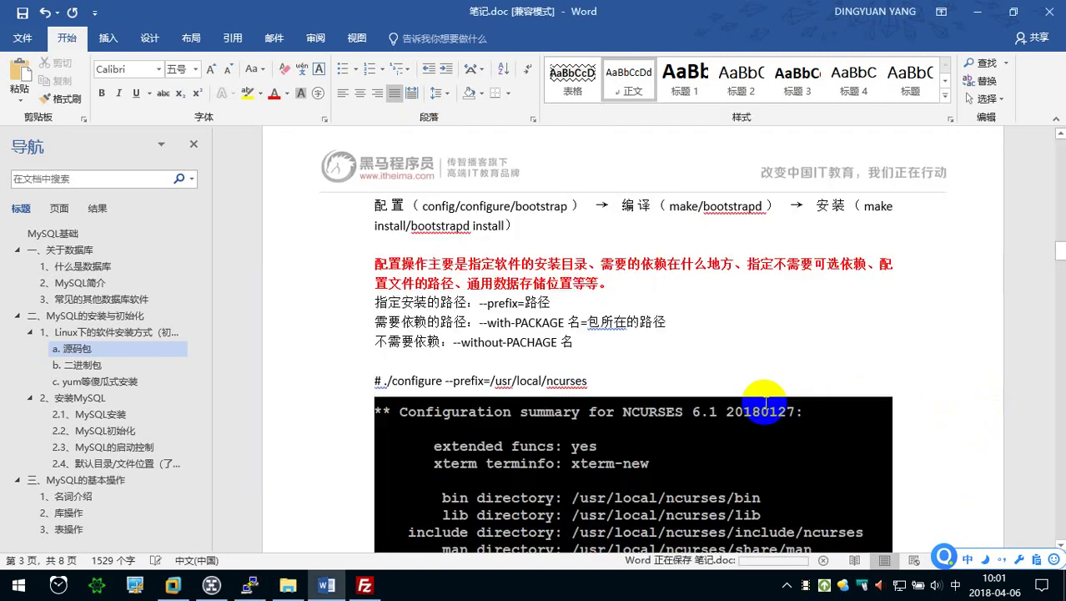
{"action": "scroll", "coordinate": [537, 355], "scroll_direction": "down", "scroll_amount": 2}
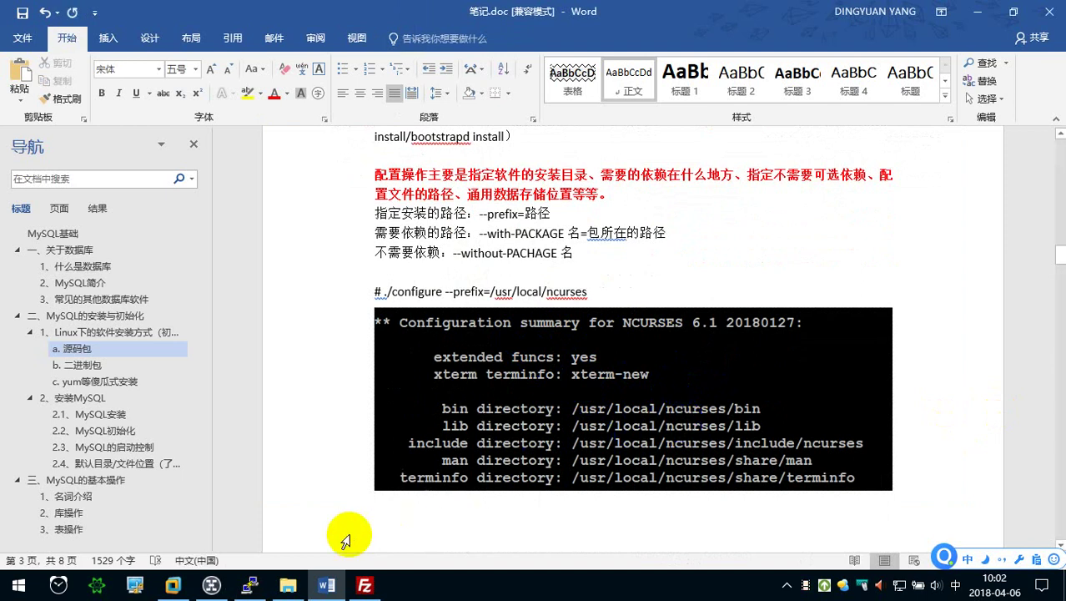
{"action": "scroll", "coordinate": [666, 268], "scroll_direction": "up", "scroll_amount": 3}
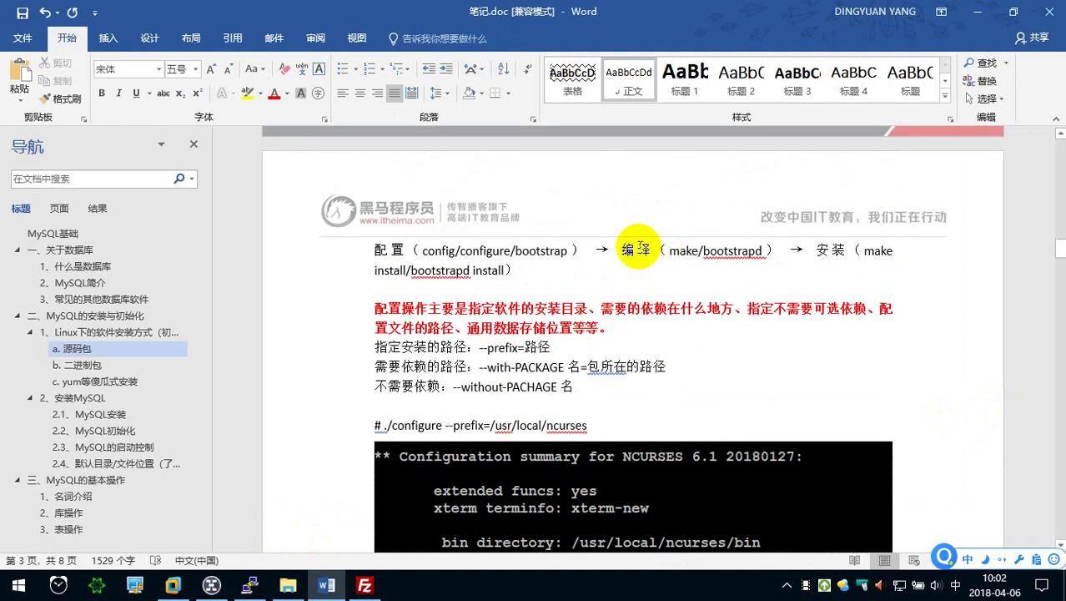
Make the configure → compile → install line bold, then return to PuTTY.
{"action": "left_click_drag", "start_coordinate": [373, 248], "coordinate": [518, 265]}
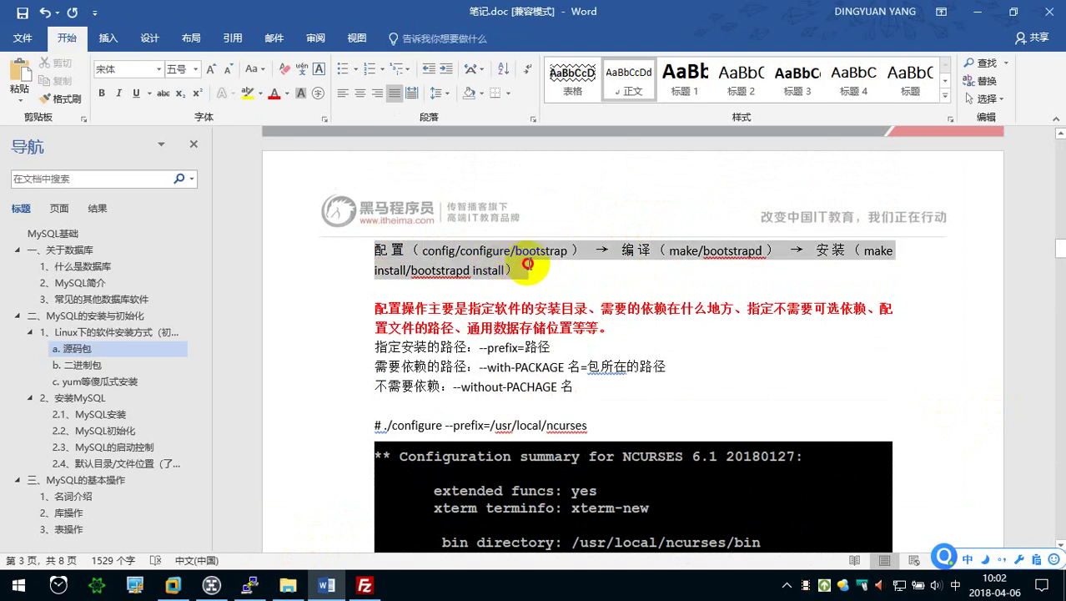
{"action": "left_click", "coordinate": [101, 92]}
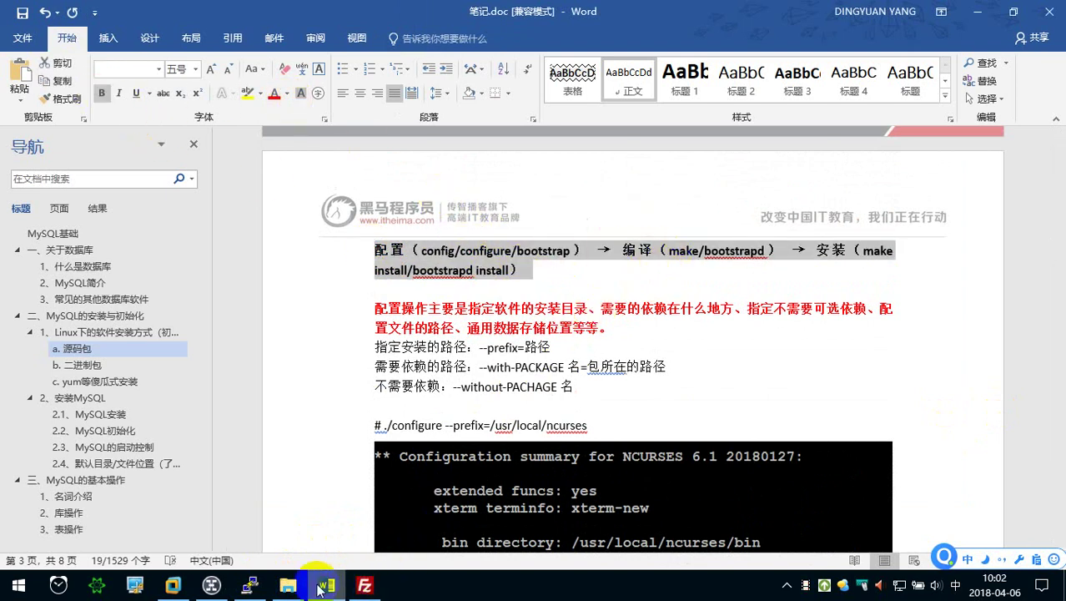
{"action": "left_click", "coordinate": [249, 584]}
{"action": "left_click", "coordinate": [472, 526]}
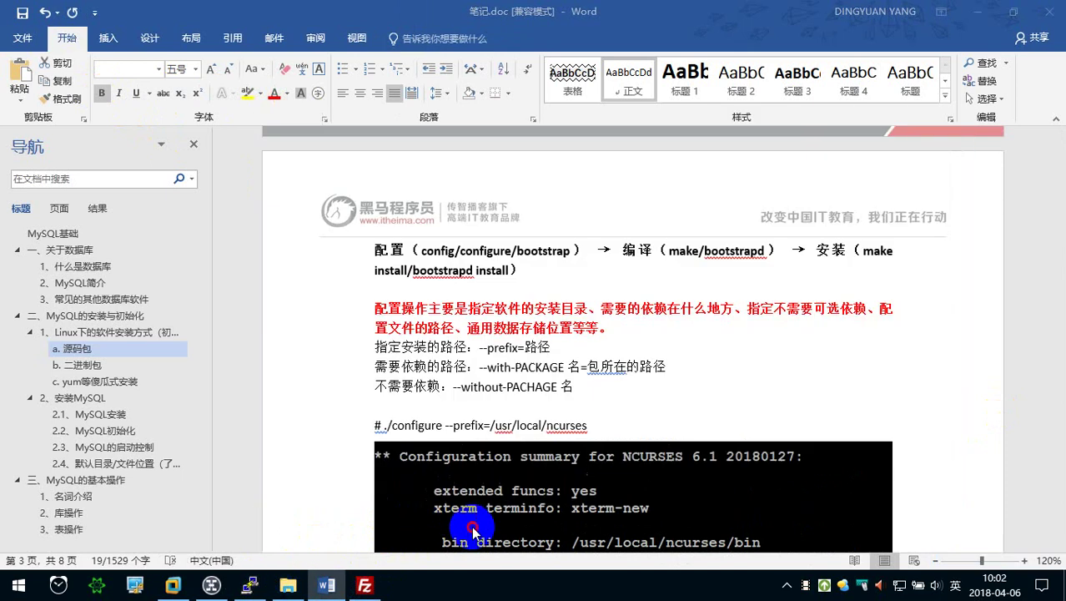
{"action": "left_click", "coordinate": [607, 272]}
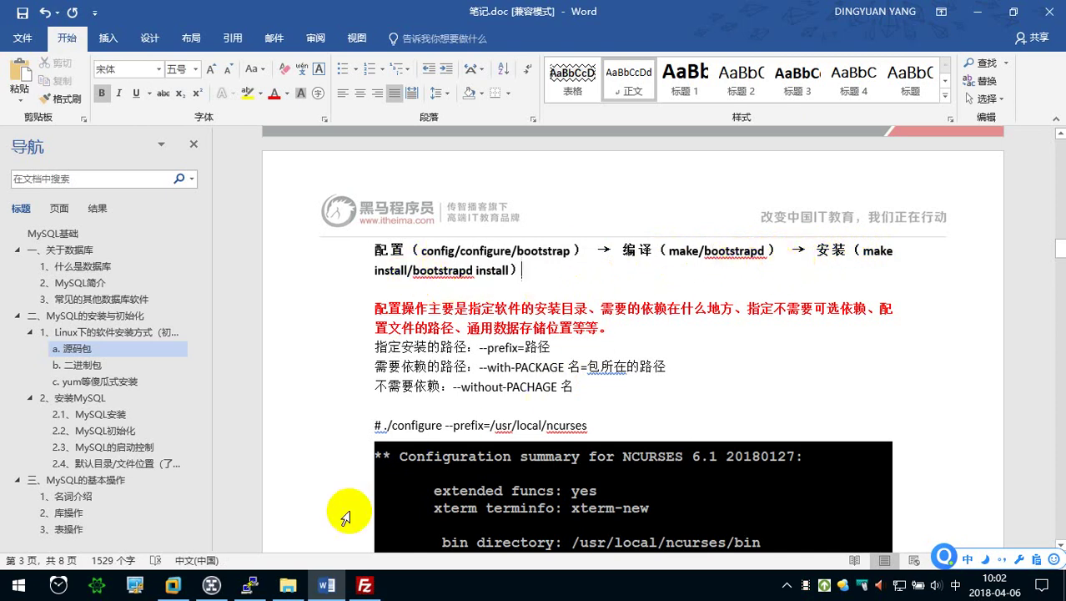
{"action": "left_click", "coordinate": [248, 586]}
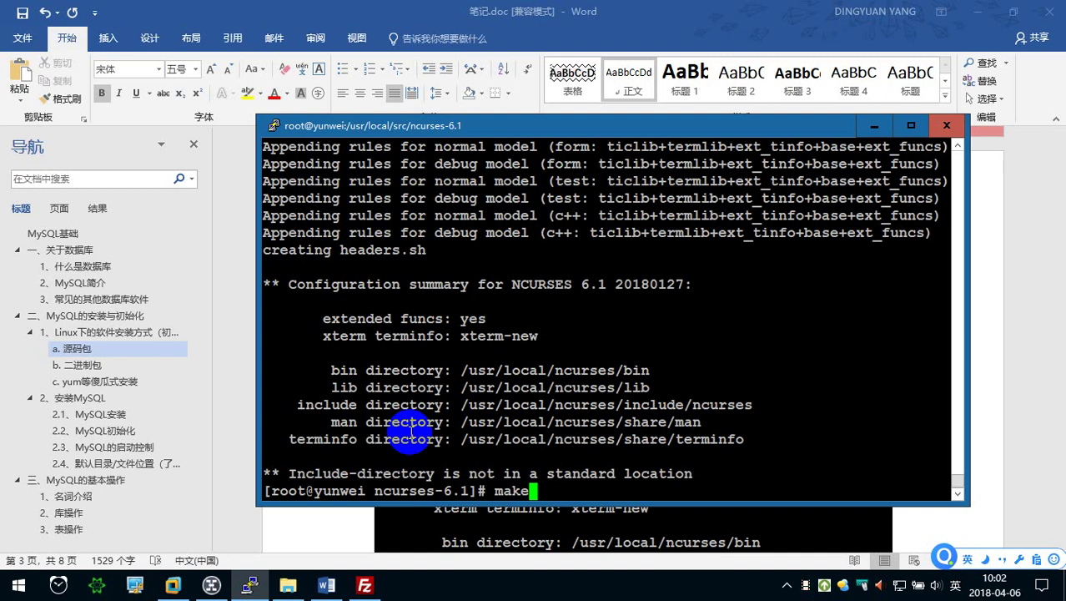
Run make to compile ncurses-6.1 and wait for the build to finish.
{"action": "key", "text": "Return"}
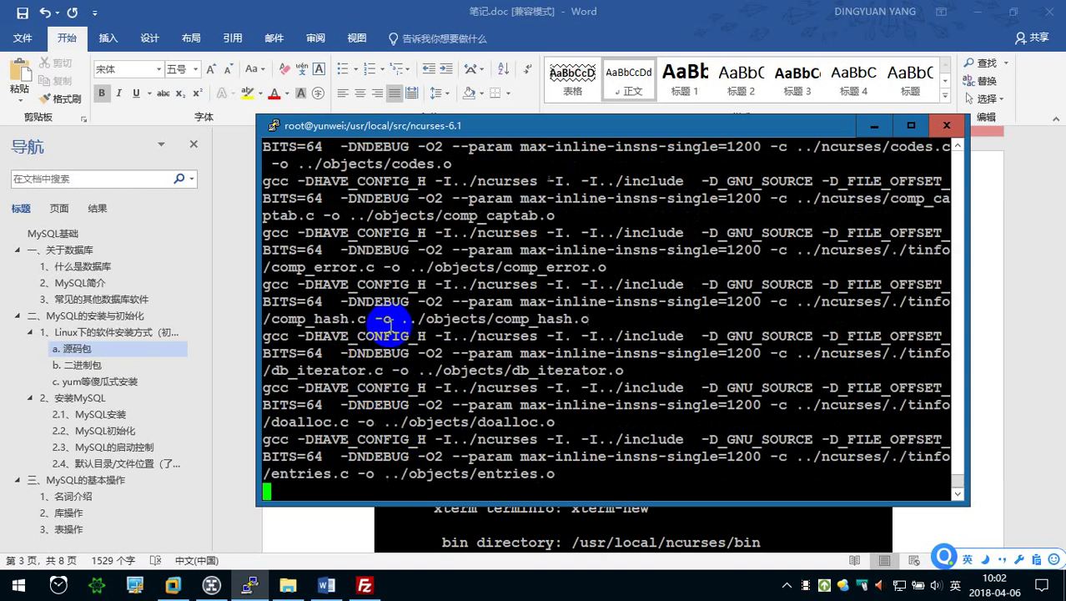
{"action": "double_click", "coordinate": [275, 336]}
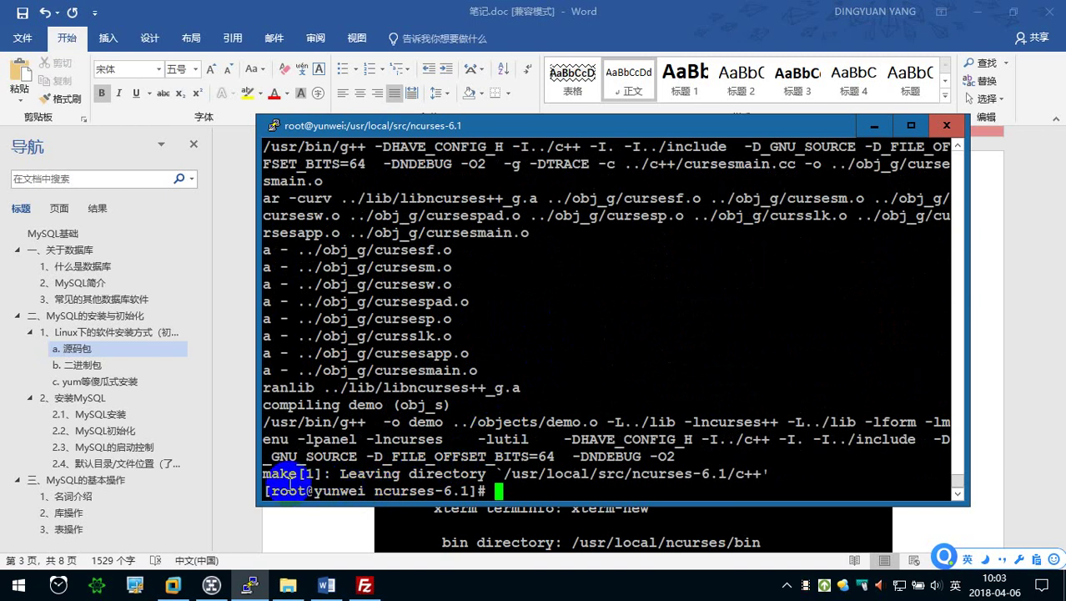
Capture a screenshot of the last lines of the make output.
{"action": "key", "text": "ctrl+alt+a"}
{"action": "left_click_drag", "start_coordinate": [262, 448], "coordinate": [805, 493]}
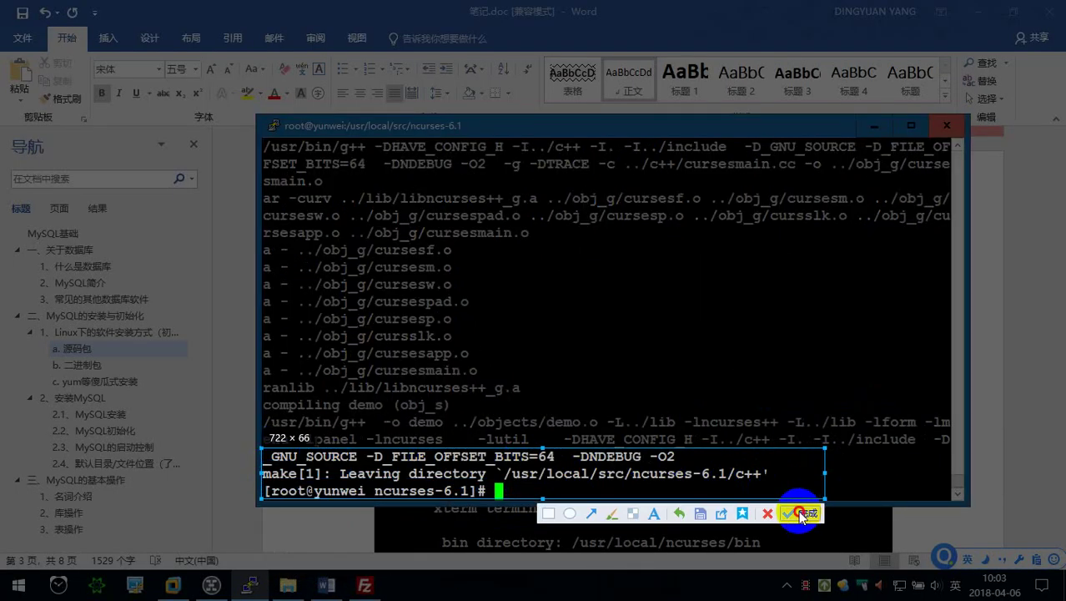
{"action": "left_click", "coordinate": [805, 506]}
In Word, add a make line and paste the make output screenshot under it.
{"action": "scroll", "coordinate": [596, 419], "scroll_direction": "down", "scroll_amount": 3}
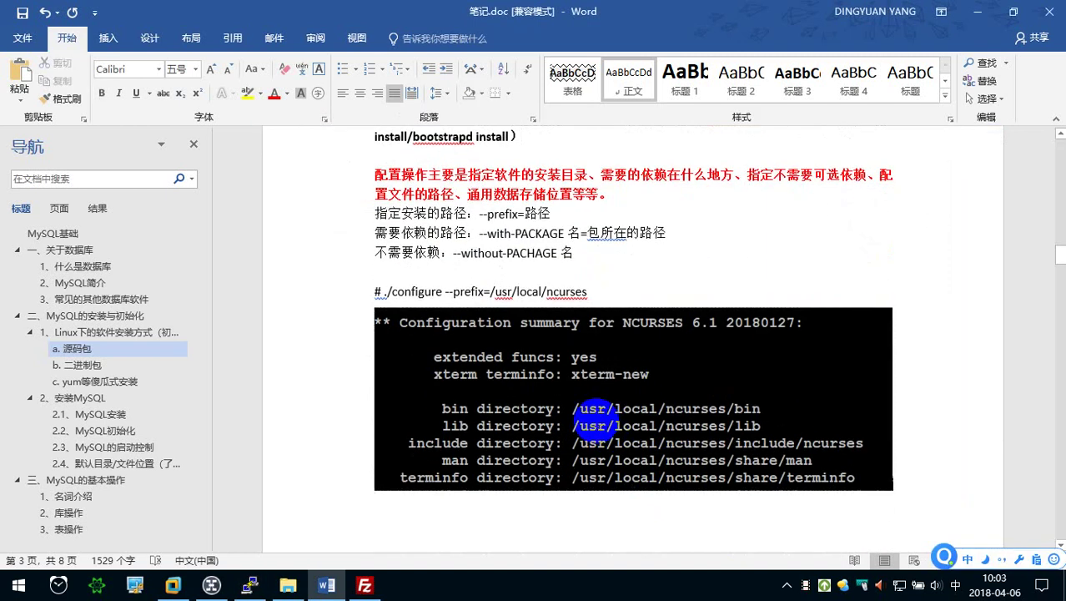
{"action": "type", "text": "#make"}
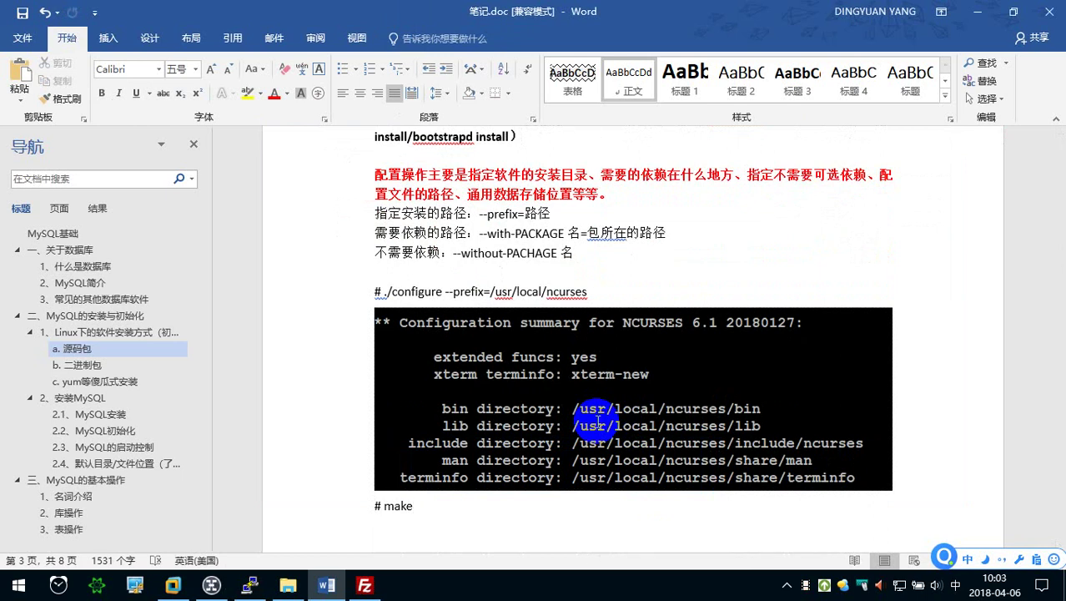
{"action": "key", "text": "ctrl+v"}
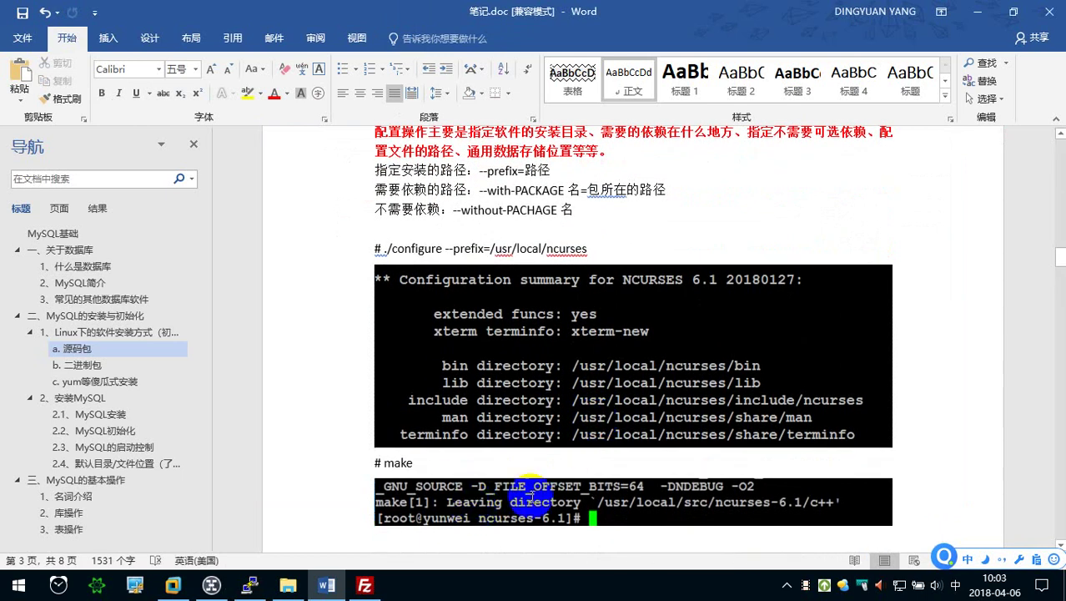
{"action": "left_click", "coordinate": [519, 492]}
{"action": "key", "text": "Return"}
Add the line '# make install' below the image, then return to PuTTY.
{"action": "type", "text": "make"}
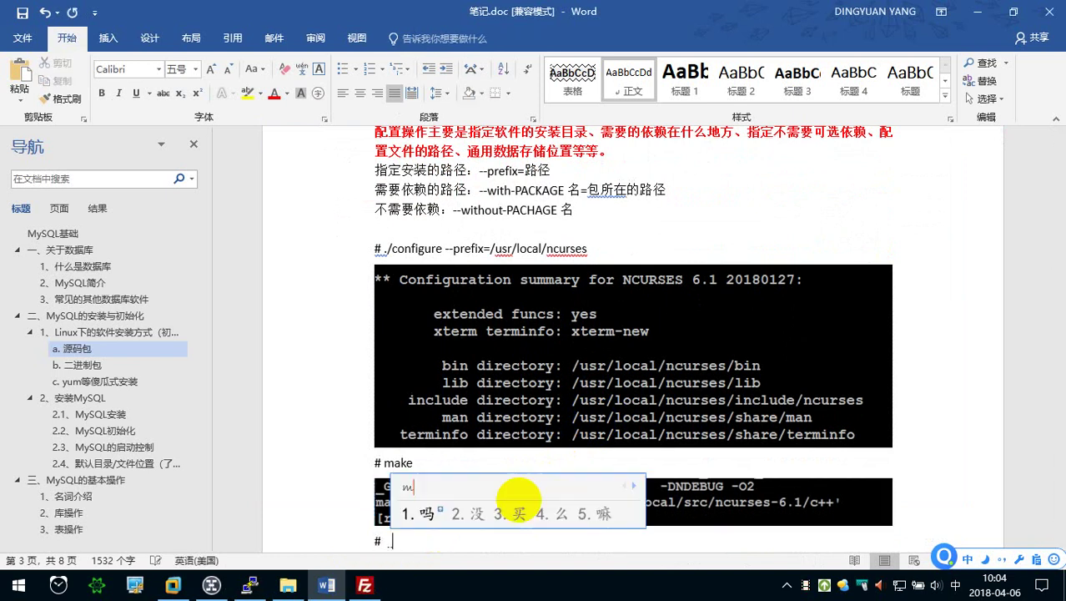
{"action": "type", "text": " instal"}
{"action": "key", "text": "space"}
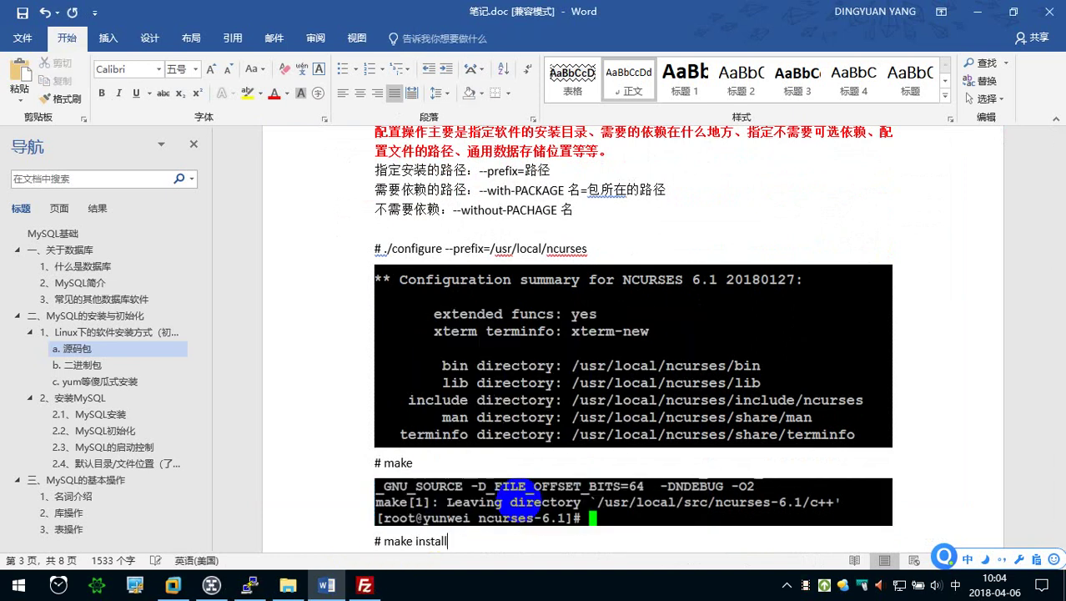
{"action": "key", "text": "Return"}
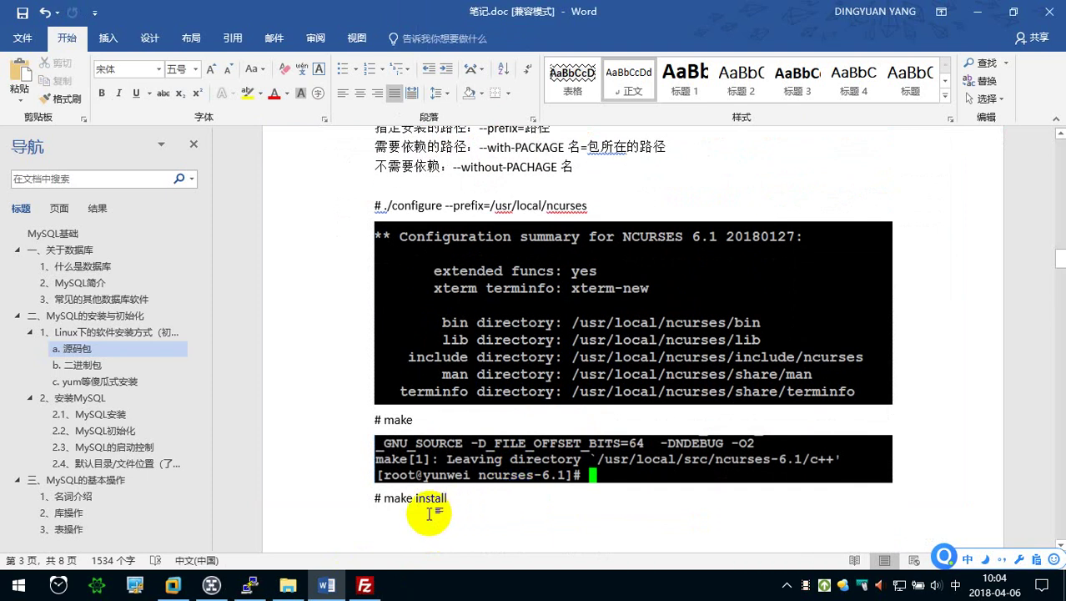
{"action": "left_click", "coordinate": [250, 586]}
{"action": "type", "text": "make install"}
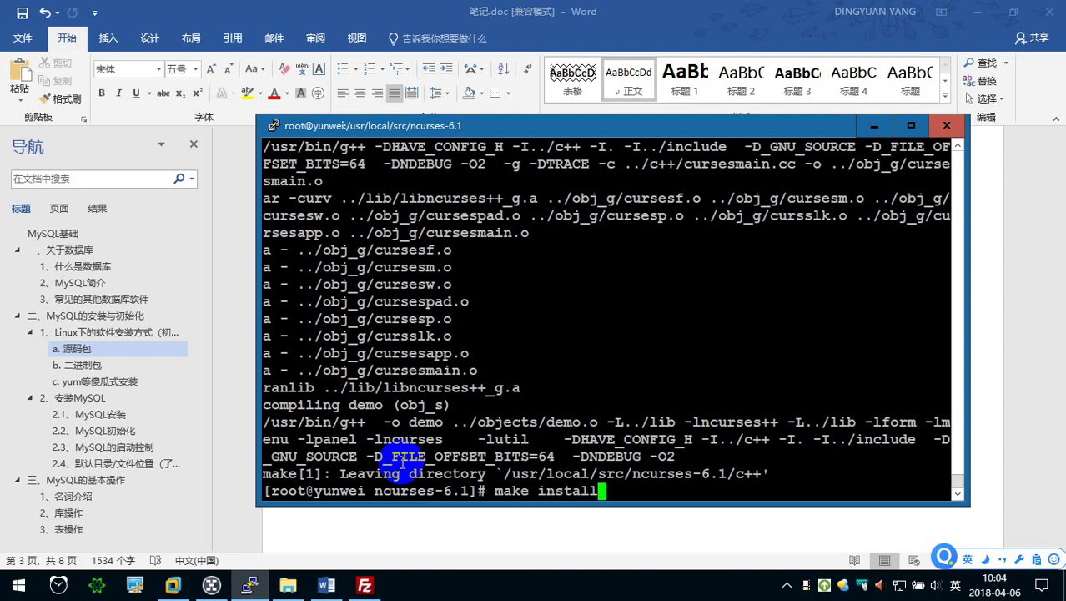
Run make install for ncurses and paste a screenshot of its last output lines under '# make install'.
{"action": "key", "text": "Return"}
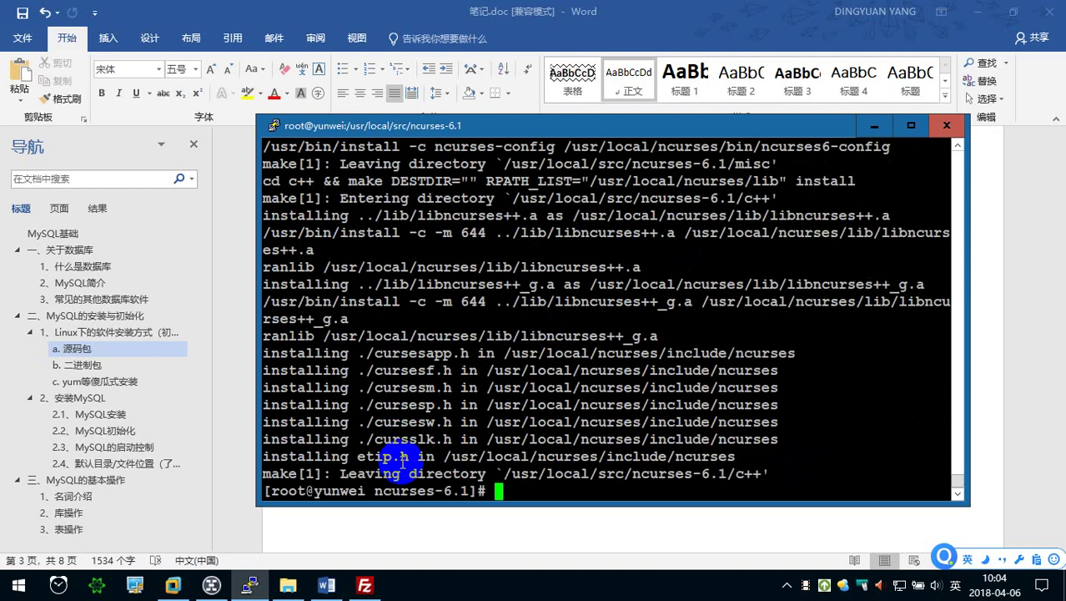
{"action": "key", "text": "ctrl+alt+a"}
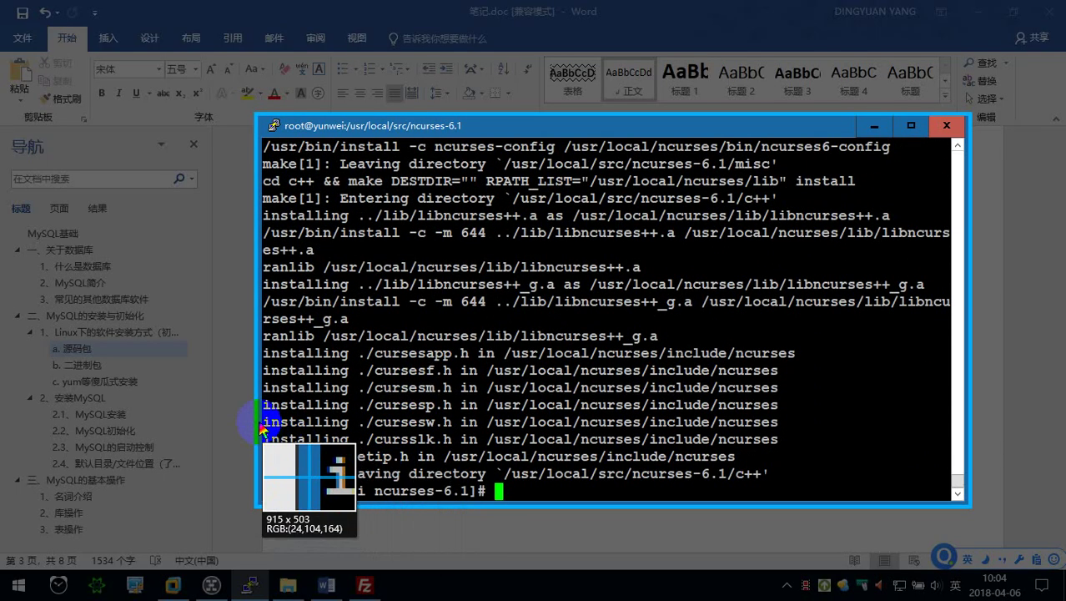
{"action": "left_click_drag", "start_coordinate": [261, 422], "coordinate": [801, 499]}
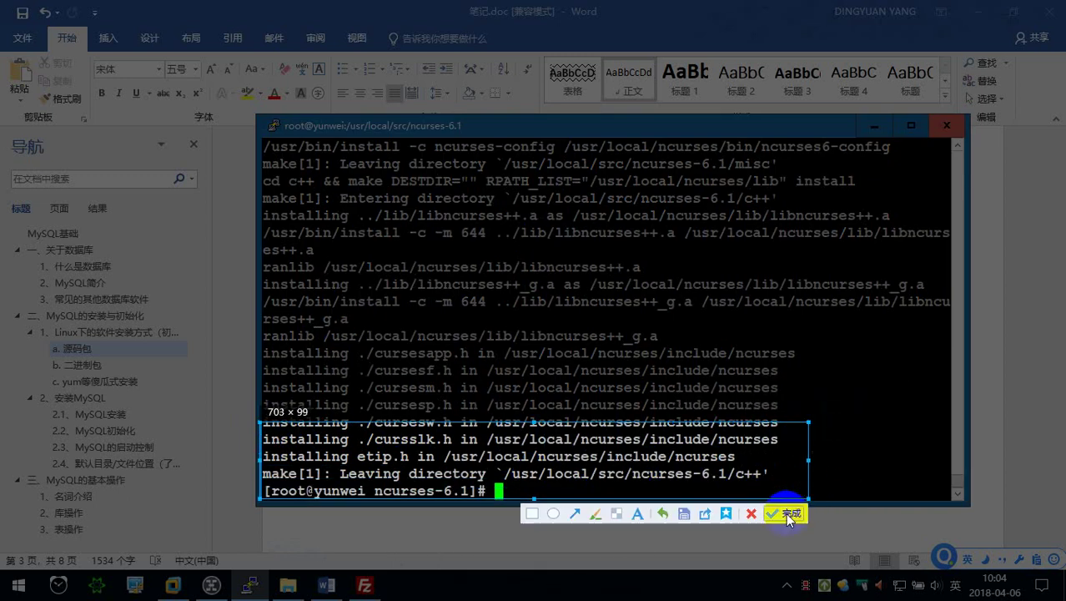
{"action": "left_click", "coordinate": [794, 510]}
{"action": "key", "text": "ctrl+v"}
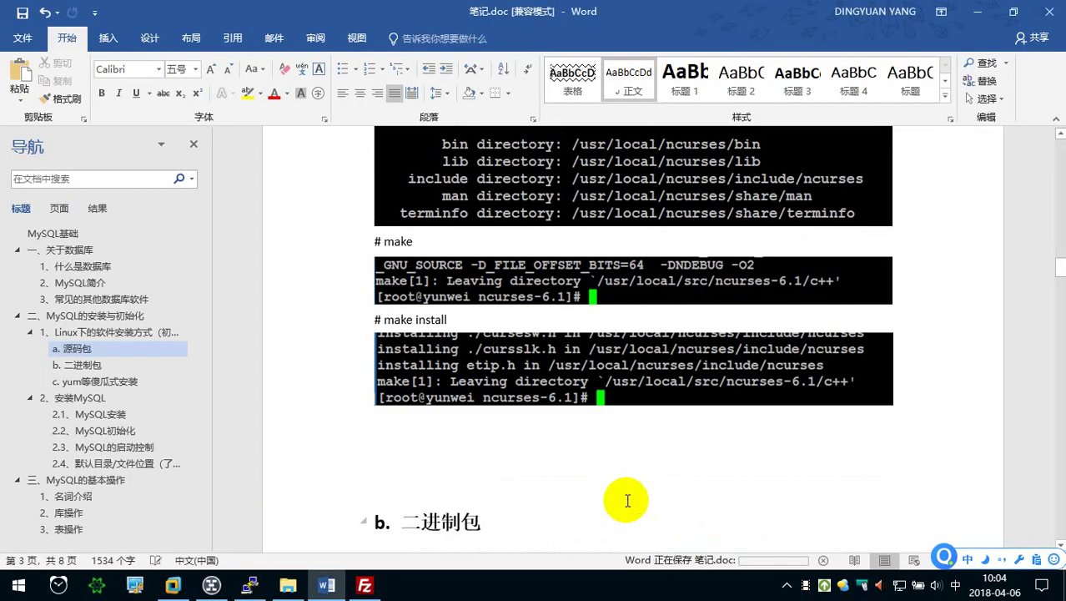
Review the configure, make and make install notes in Word, then bring PuTTY back to the front.
{"action": "left_click", "coordinate": [439, 388]}
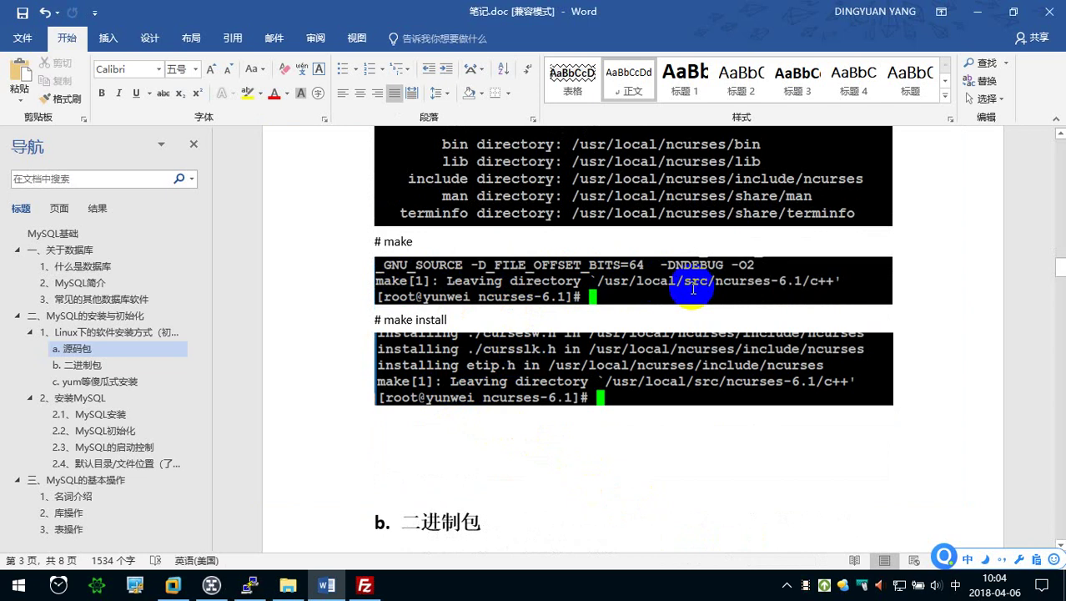
{"action": "scroll", "coordinate": [567, 423], "scroll_direction": "up", "scroll_amount": 1}
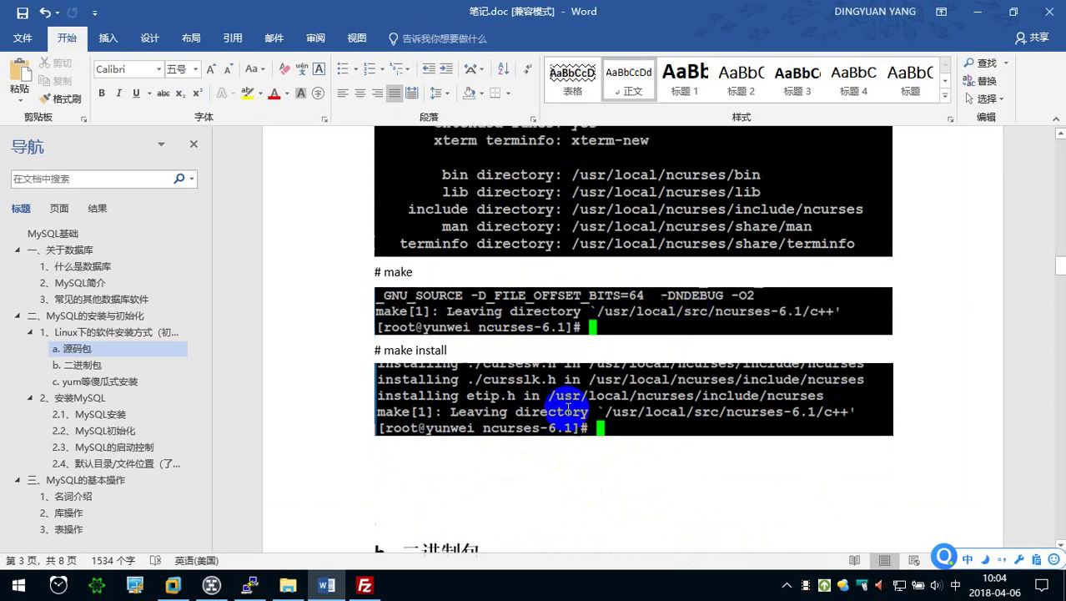
{"action": "scroll", "coordinate": [526, 439], "scroll_direction": "up", "scroll_amount": 4}
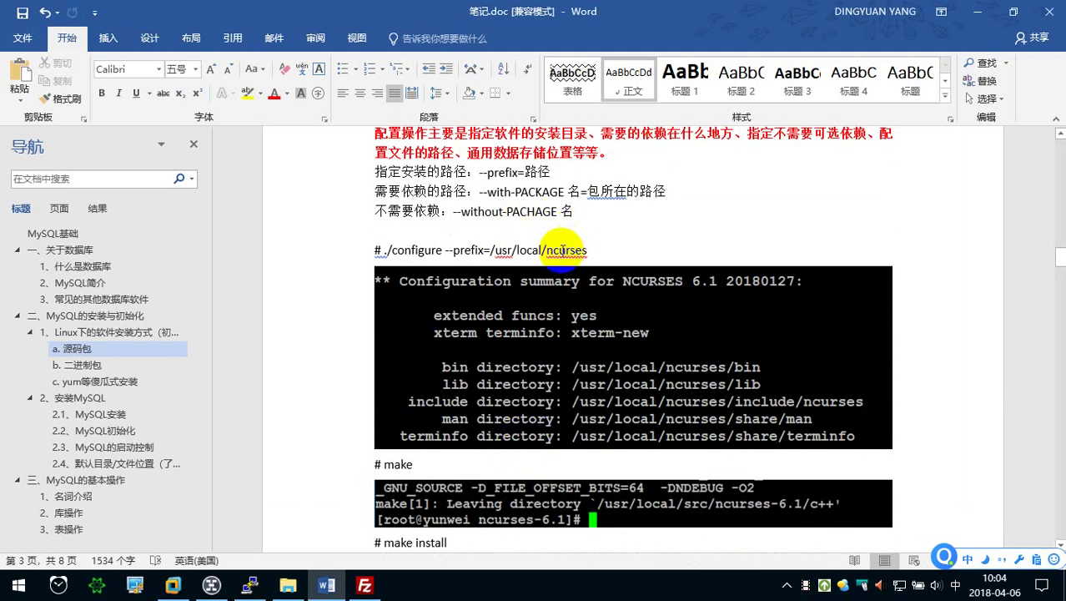
{"action": "scroll", "coordinate": [563, 250], "scroll_direction": "down", "scroll_amount": 2}
{"action": "left_click", "coordinate": [249, 585]}
{"action": "type", "text": "ls /usr/local/ncurses/"}
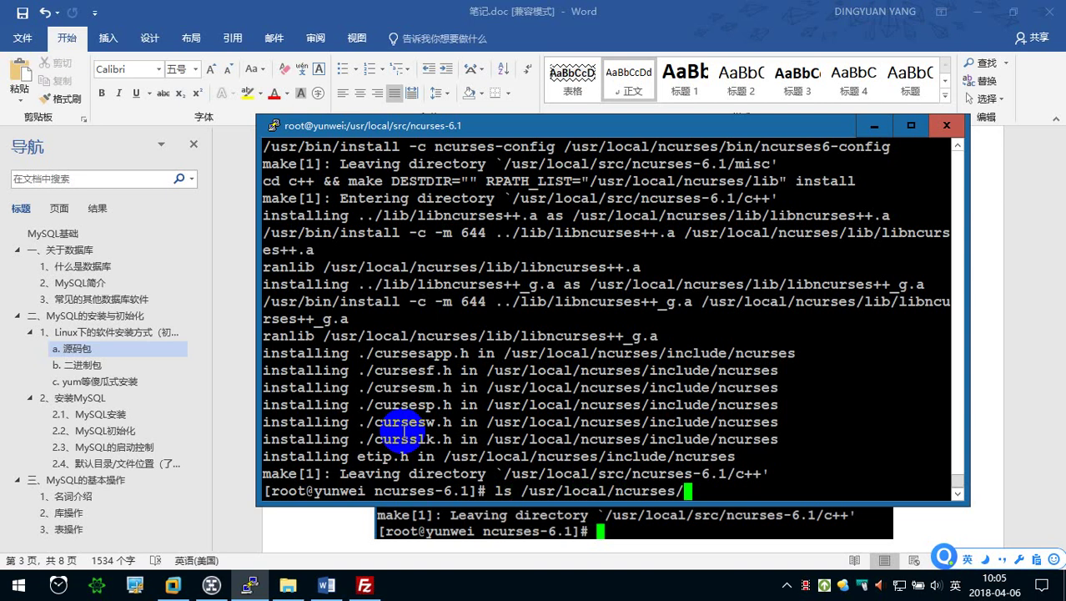
List /usr/local/ncurses/ and then its bin/ folder in the terminal.
{"action": "key", "text": "Return"}
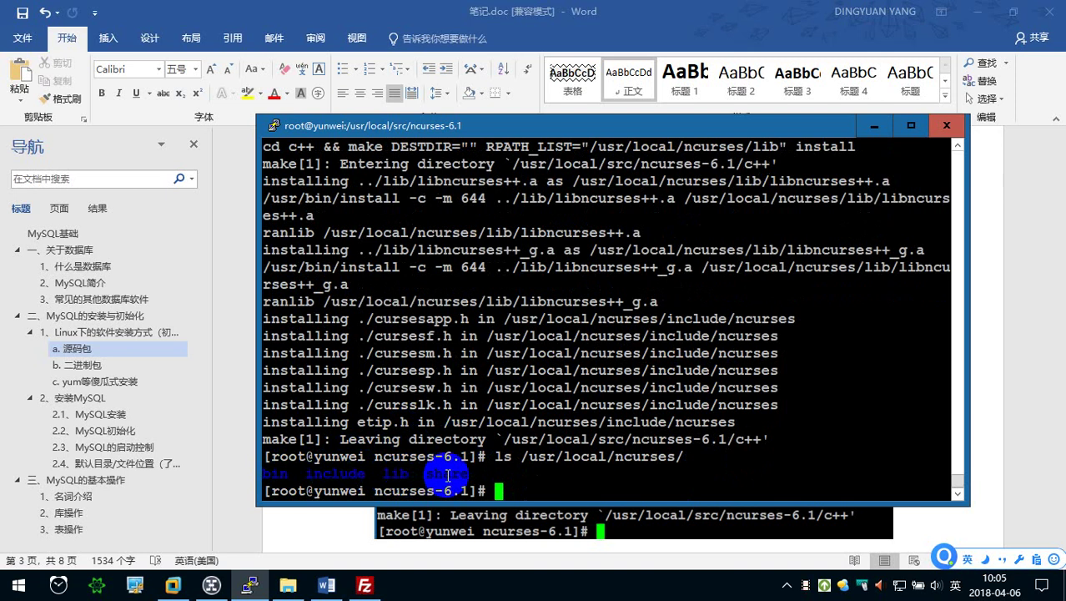
{"action": "key", "text": "Up"}
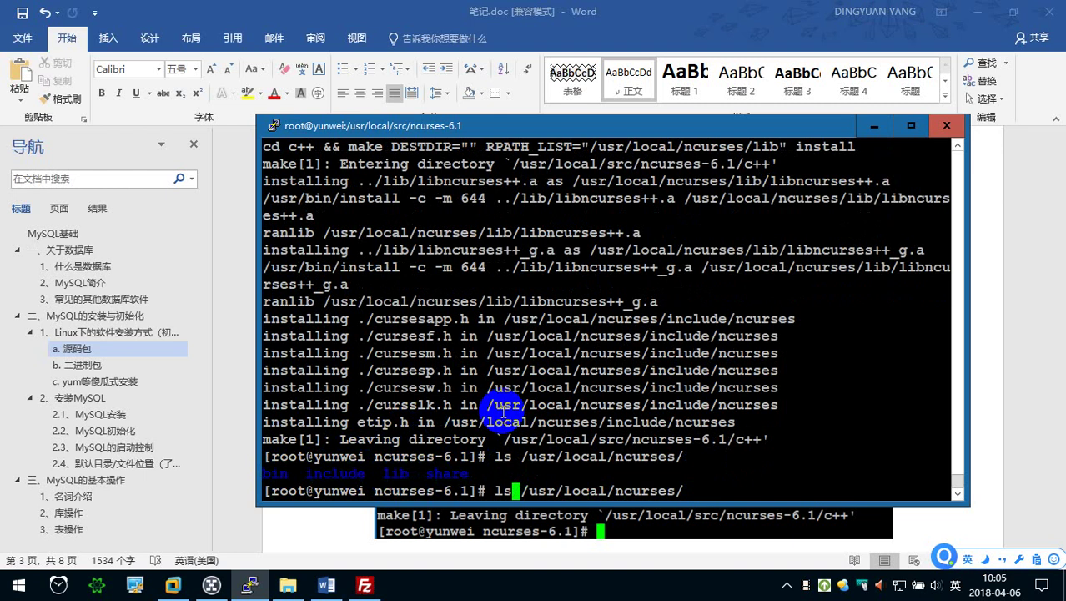
{"action": "key", "text": "BackSpace"}
{"action": "key", "text": "BackSpace"}
{"action": "key", "text": "BackSpace"}
{"action": "key", "text": "End"}
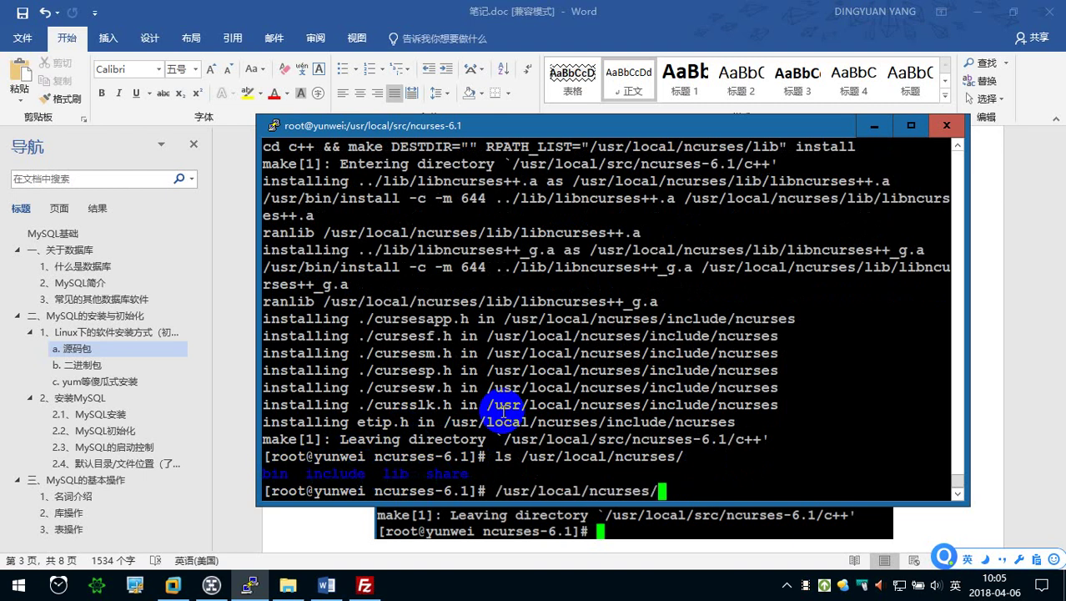
{"action": "key", "text": "Tab"}
{"action": "key", "text": "Tab"}
{"action": "key", "text": "Tab"}
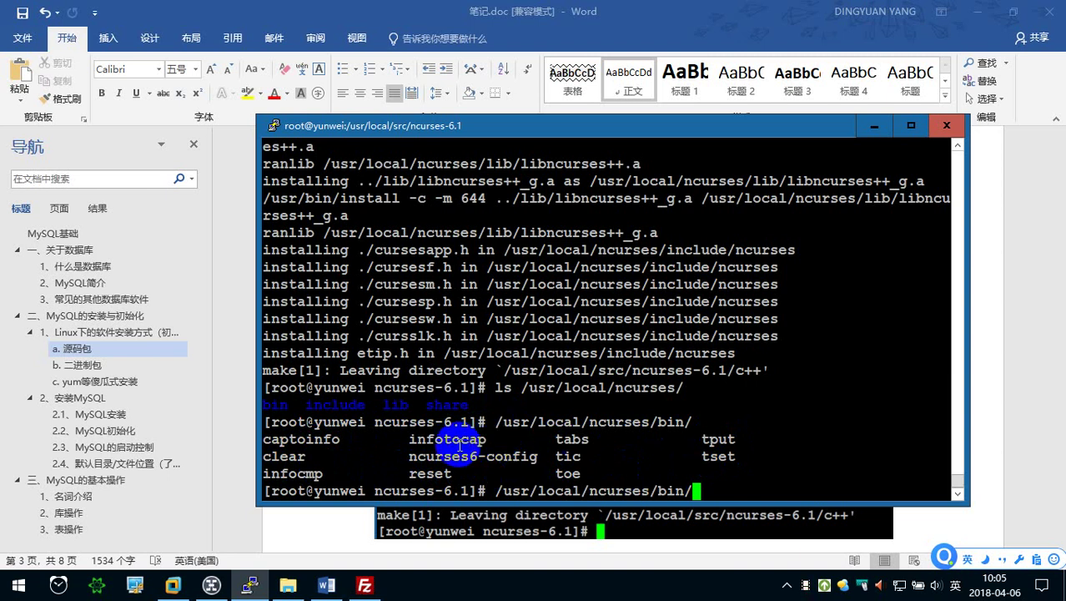
Capture a region screenshot of the two directory listings.
{"action": "key", "text": "ctrl+alt+a"}
{"action": "left_click_drag", "start_coordinate": [263, 376], "coordinate": [742, 489]}
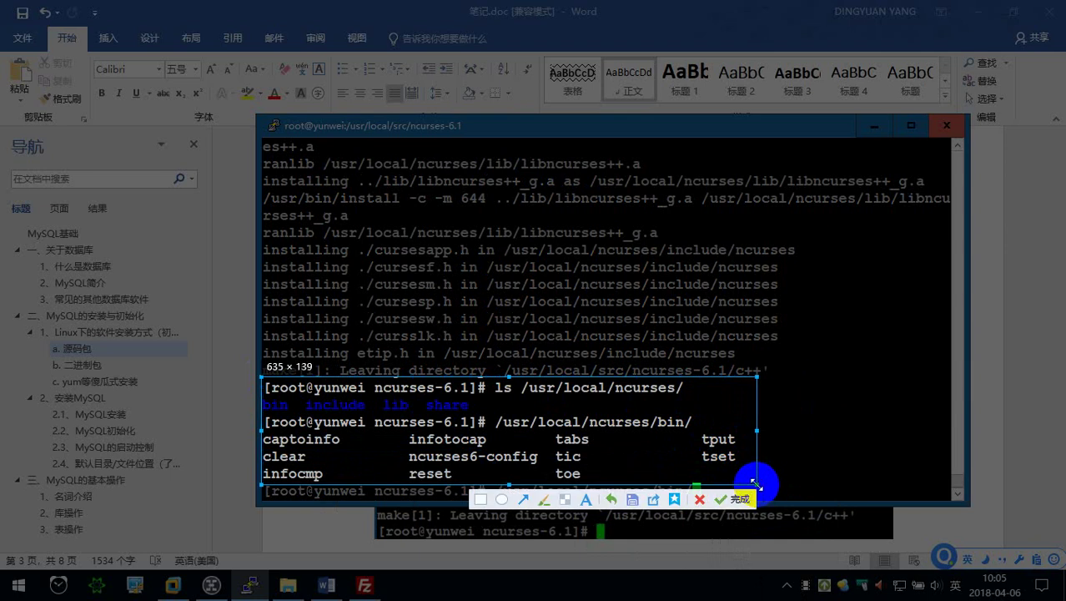
{"action": "left_click", "coordinate": [738, 495]}
Below the make install screenshot, add the line '成功之后查看目录：' and paste the directory-listing screenshot.
{"action": "left_click", "coordinate": [563, 360]}
{"action": "scroll", "coordinate": [554, 389], "scroll_direction": "down", "scroll_amount": 3}
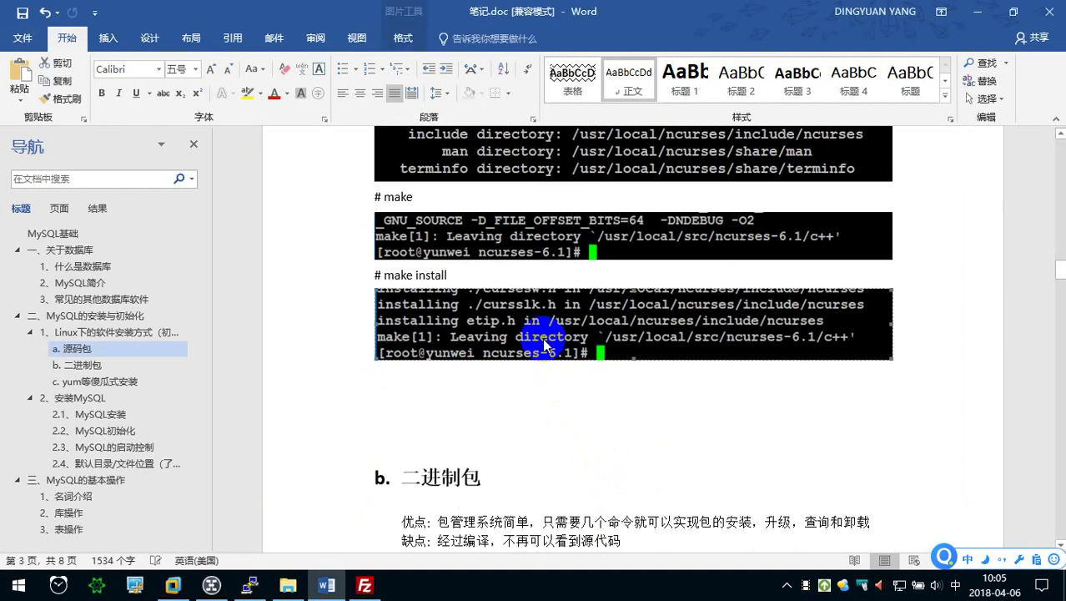
{"action": "key", "text": "Return"}
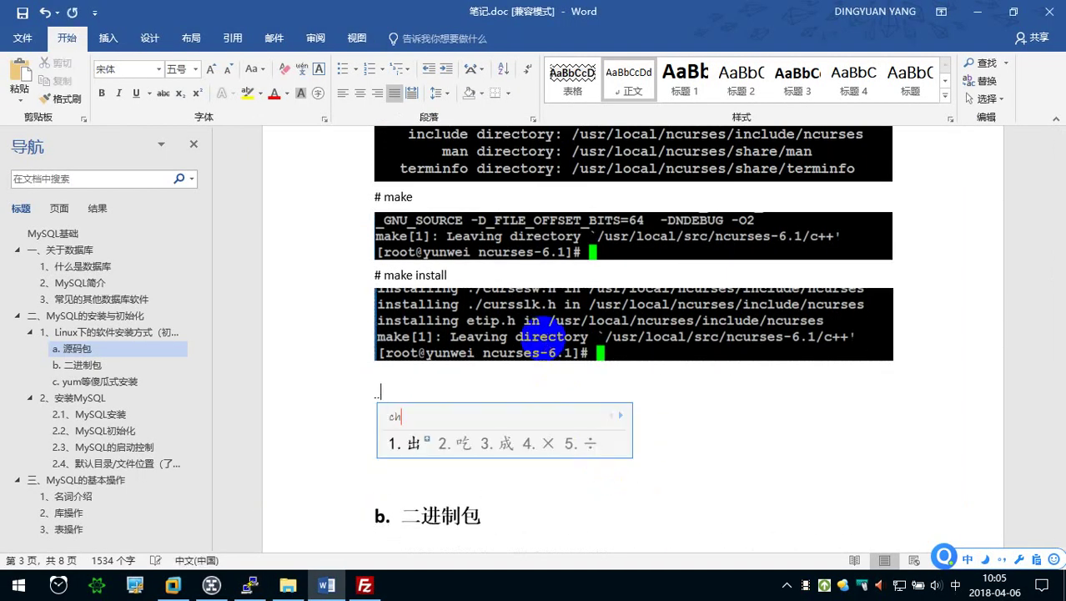
{"action": "type", "text": "成功之后cha查看"}
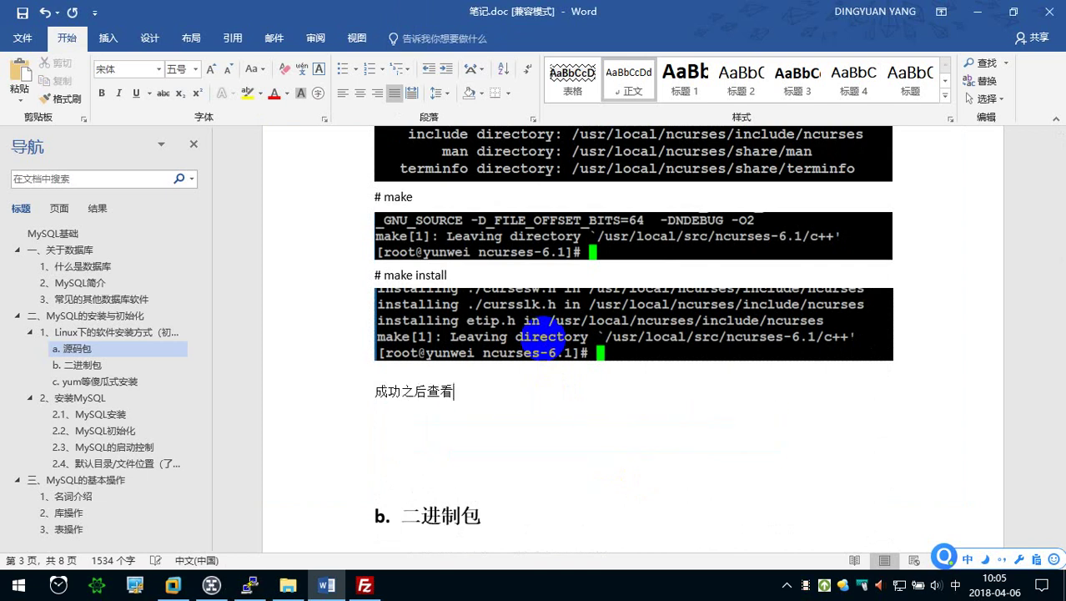
{"action": "type", "text": "目录："}
{"action": "key", "text": "ctrl+v"}
{"action": "key", "text": "Return"}
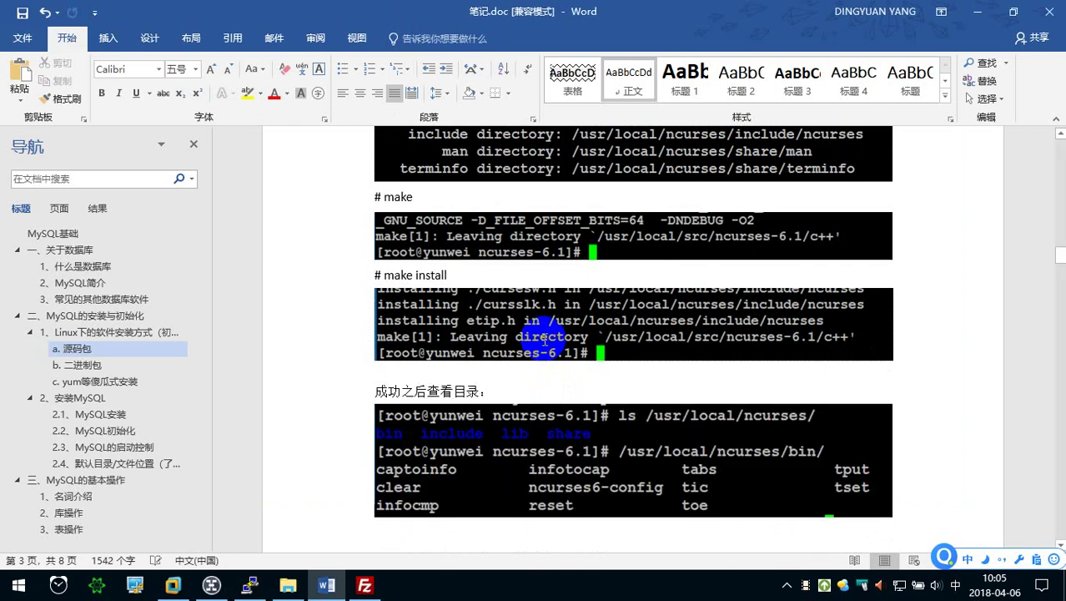
Insert '（可选）' before the colon in that note, then scroll back up through the document.
{"action": "left_click", "coordinate": [482, 389]}
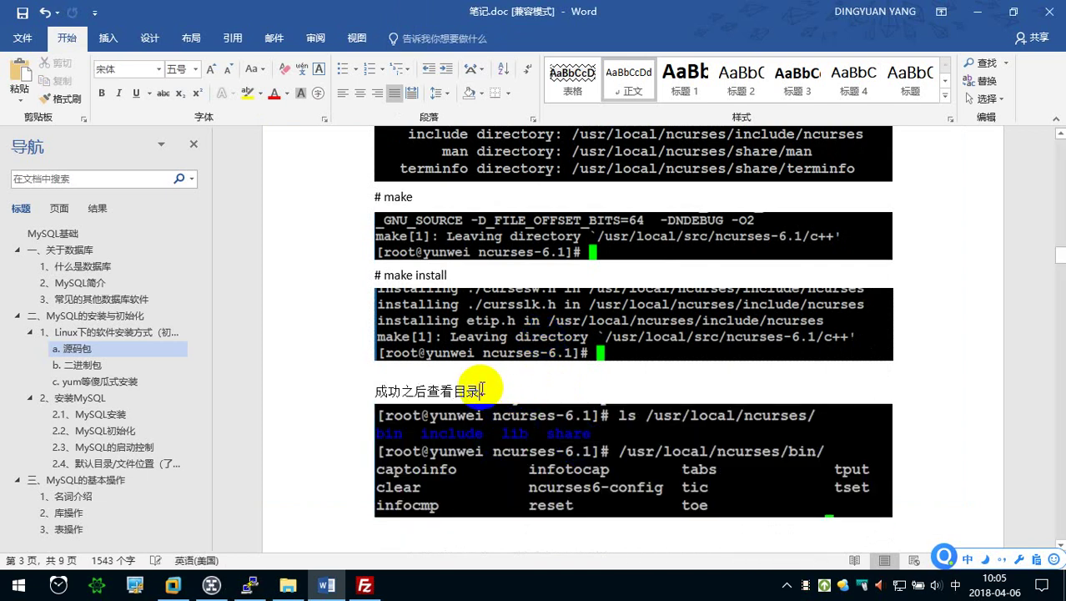
{"action": "type", "text": "（可选）"}
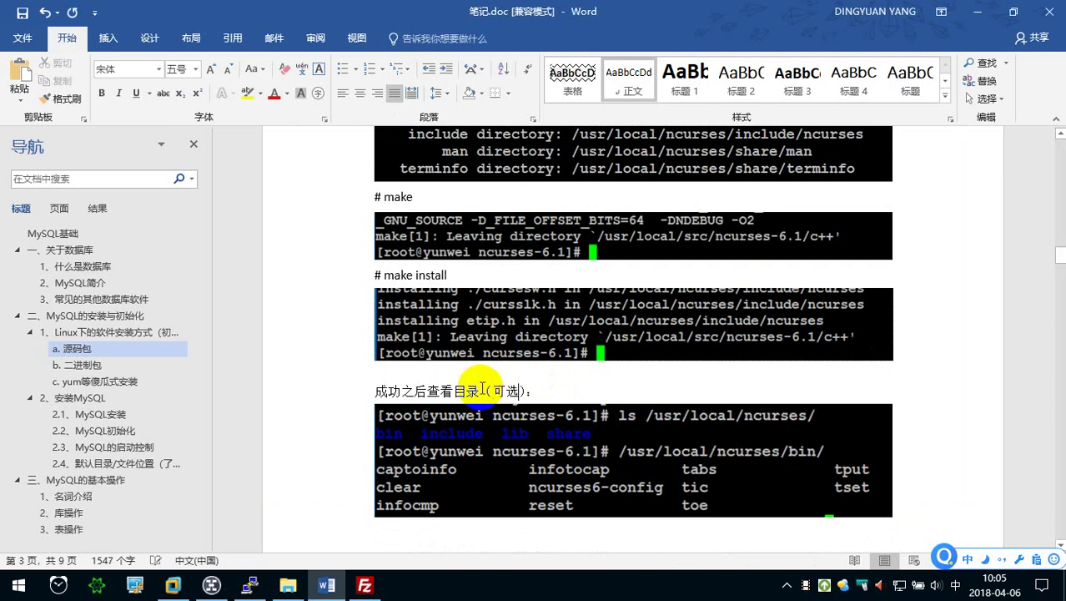
{"action": "scroll", "coordinate": [465, 329], "scroll_direction": "up", "scroll_amount": 3}
{"action": "scroll", "coordinate": [487, 334], "scroll_direction": "up", "scroll_amount": 1}
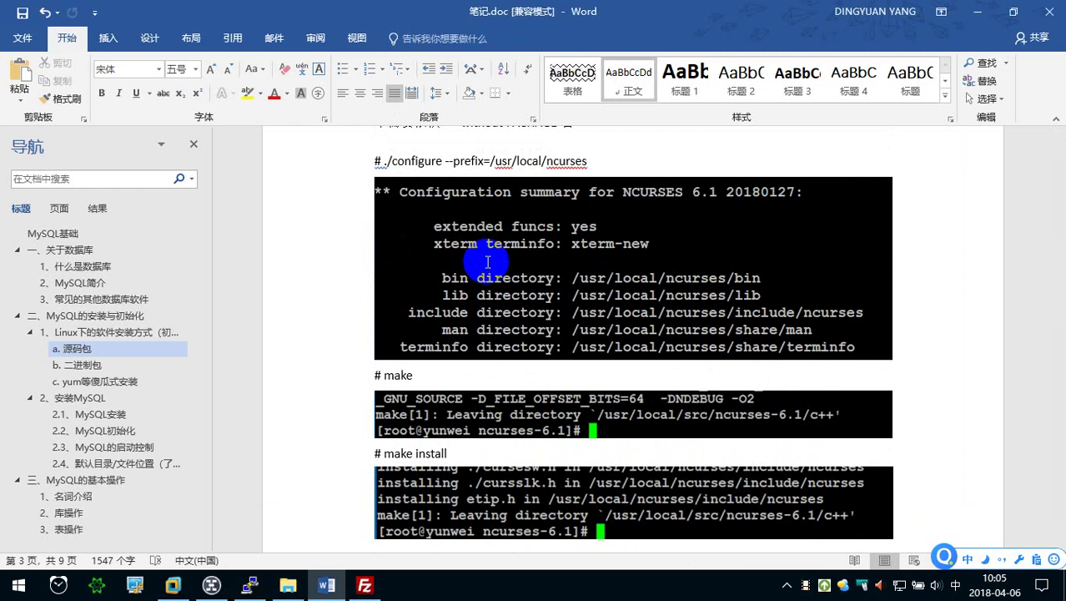
{"action": "scroll", "coordinate": [488, 262], "scroll_direction": "up", "scroll_amount": 2}
{"action": "scroll", "coordinate": [485, 265], "scroll_direction": "up", "scroll_amount": 3}
{"action": "scroll", "coordinate": [482, 268], "scroll_direction": "up", "scroll_amount": 2}
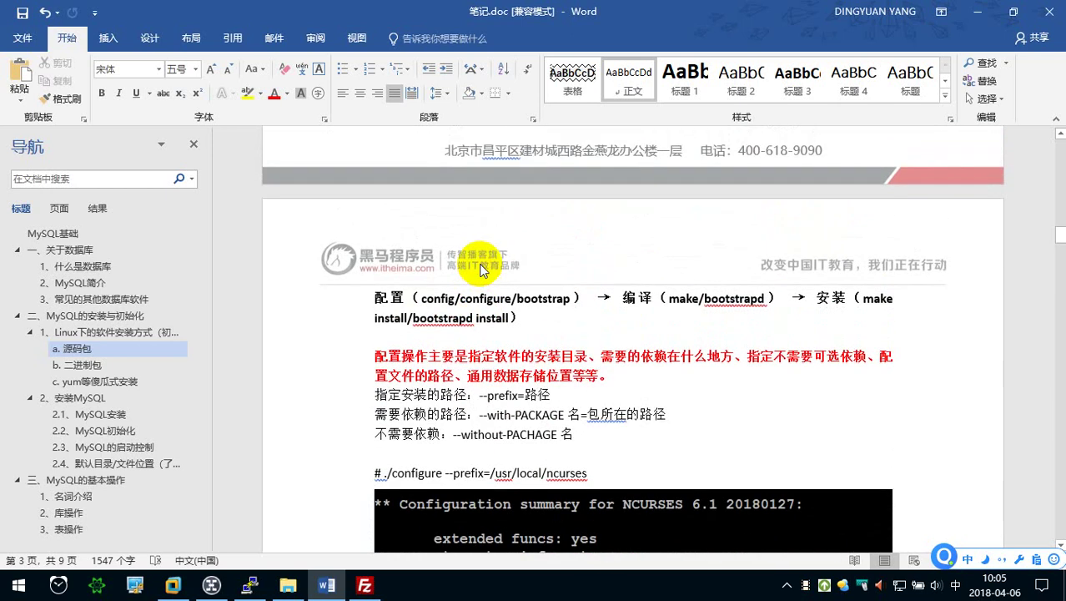
{"action": "left_click", "coordinate": [485, 362]}
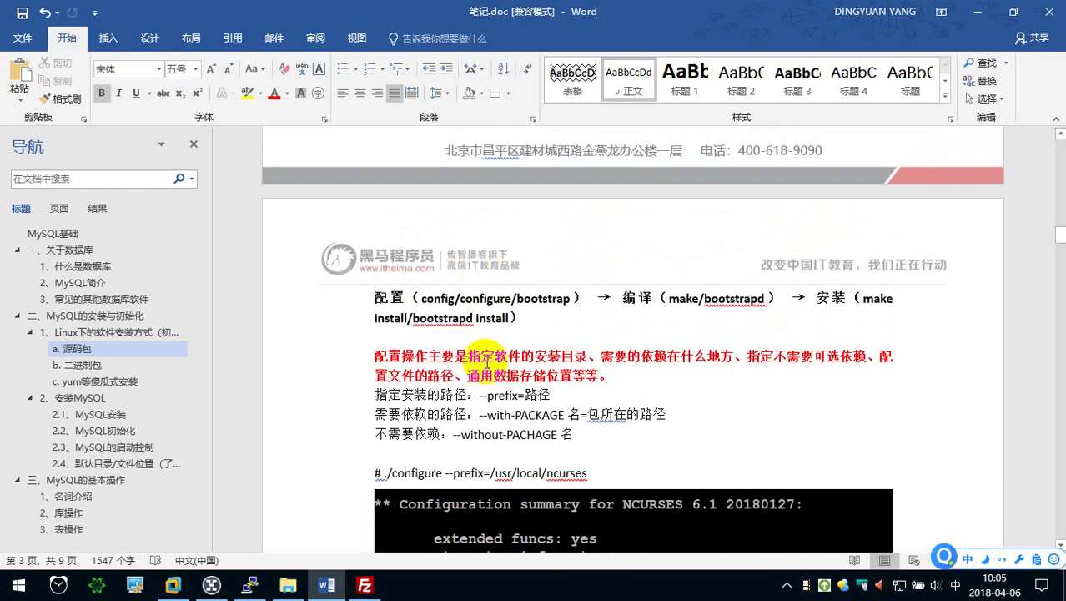
{"action": "scroll", "coordinate": [485, 362], "scroll_direction": "up", "scroll_amount": 2}
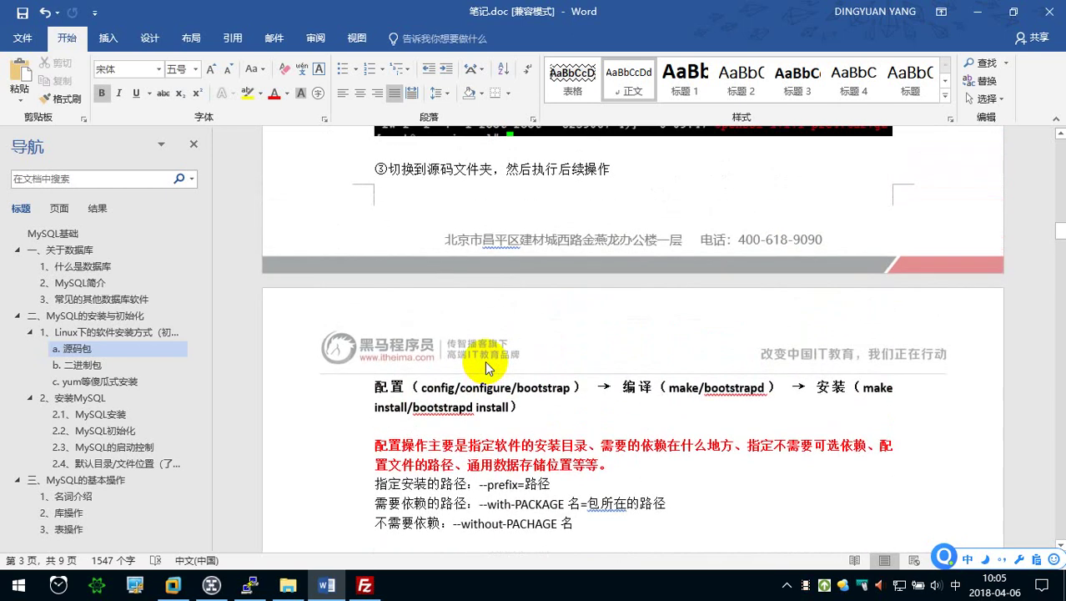